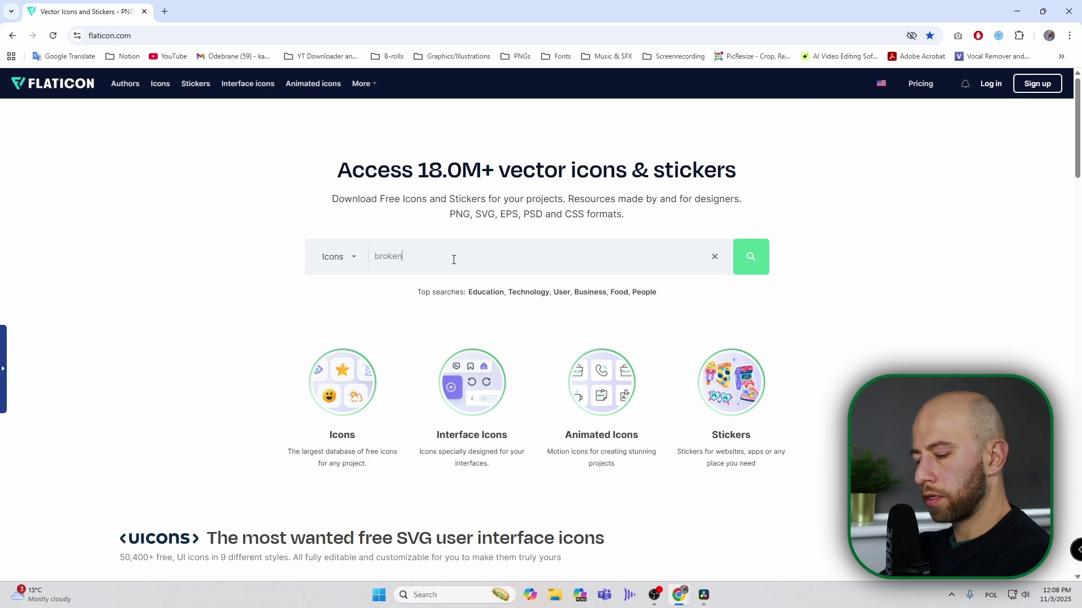
# Search the Flaticon icons for a broken car
pyautogui.write('r')
pyautogui.press('Return')
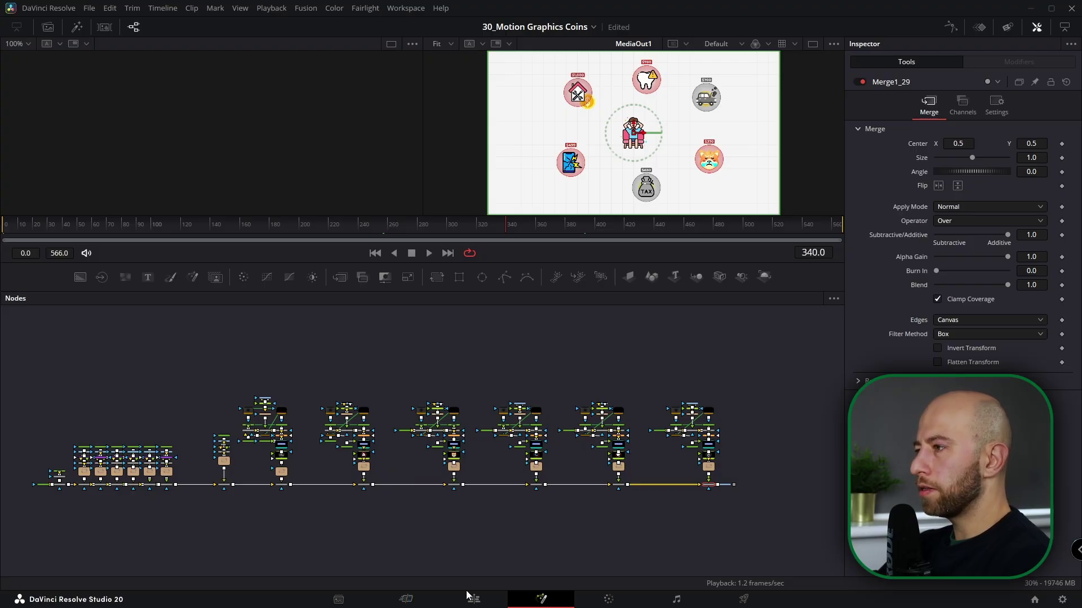
# In the DaVinci Resolve edit timeline, add a Fusion Composition to V1 after the existing clip and extend it to that clip's length
pyautogui.click(467, 595)
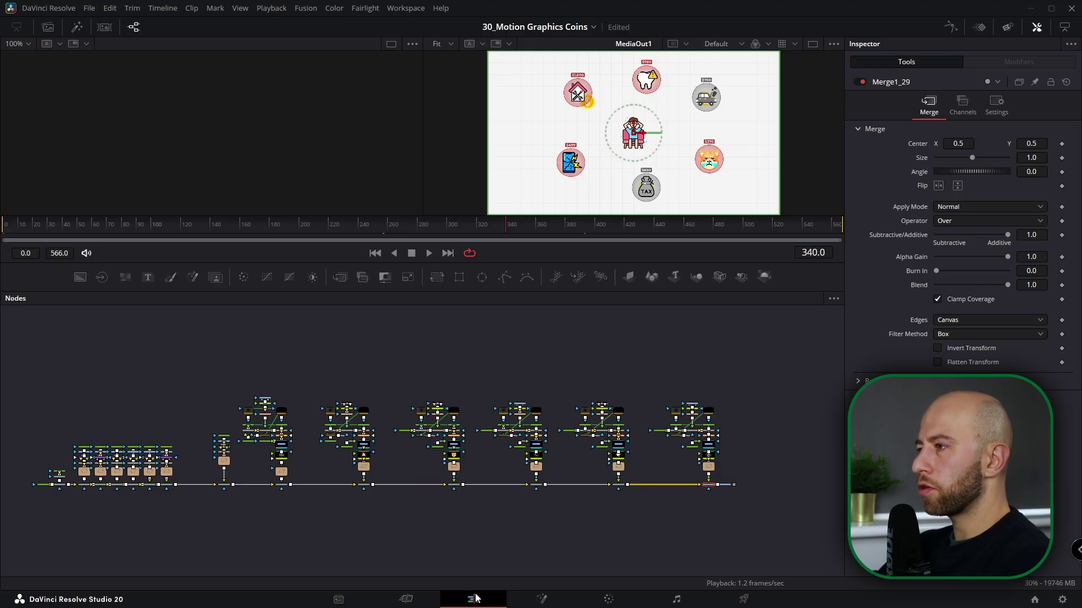
pyautogui.hotkey('shift', 'space')
pyautogui.write('fusion')
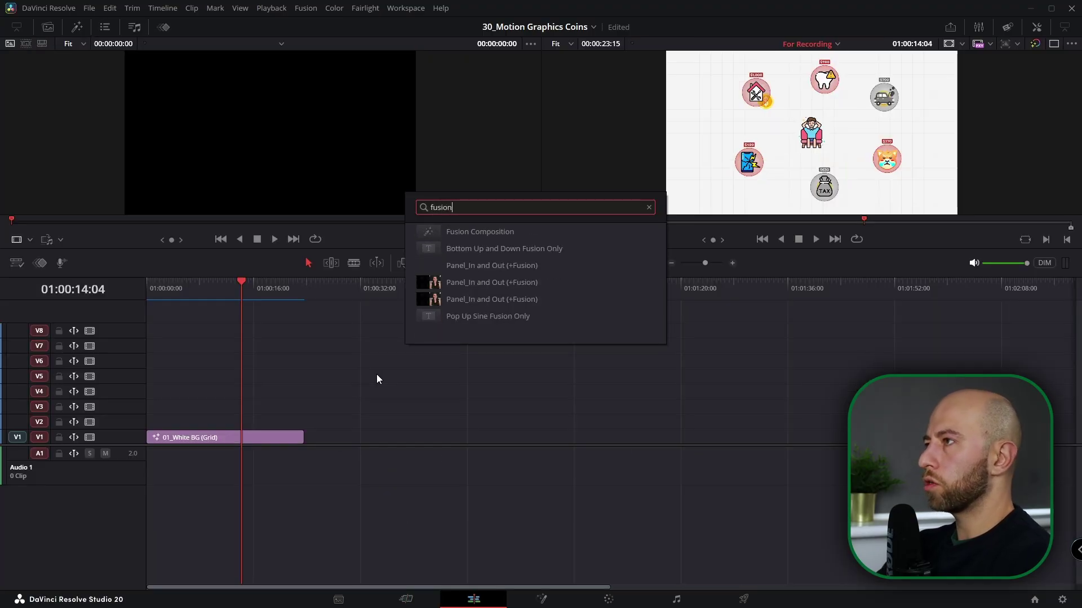
pyautogui.press('Down')
pyautogui.press('Return')
pyautogui.moveTo(245, 428); pyautogui.dragTo(406, 446)
pyautogui.moveTo(488, 409); pyautogui.dragTo(546, 409)
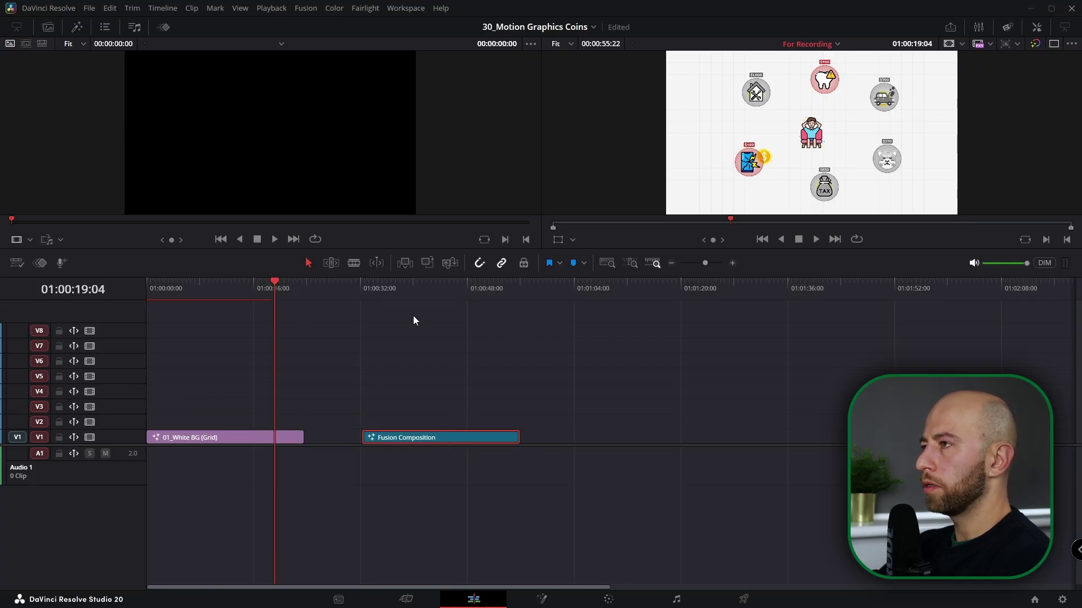
# Open the new composition in Fusion, add Reference.mov from the 03 B Roll bin and preview it in the first viewer
pyautogui.click(413, 290)
pyautogui.hotkey('shift', '5')
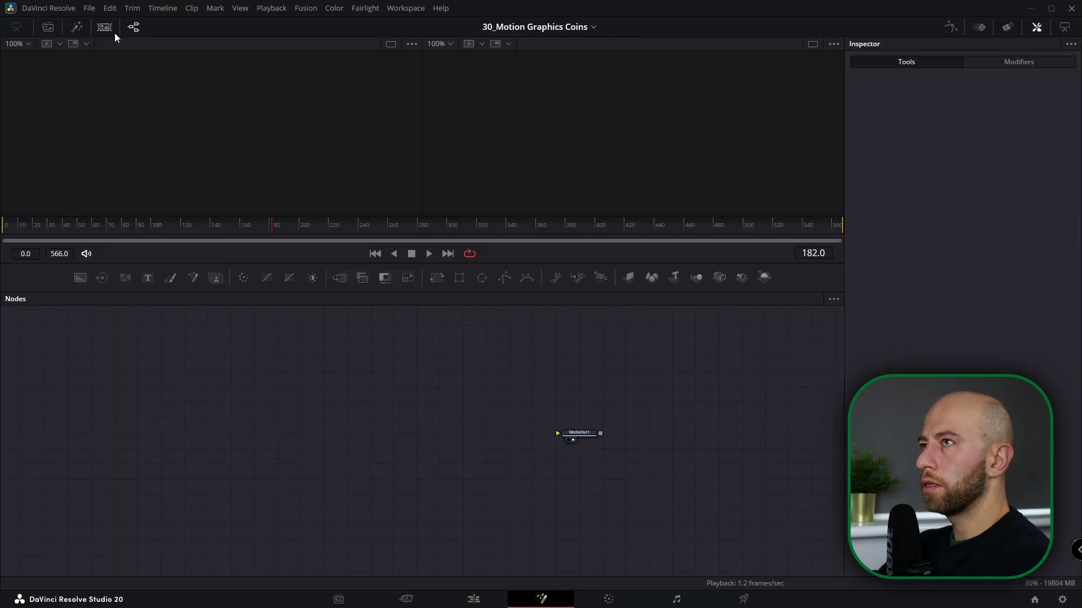
pyautogui.click(48, 27)
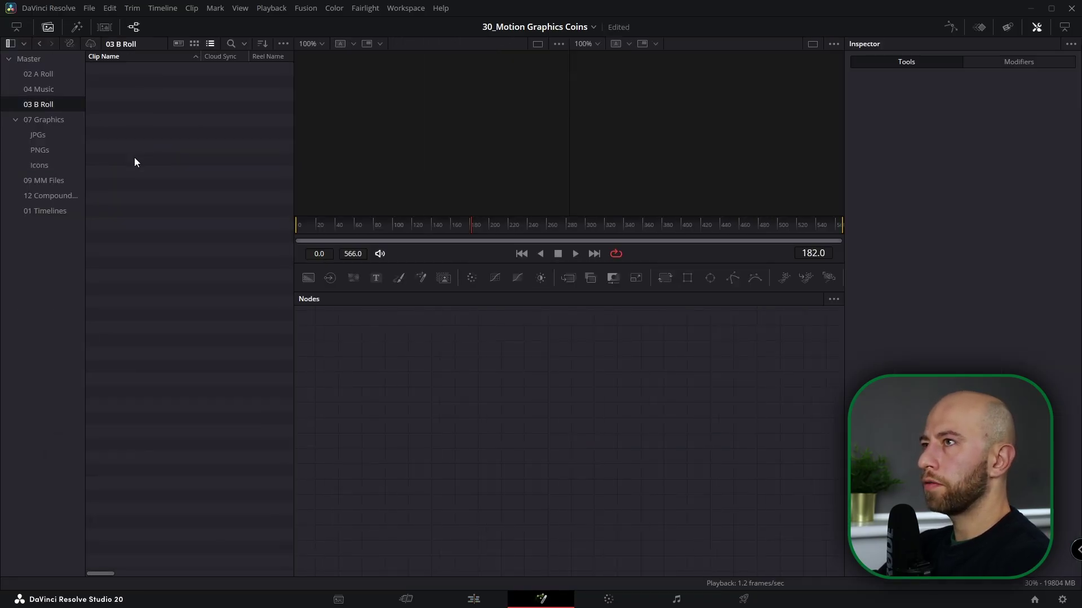
pyautogui.moveTo(133, 69); pyautogui.dragTo(738, 430)
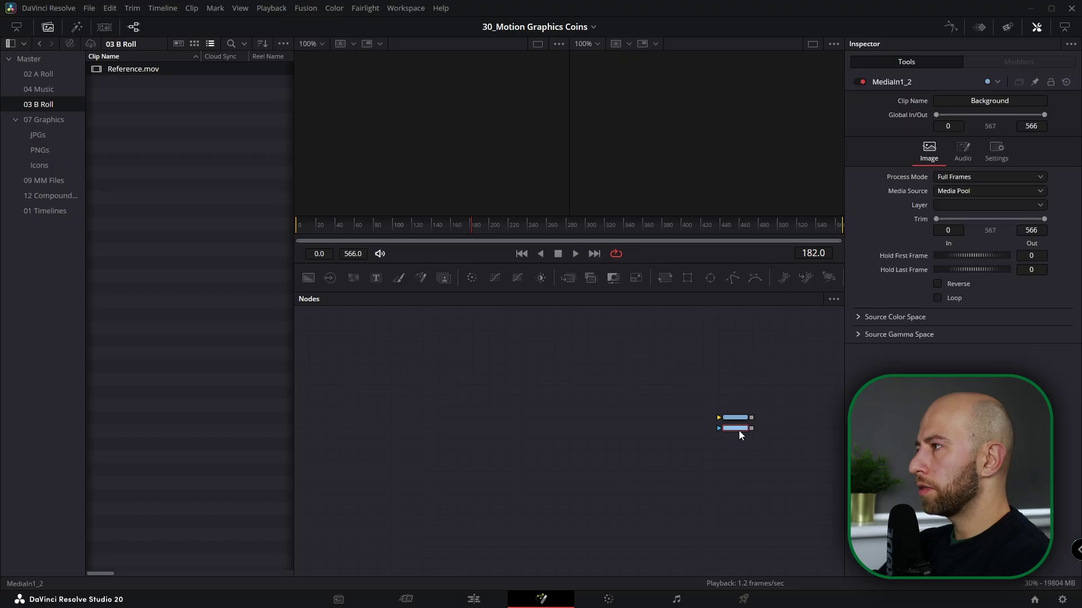
pyautogui.press('1')
pyautogui.moveTo(377, 224); pyautogui.dragTo(758, 229)
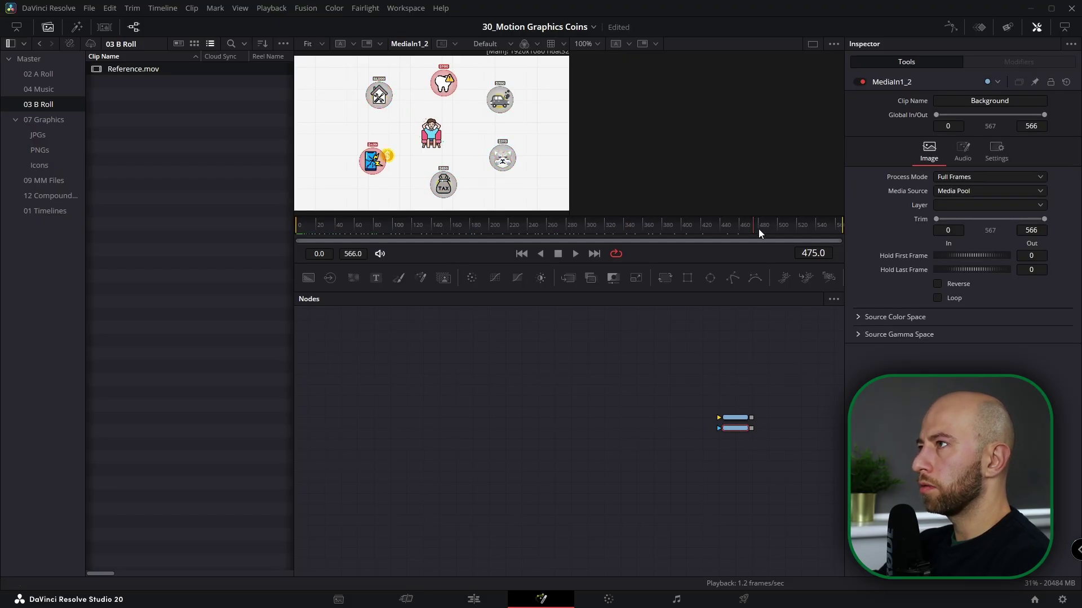
# Add the Grid on white BG template to the node graph and show its Merge_ node in the second viewer
pyautogui.click(16, 27)
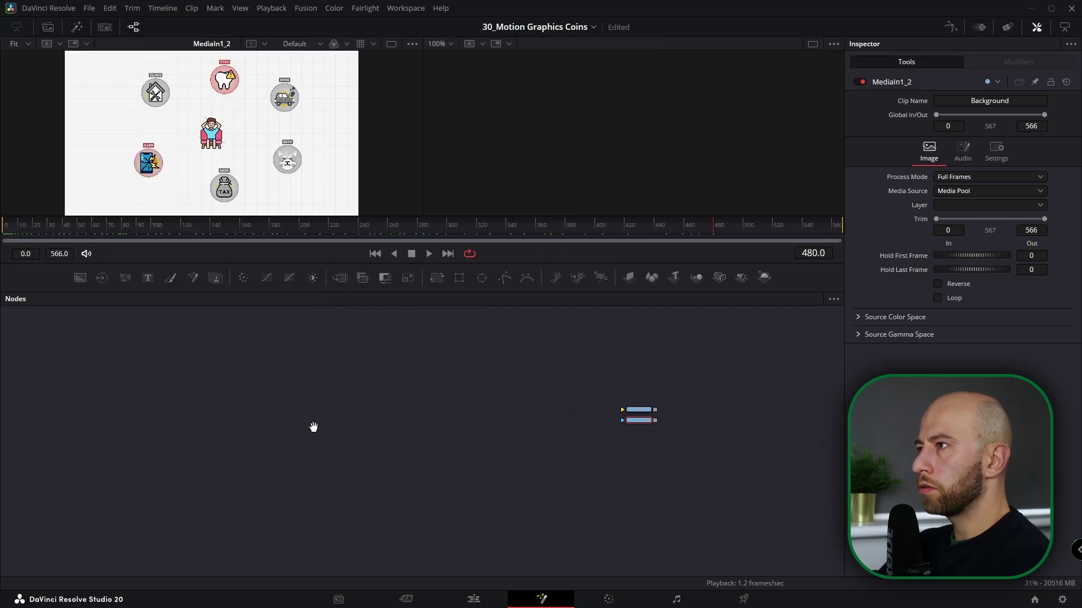
pyautogui.click(76, 26)
pyautogui.click(152, 125)
pyautogui.moveTo(505, 418); pyautogui.dragTo(510, 426)
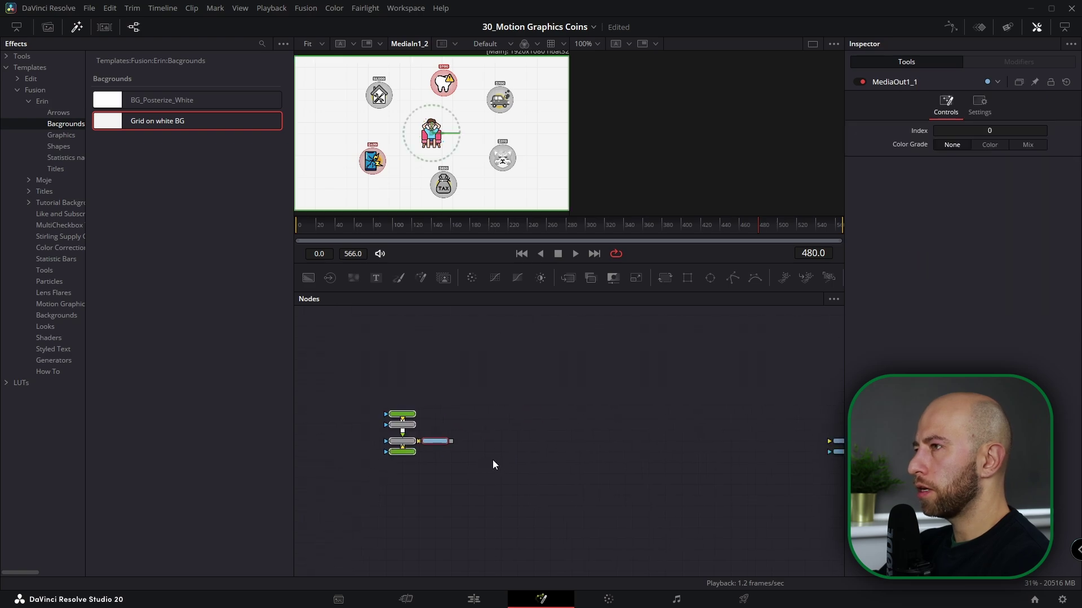
pyautogui.click(77, 27)
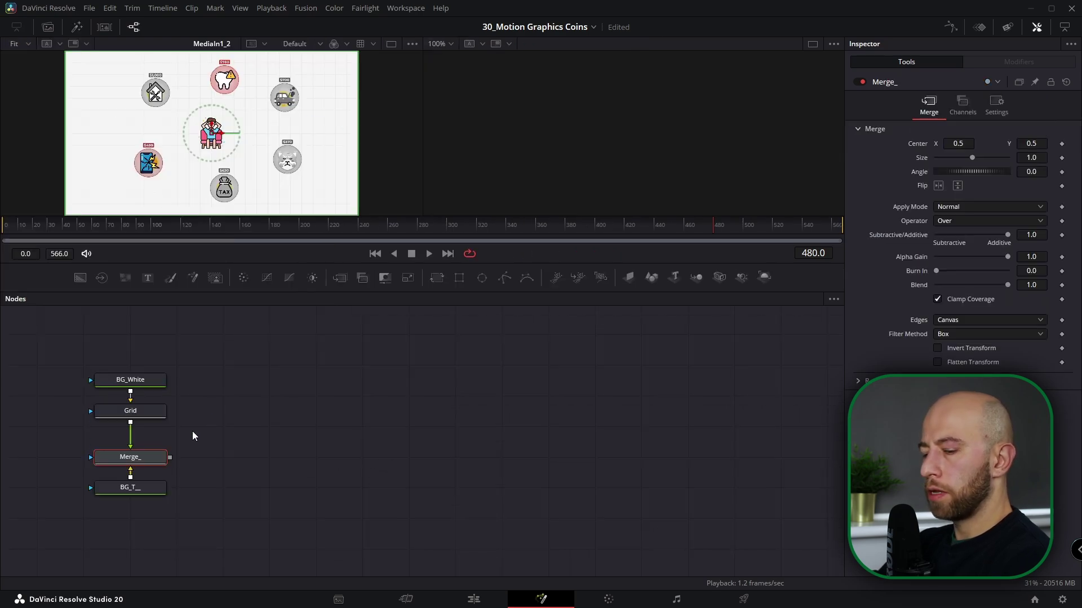
pyautogui.press('2')
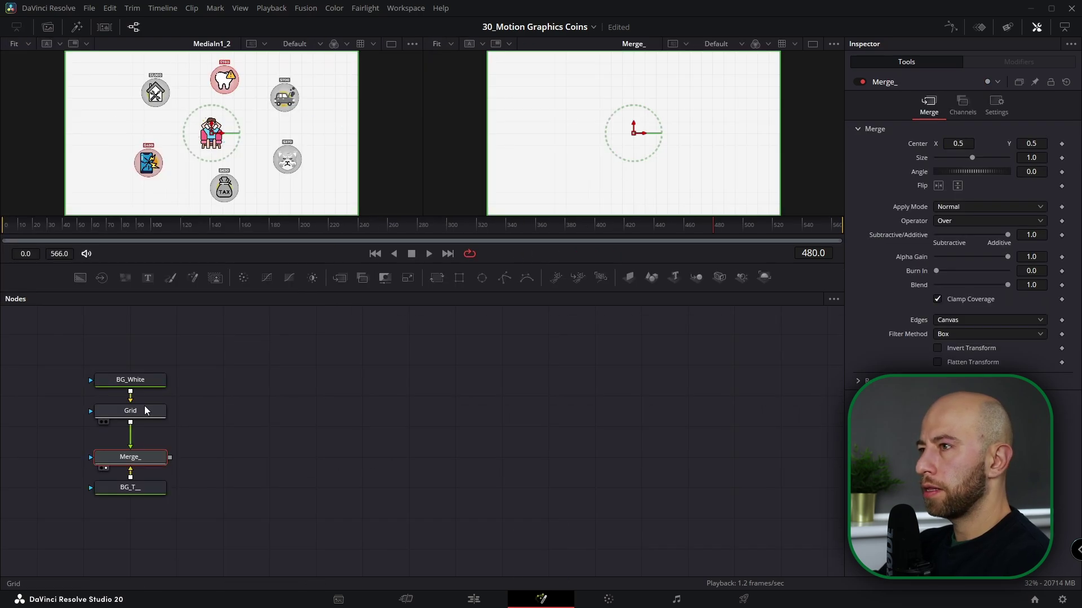
# Examine the BG_White node's color and the Grid node's controls and blend setting
pyautogui.moveTo(145, 383); pyautogui.dragTo(144, 368)
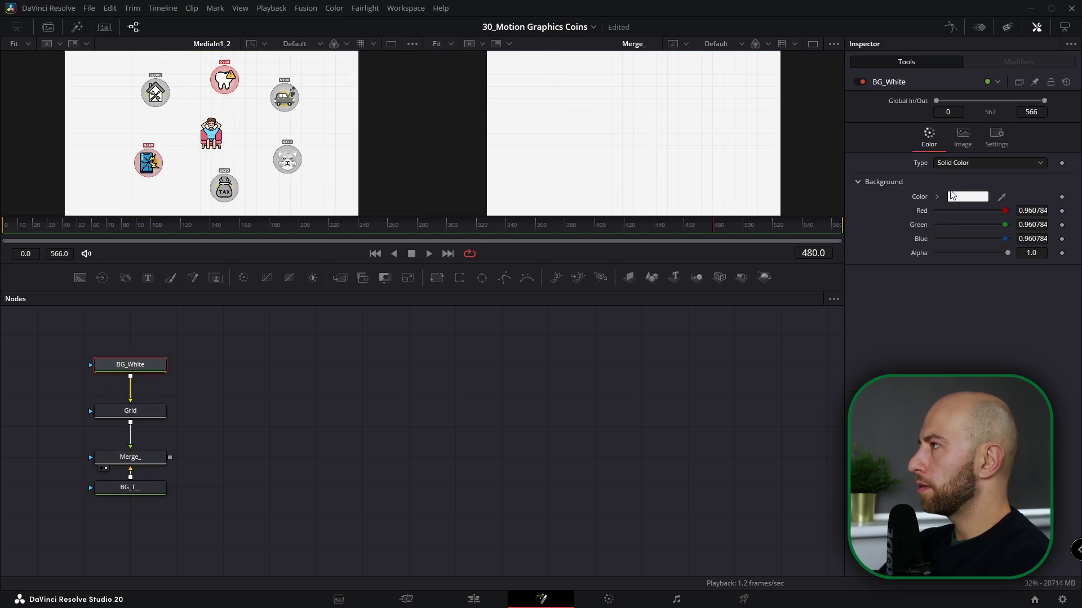
pyautogui.click(956, 197)
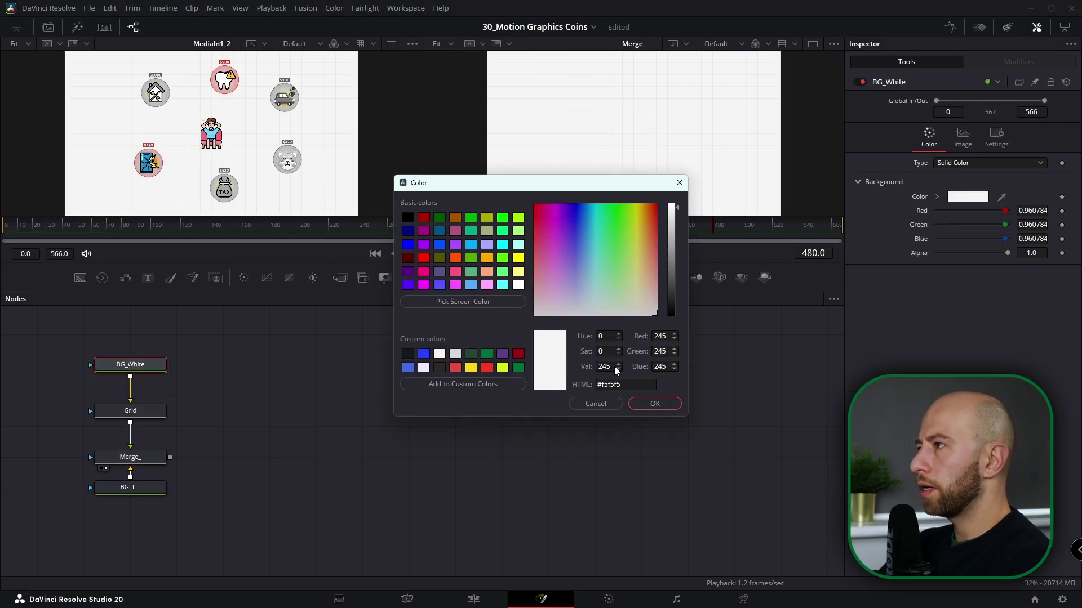
pyautogui.click(597, 404)
pyautogui.click(141, 414)
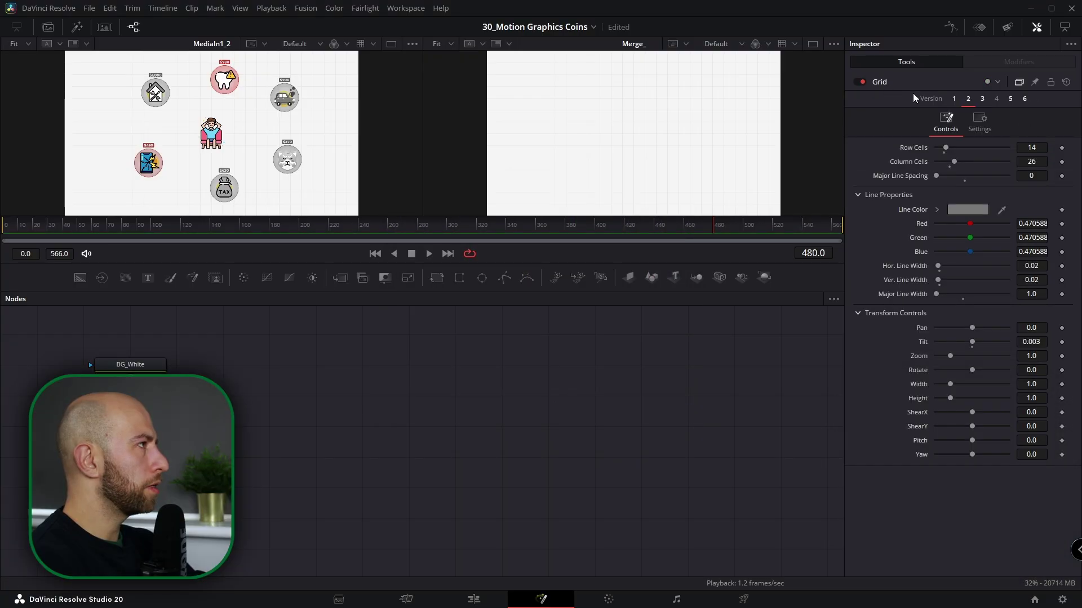
pyautogui.click(975, 114)
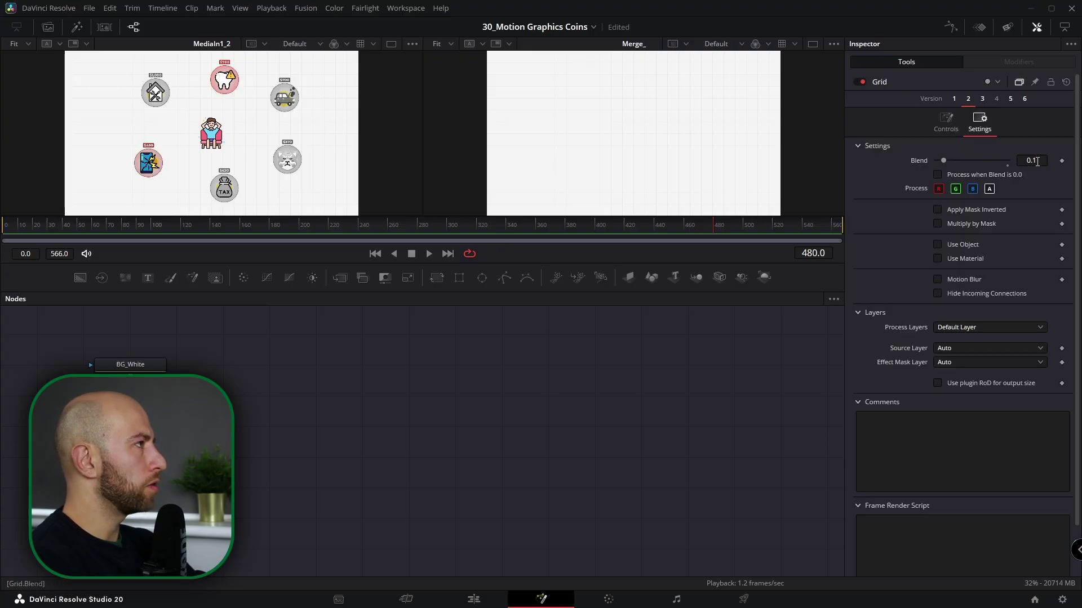
pyautogui.click(941, 123)
# Place BG_T__ beside Merge_ as its background input and connect Merge_ to MediaOut1
pyautogui.click(144, 462)
pyautogui.moveTo(139, 483); pyautogui.dragTo(102, 468)
pyautogui.scroll(-3, 415, 464)
pyautogui.moveTo(543, 458); pyautogui.dragTo(471, 466)
pyautogui.moveTo(259, 399); pyautogui.dragTo(743, 441)
pyautogui.click(364, 439)
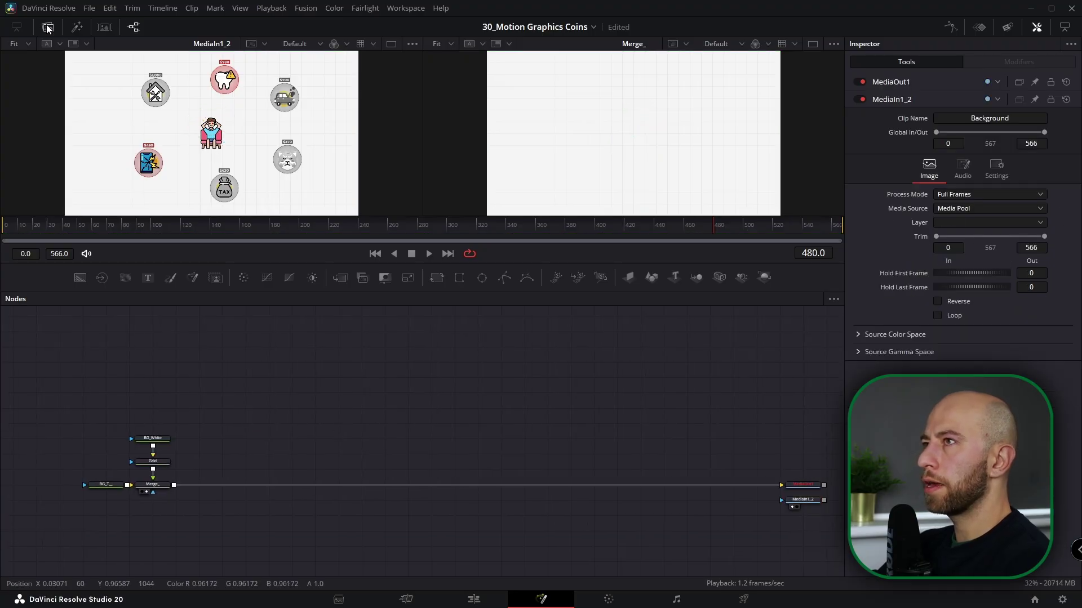
# Add relaxation.png from the Icons bin to the node graph and rename its node Center_Icon
pyautogui.click(17, 27)
pyautogui.click(49, 117)
pyautogui.click(39, 165)
pyautogui.moveTo(120, 116); pyautogui.dragTo(549, 388)
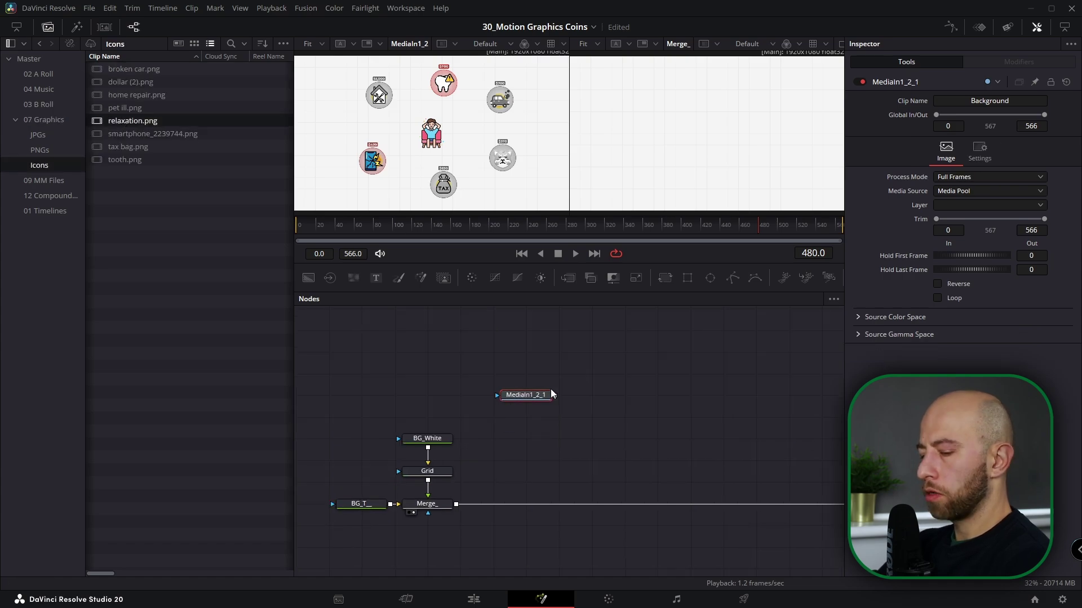
pyautogui.press('F2')
pyautogui.write('Center_')
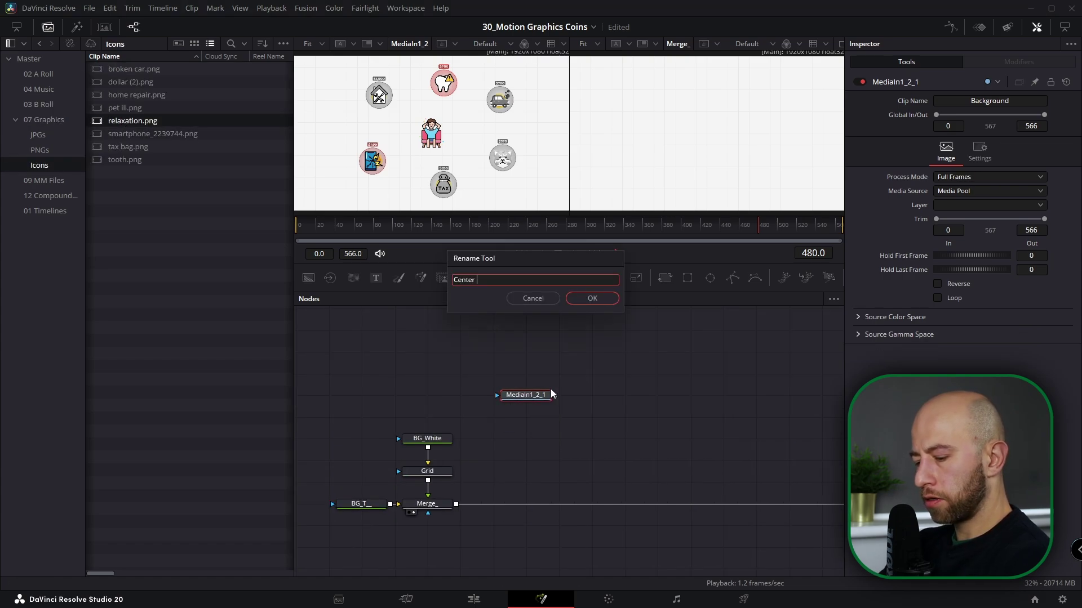
pyautogui.write('Icon')
pyautogui.press('Return')
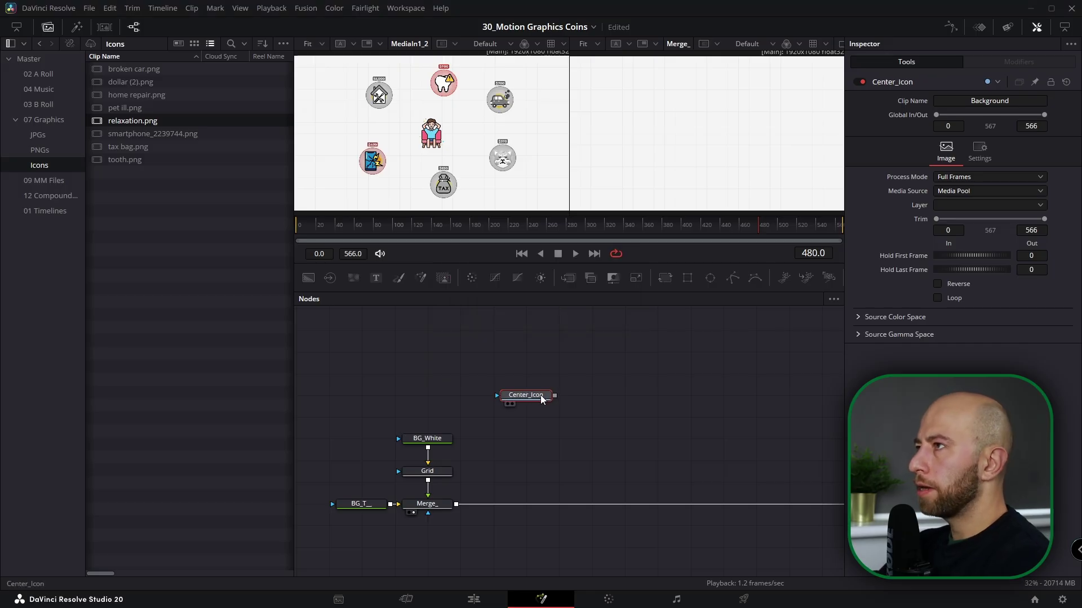
# Review the start of the reference animation and merge Center_Icon over a new transparent Background node
pyautogui.click(303, 227)
pyautogui.moveTo(293, 222); pyautogui.dragTo(379, 226)
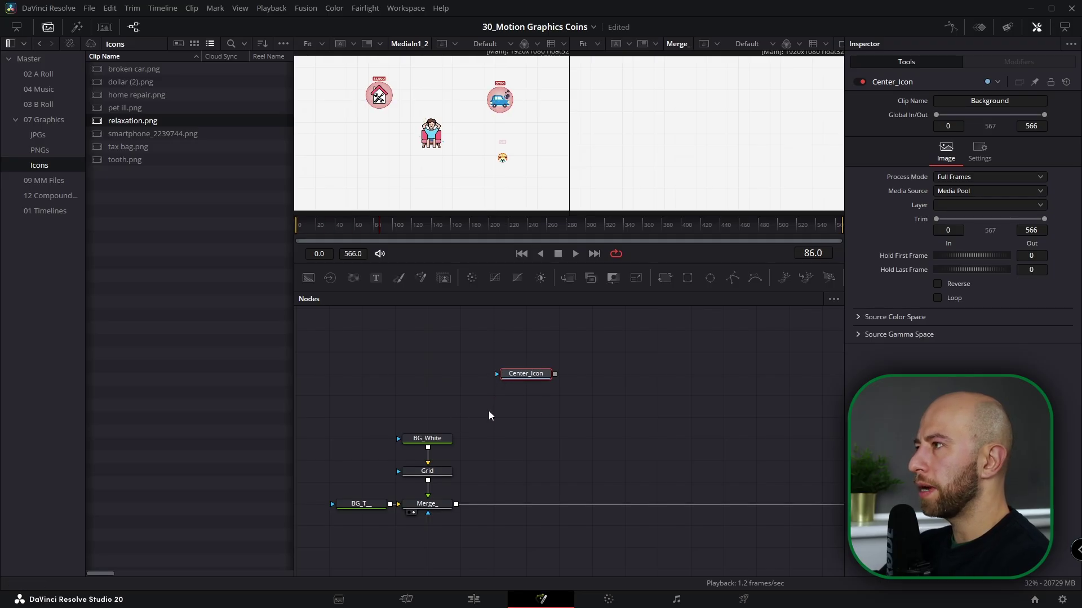
pyautogui.moveTo(308, 278); pyautogui.dragTo(562, 353)
pyautogui.moveTo(587, 352); pyautogui.dragTo(522, 396)
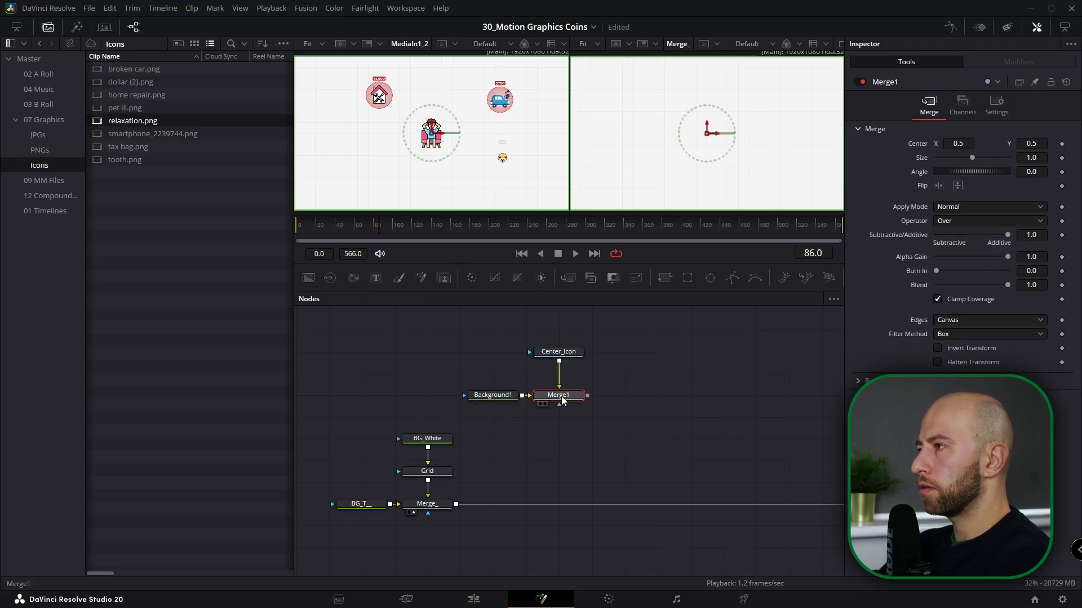
# Show Merge1 in the first viewer and merge its output over the grid background
pyautogui.press('1')
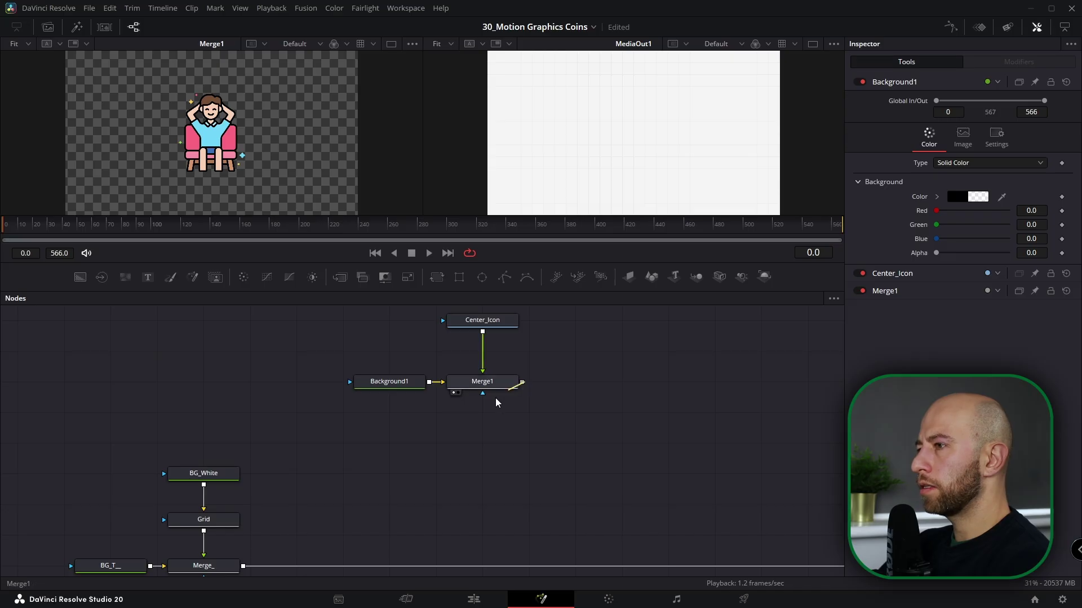
pyautogui.moveTo(523, 382); pyautogui.dragTo(244, 567)
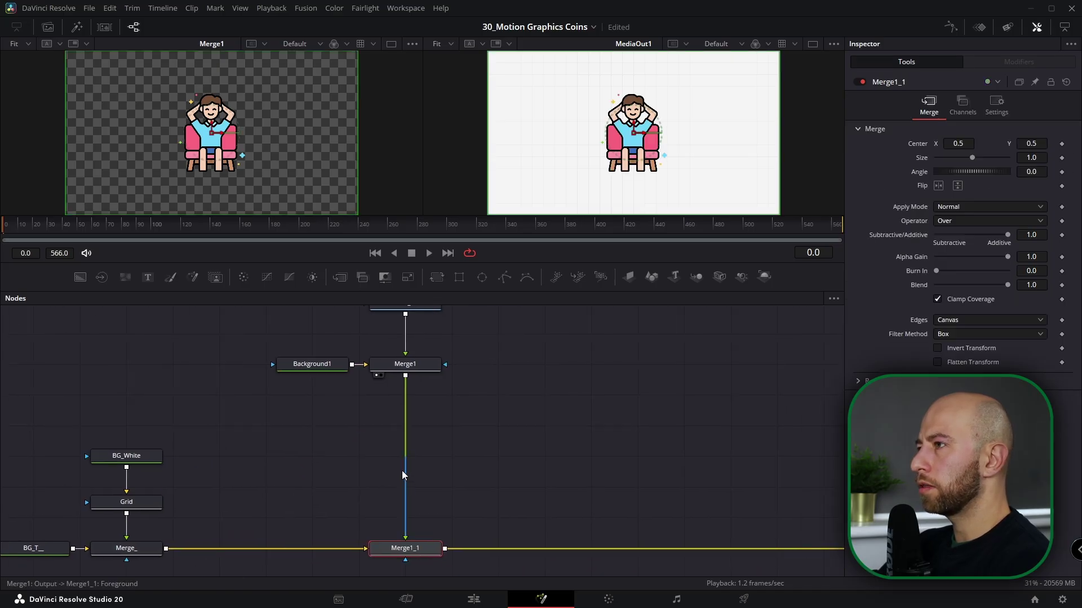
# Insert a Transform node between Center_Icon and Merge1 and set its size to 0.5
pyautogui.scroll(4, 434, 394)
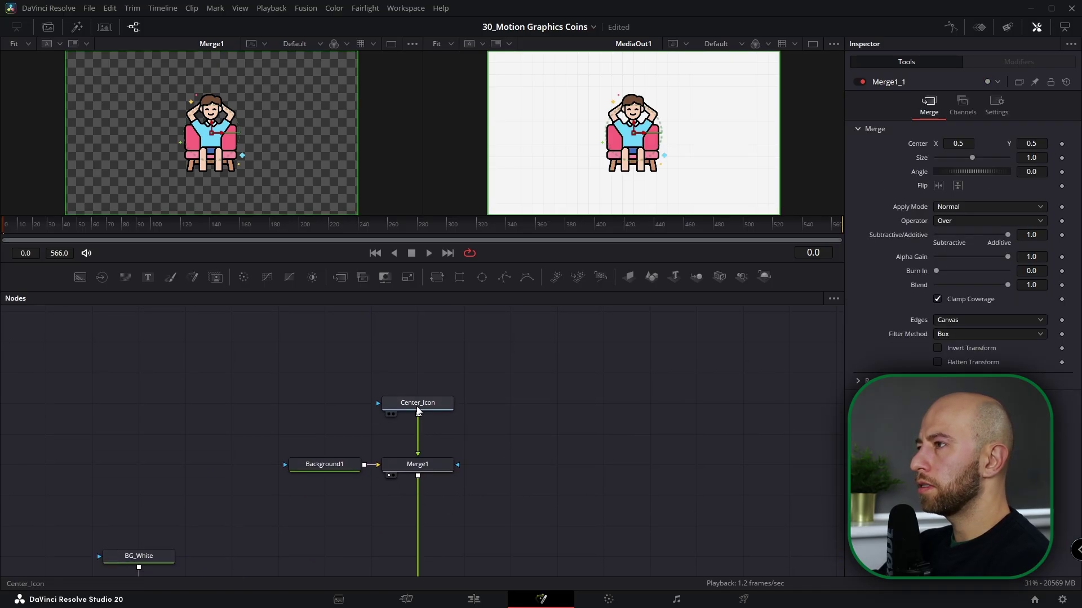
pyautogui.moveTo(417, 411); pyautogui.dragTo(417, 380)
pyautogui.click(435, 277)
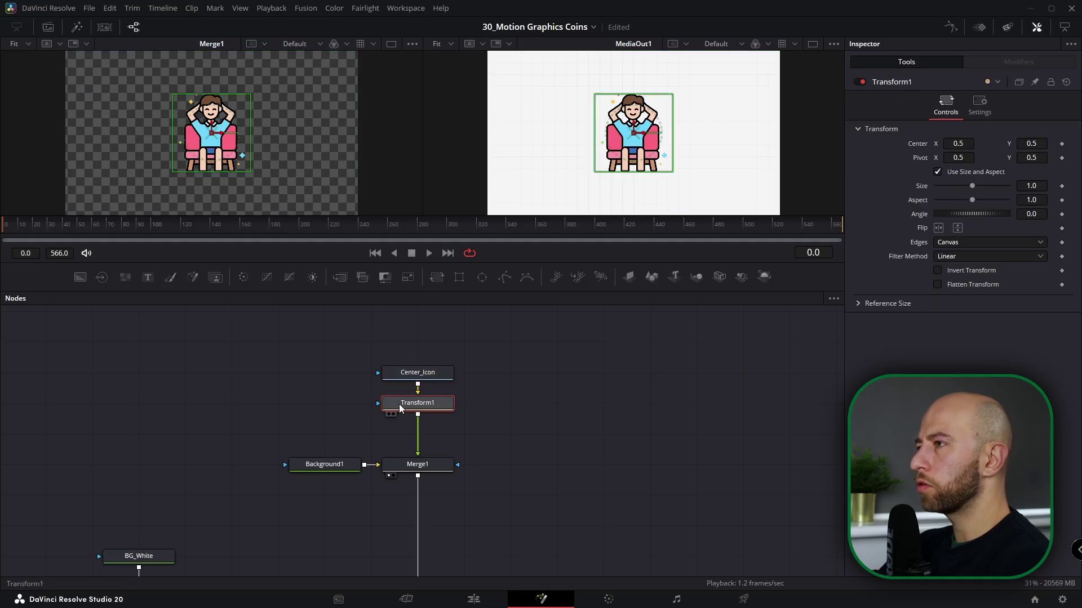
pyautogui.moveTo(1034, 188); pyautogui.dragTo(1007, 188)
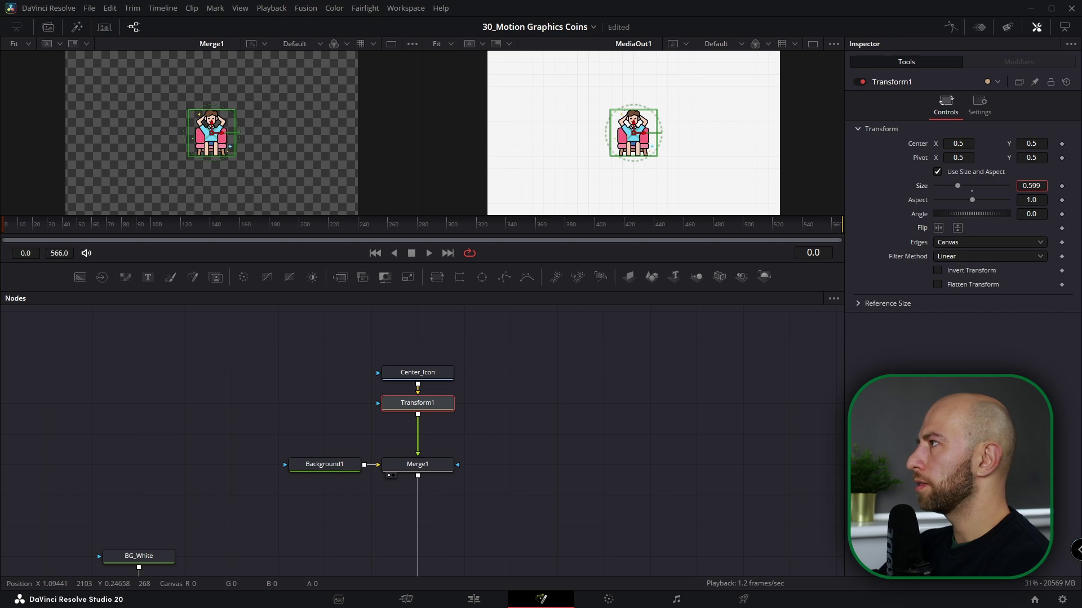
pyautogui.moveTo(1043, 185); pyautogui.dragTo(1040, 186)
pyautogui.doubleClick(1039, 185)
pyautogui.click(1031, 185)
pyautogui.write('0.5')
pyautogui.press('Return')
pyautogui.click(576, 451)
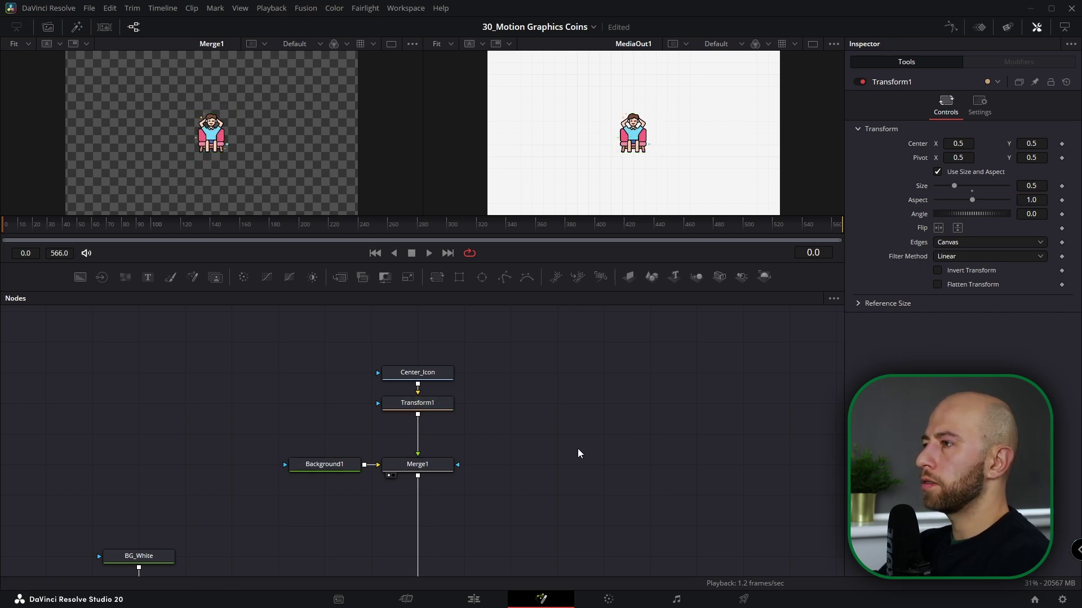
# Insert a second Transform node after Merge1 and show its tile picture
pyautogui.click(416, 468)
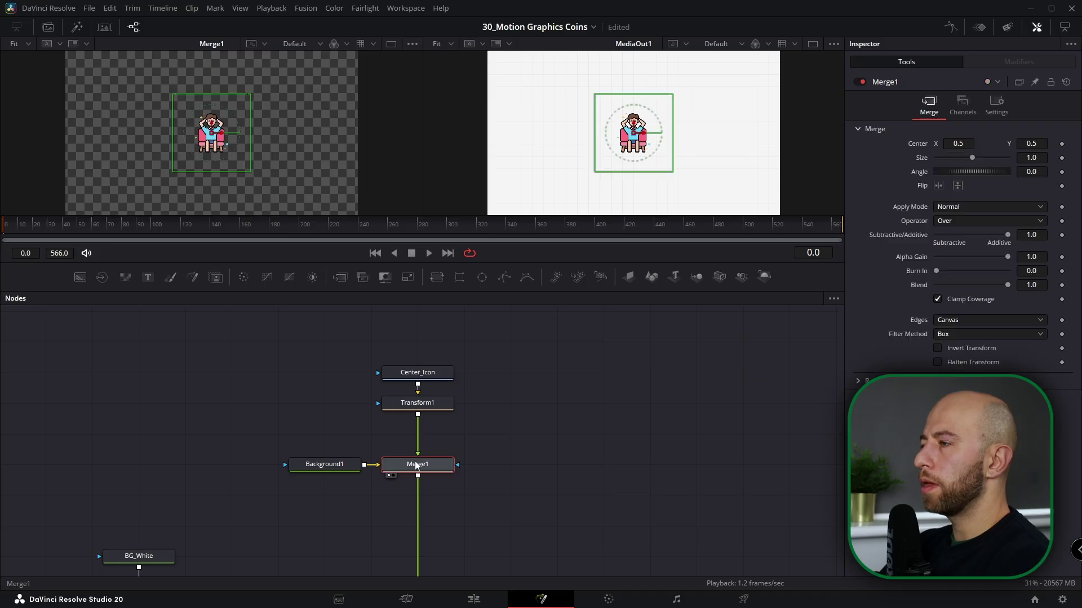
pyautogui.click(439, 278)
pyautogui.rightClick(426, 495)
pyautogui.moveTo(524, 327)
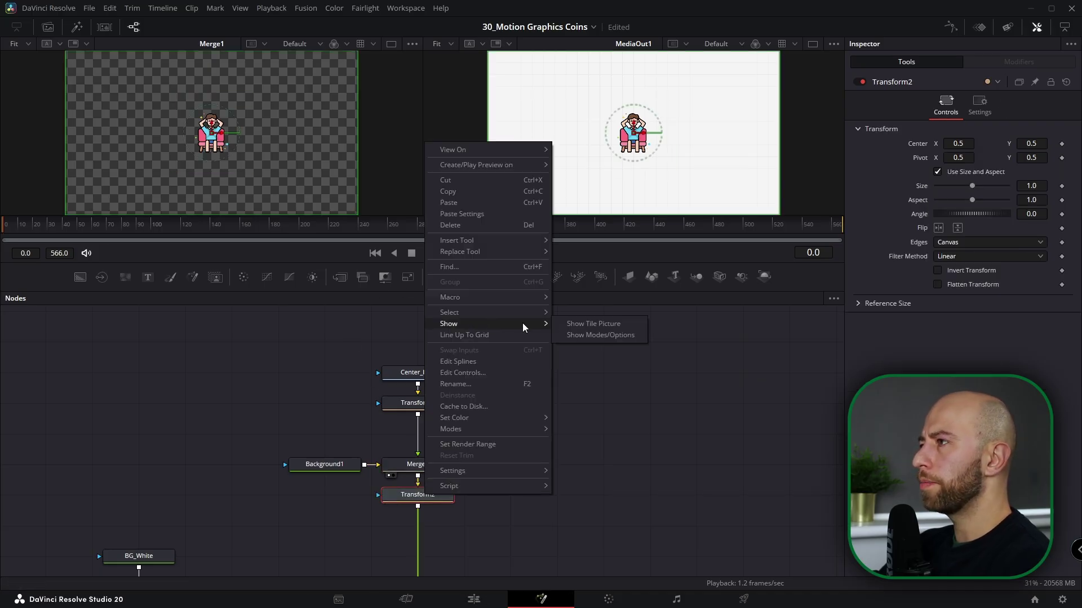
pyautogui.click(593, 323)
# Rename the Transform node below Merge1 to Transform_Elastic
pyautogui.moveTo(429, 514); pyautogui.dragTo(455, 426)
pyautogui.press('F2')
pyautogui.press('Right')
pyautogui.press('BackSpace')
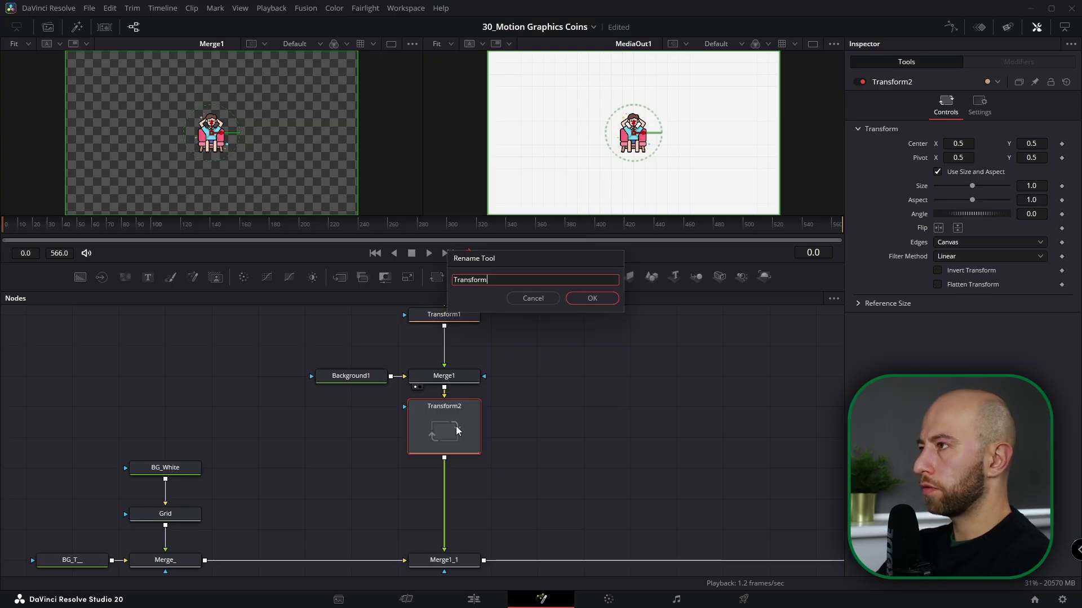
pyautogui.write('_Elastic')
pyautogui.press('Return')
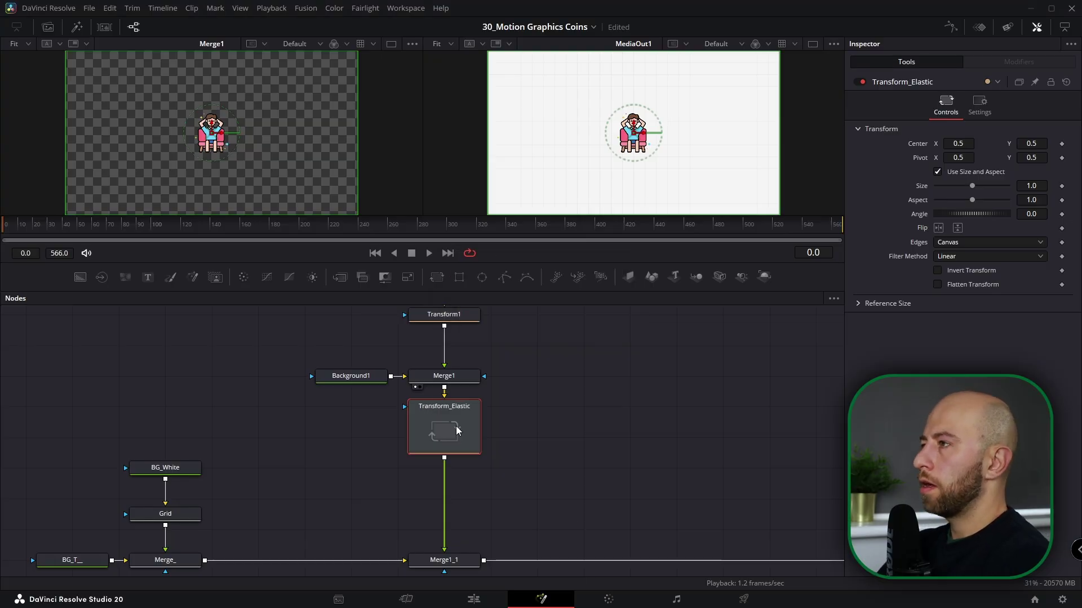
# Apply the MotionPal modifier to the Size parameter of Transform_Elastic
pyautogui.rightClick(923, 186)
pyautogui.moveTo(934, 230)
pyautogui.moveTo(896, 435)
pyautogui.click(957, 436)
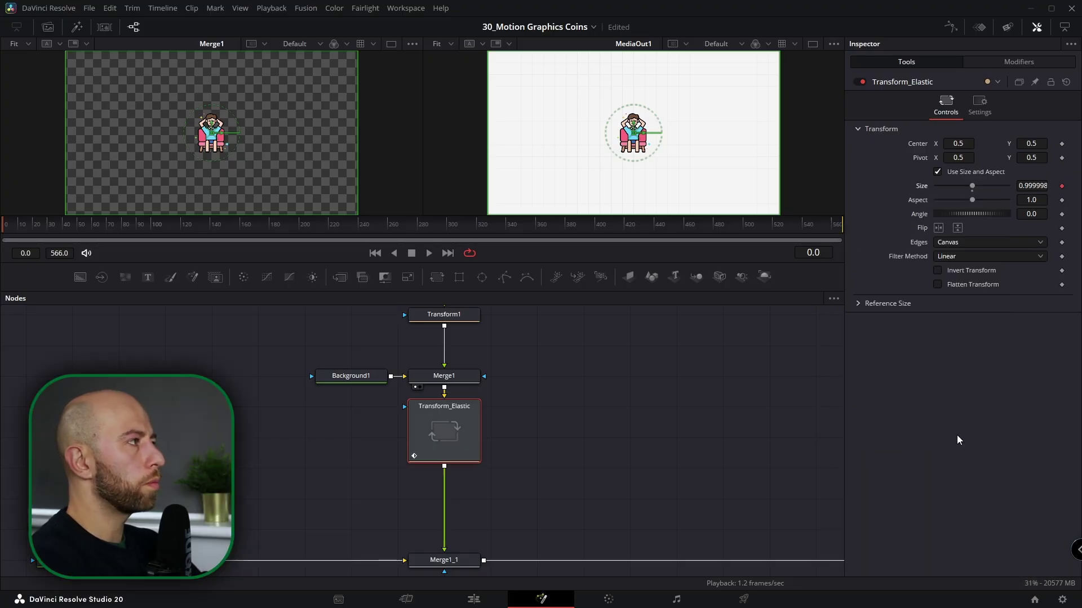
# Set the MotionPal modifier's Animation value to 0.0 at frame 0 for Transform_Elastic
pyautogui.click(1010, 65)
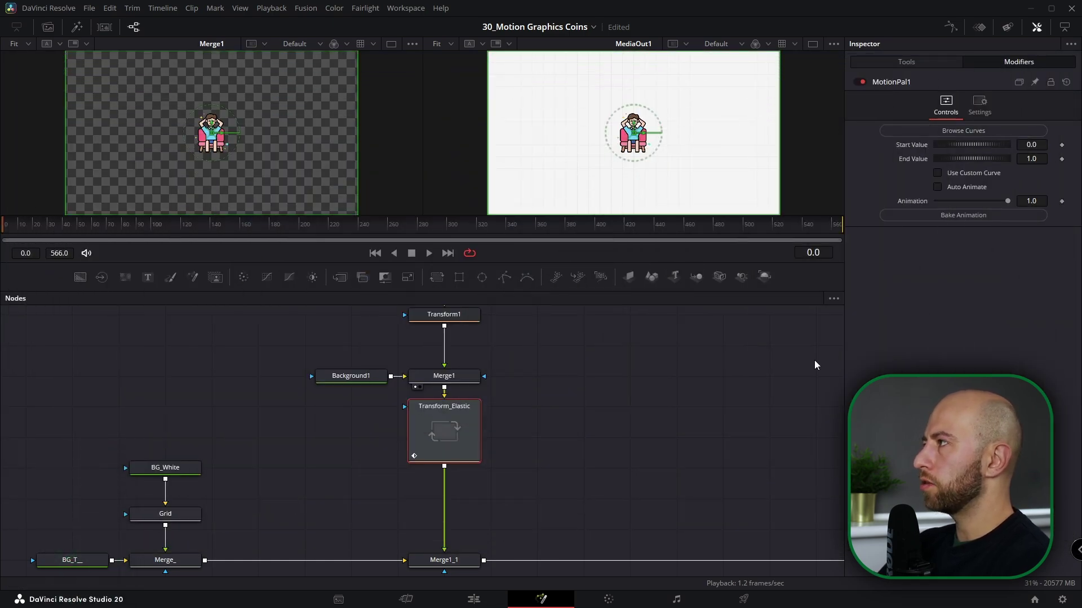
pyautogui.scroll(3, 521, 428)
pyautogui.moveTo(510, 343); pyautogui.dragTo(458, 431)
pyautogui.moveTo(549, 474); pyautogui.dragTo(524, 389)
pyautogui.click(416, 432)
pyautogui.click(1035, 63)
pyautogui.moveTo(1007, 201); pyautogui.dragTo(939, 205)
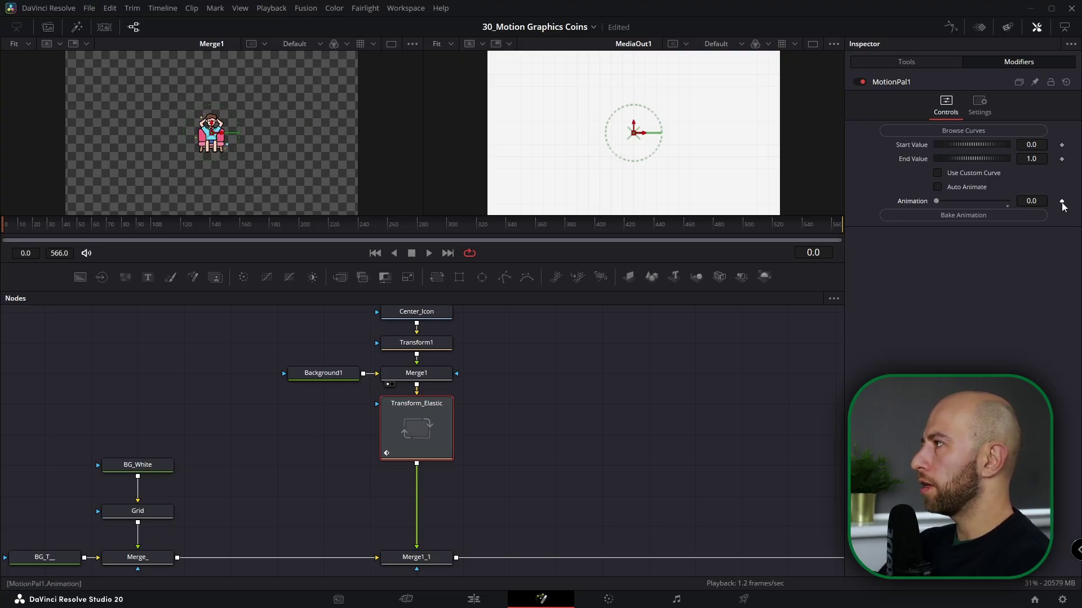
# Choose the Ease Out Elastic curve for the MotionPal modifier on Transform_Elastic and save the project
pyautogui.moveTo(937, 202); pyautogui.dragTo(1036, 200)
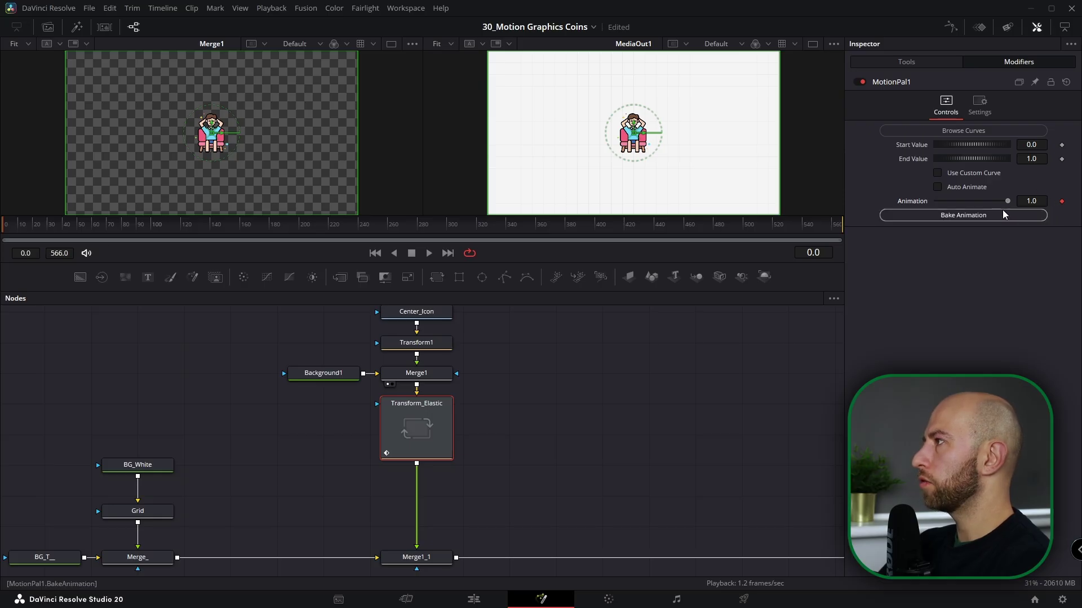
pyautogui.click(956, 133)
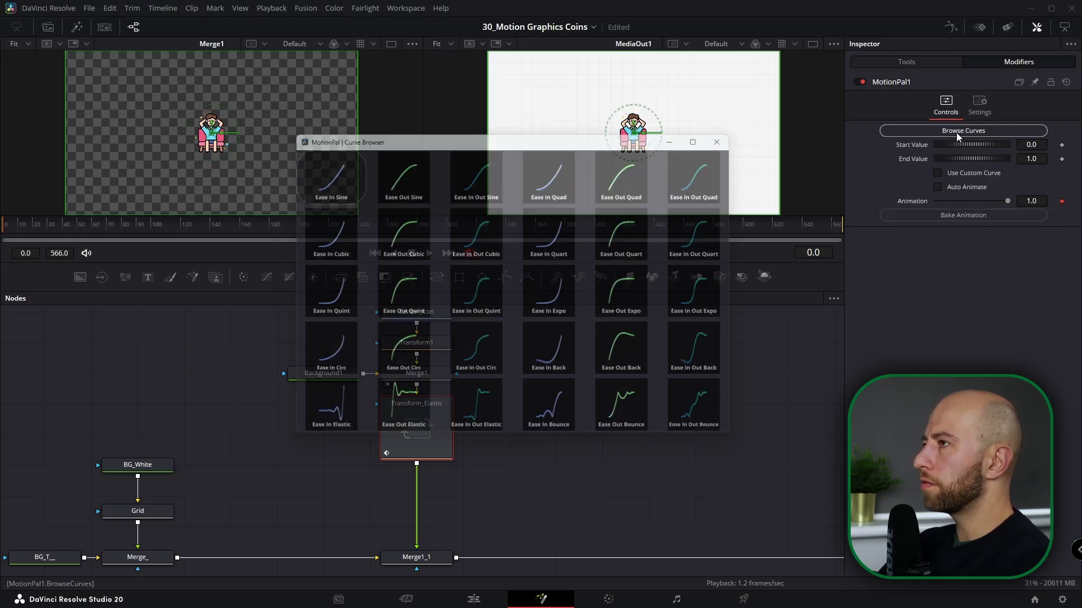
pyautogui.moveTo(655, 291); pyautogui.dragTo(652, 254)
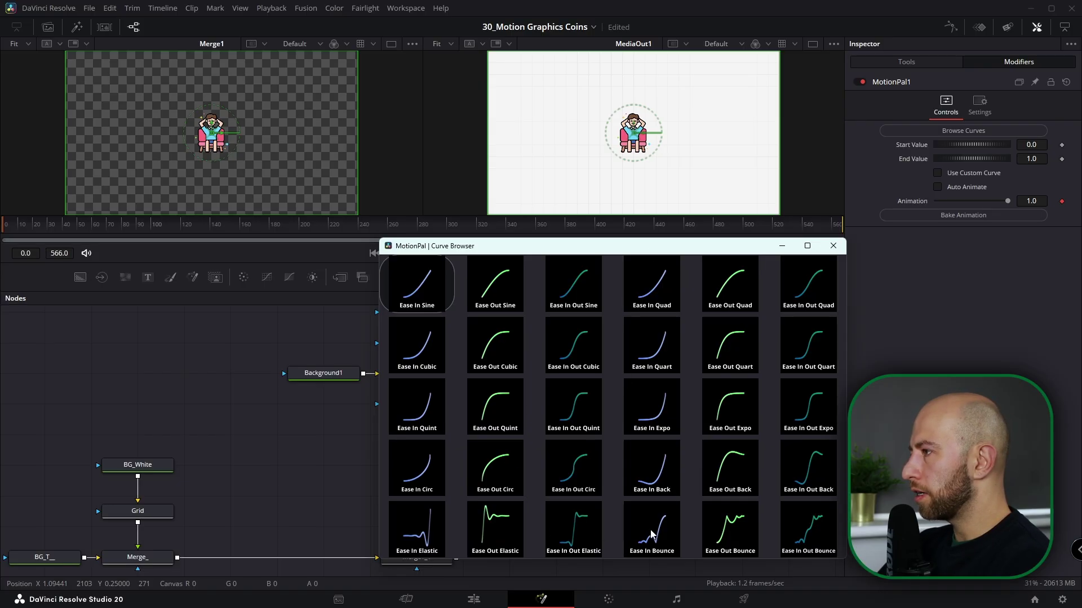
pyautogui.click(495, 527)
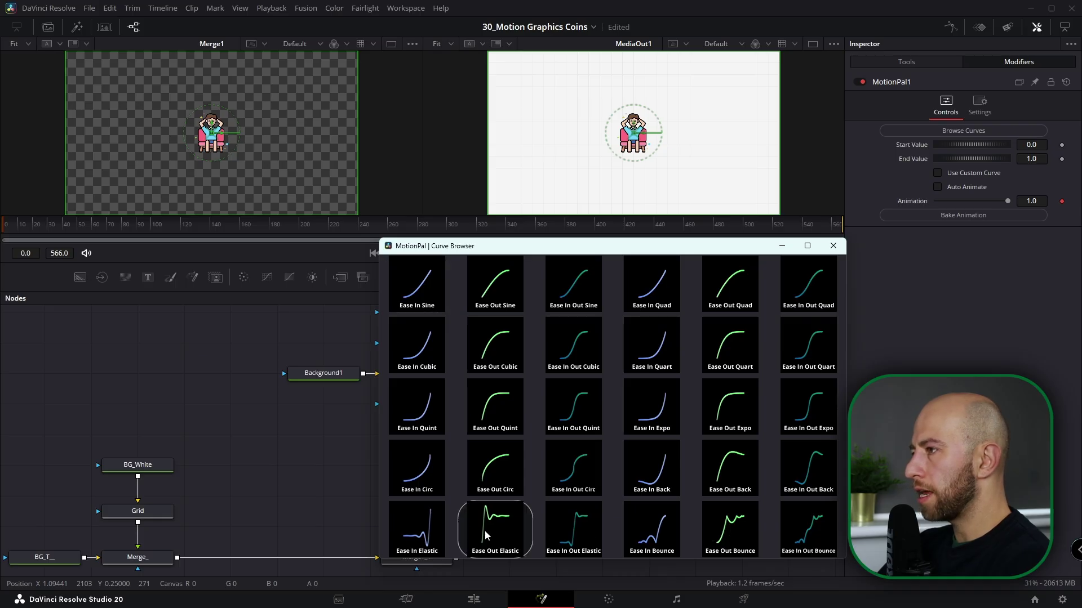
pyautogui.click(833, 246)
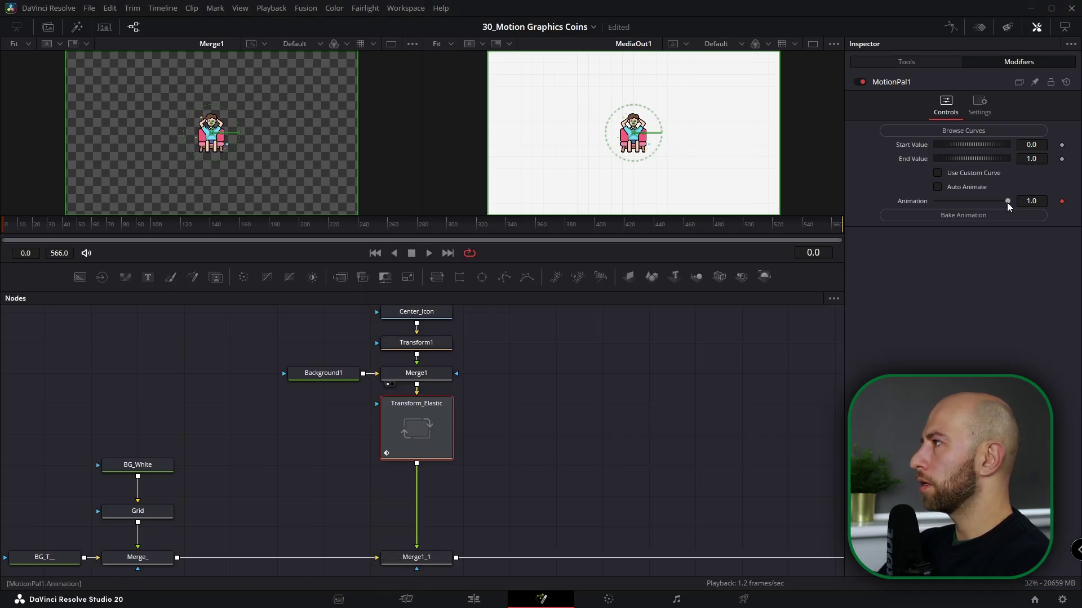
pyautogui.hotkey('ctrl', 's')
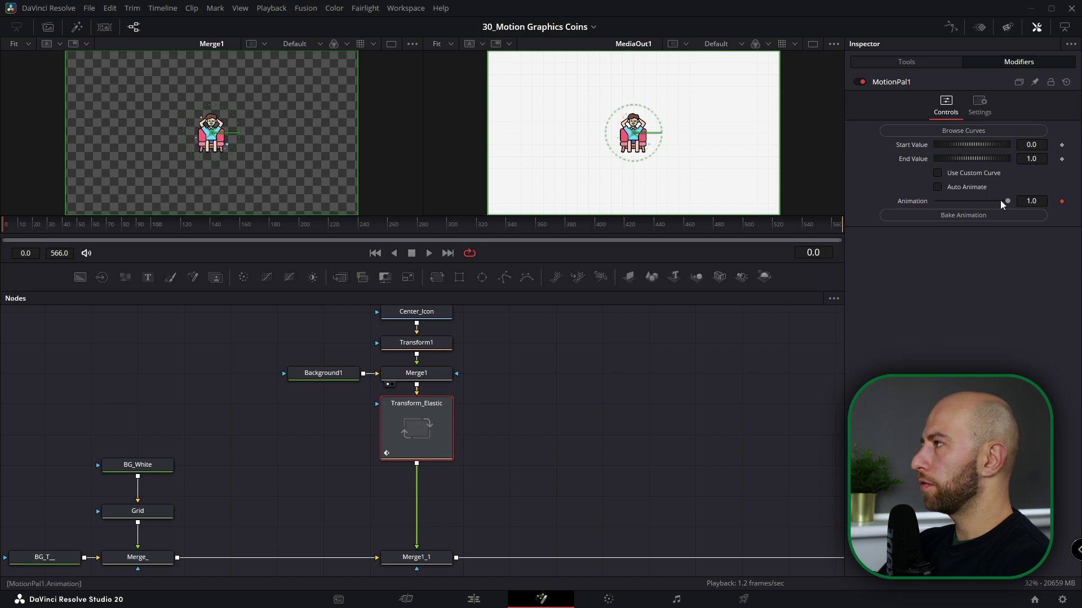
# Keyframe the MotionPal Animation value at 0.0 on frame 0 and 1.0 on frame 100
pyautogui.moveTo(1008, 201)
pyautogui.mouseDown()
pyautogui.moveTo(927, 199)
pyautogui.moveTo(1029, 201)
pyautogui.mouseUp()
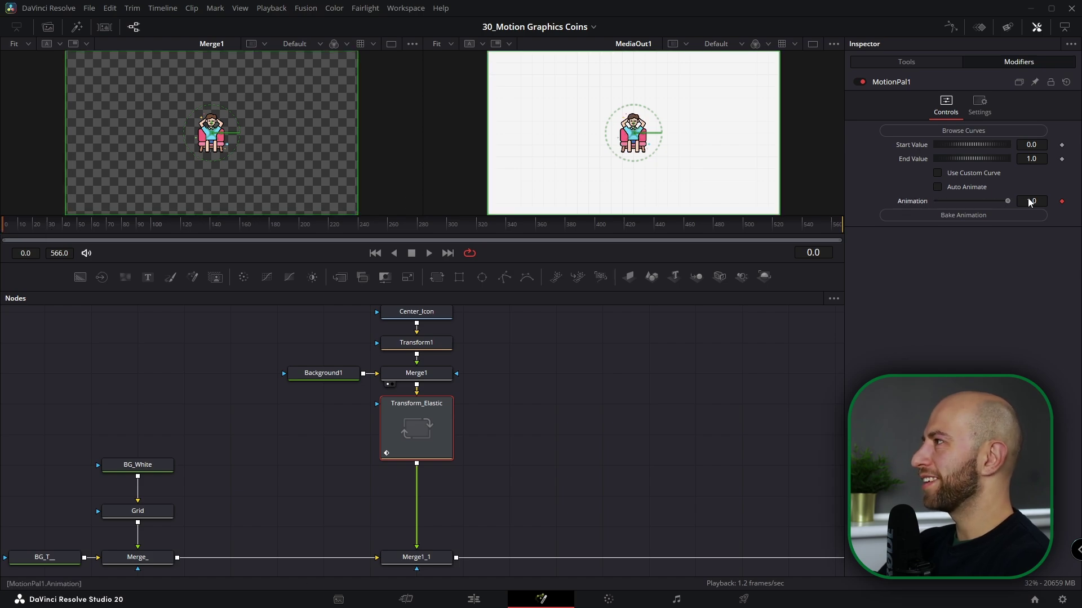
pyautogui.moveTo(1009, 201); pyautogui.dragTo(870, 205)
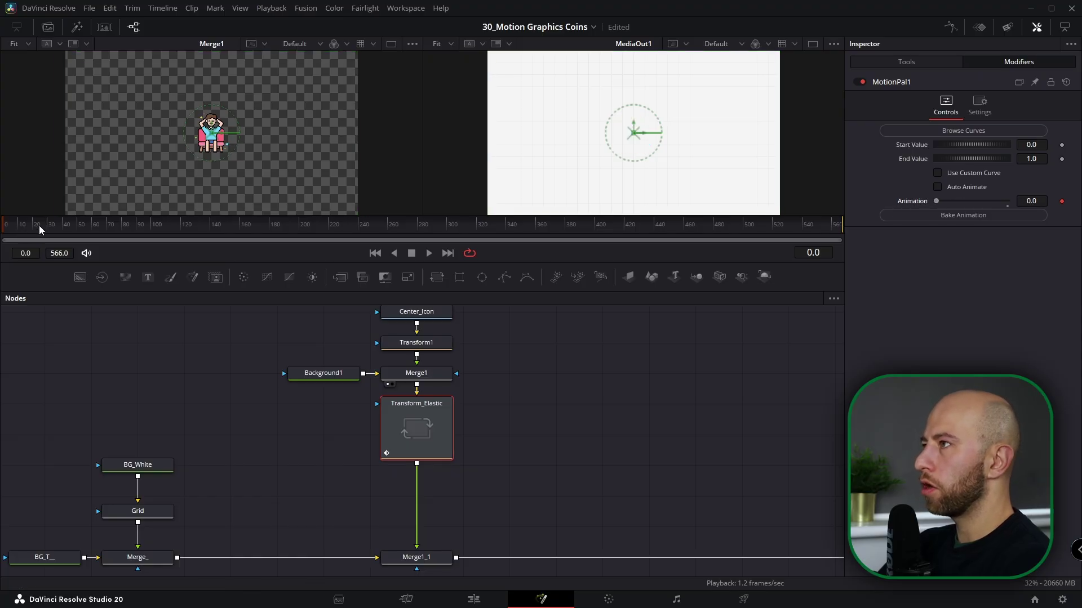
pyautogui.click(820, 255)
pyautogui.write('100')
pyautogui.press('Return')
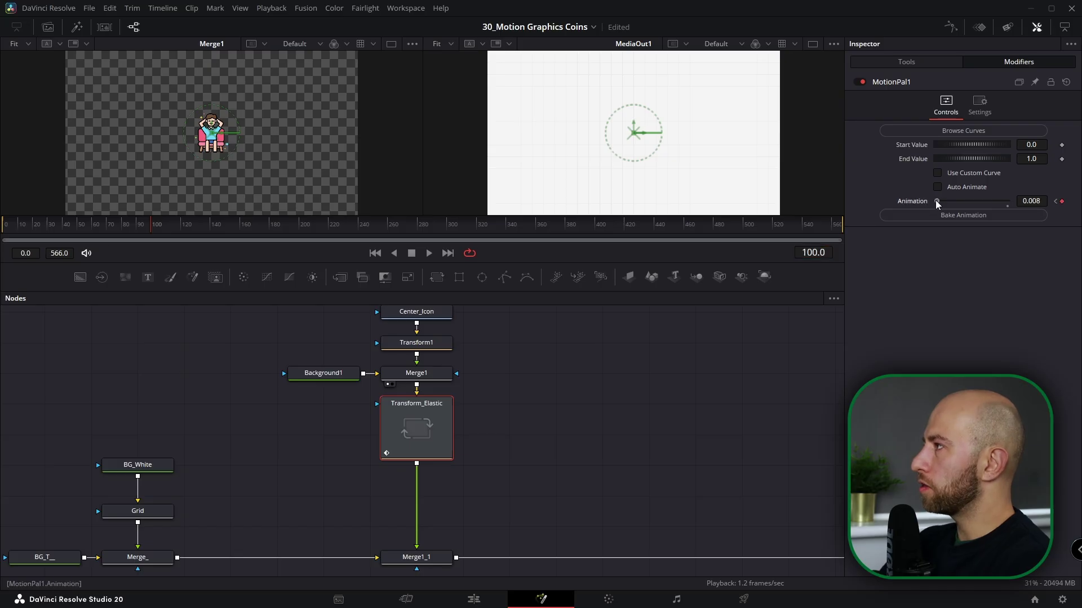
pyautogui.moveTo(935, 200); pyautogui.dragTo(1030, 202)
# Play the composition from frame 0 to preview the icon's elastic pop-in
pyautogui.rightClick(135, 252)
pyautogui.click(157, 258)
pyautogui.rightClick(158, 258)
pyautogui.click(171, 266)
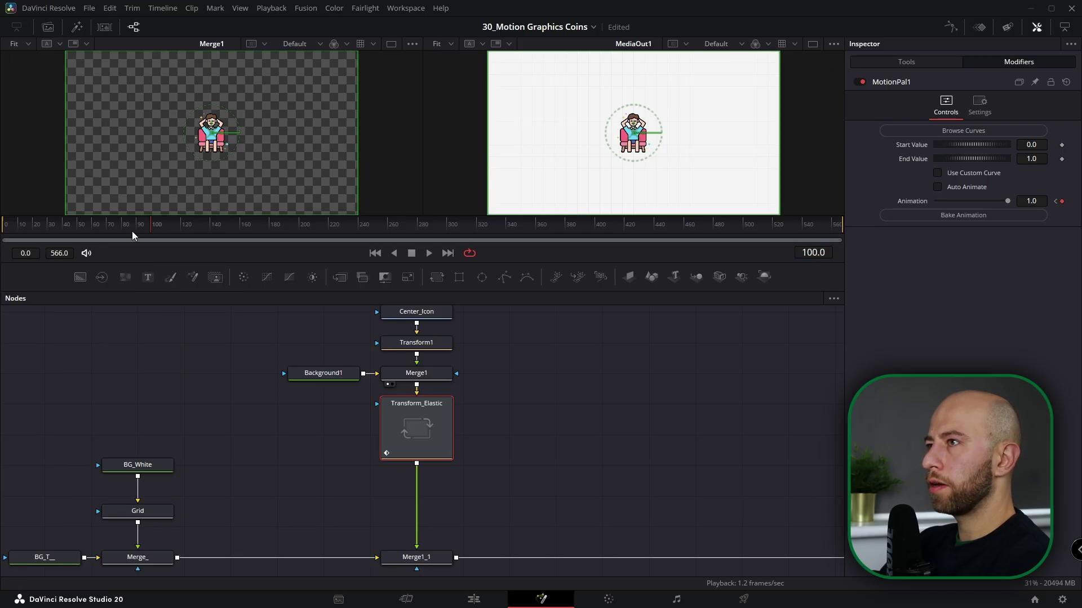
pyautogui.click(3, 225)
pyautogui.press('space')
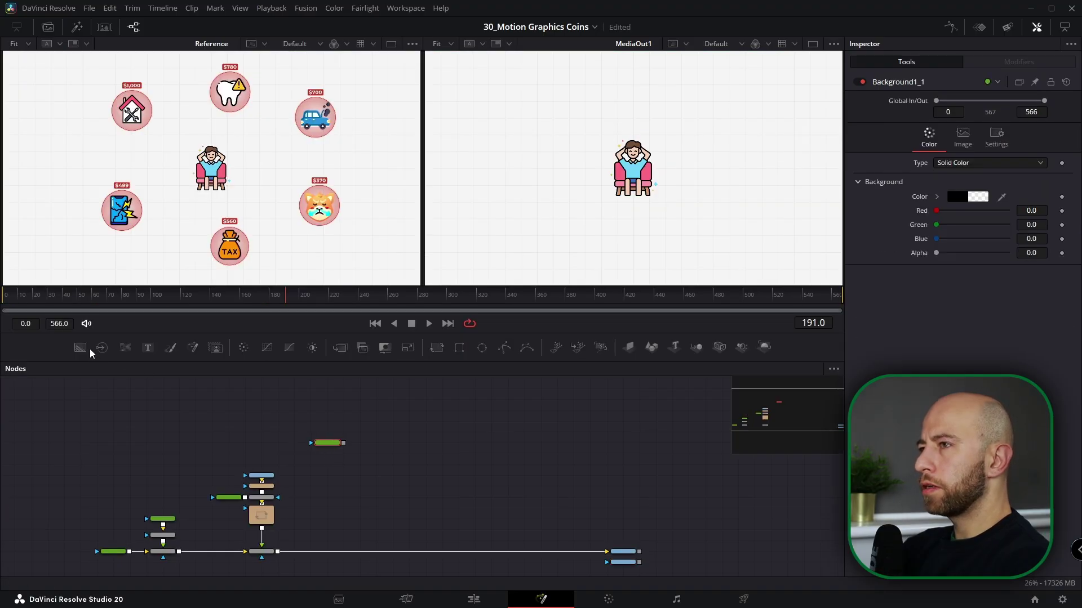
# Add a second Background node, merge it over Background1_1, and merge the result into the main chain after Merge1_1
pyautogui.moveTo(80, 348); pyautogui.dragTo(348, 444)
pyautogui.scroll(3, 372, 425)
pyautogui.scroll(-2, 350, 481)
pyautogui.moveTo(353, 407); pyautogui.dragTo(373, 441)
pyautogui.moveTo(391, 401); pyautogui.dragTo(280, 543)
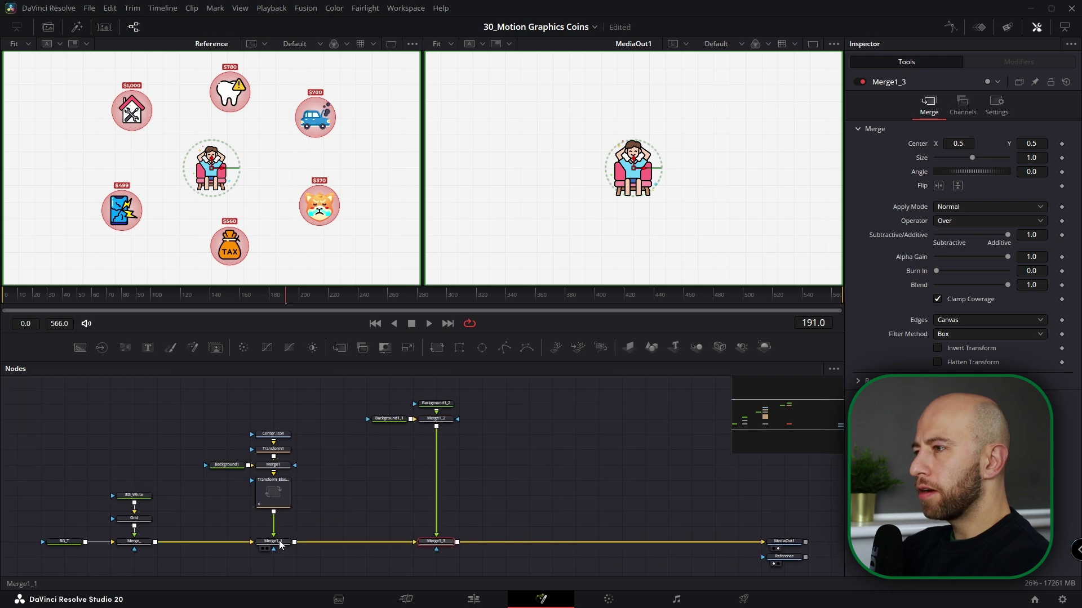
# Disable the Merge1_1 node to hide the central icon
pyautogui.click(279, 542)
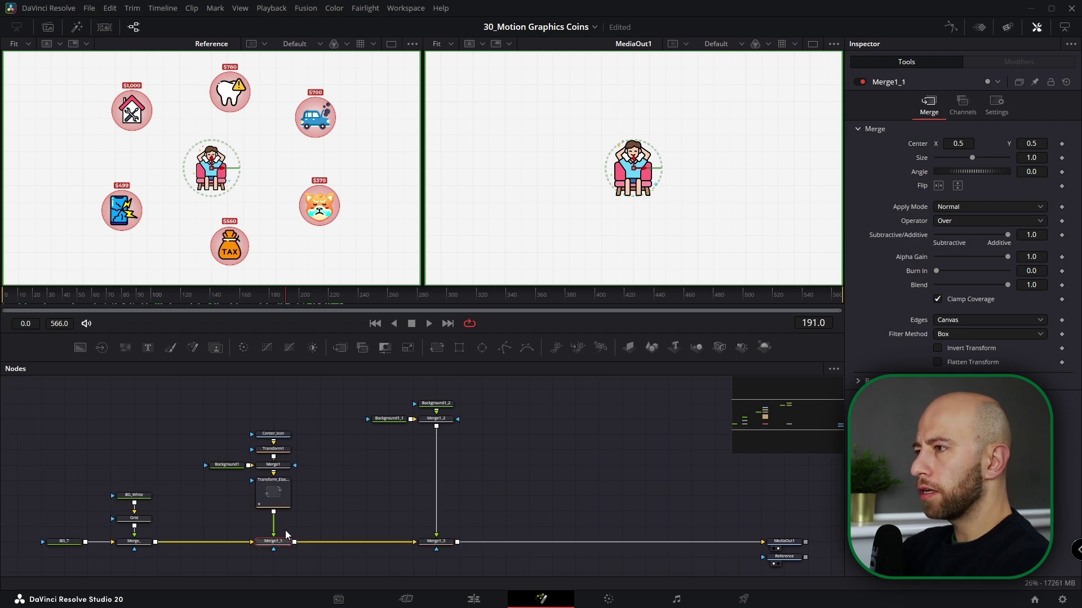
pyautogui.hotkey('ctrl', 'p')
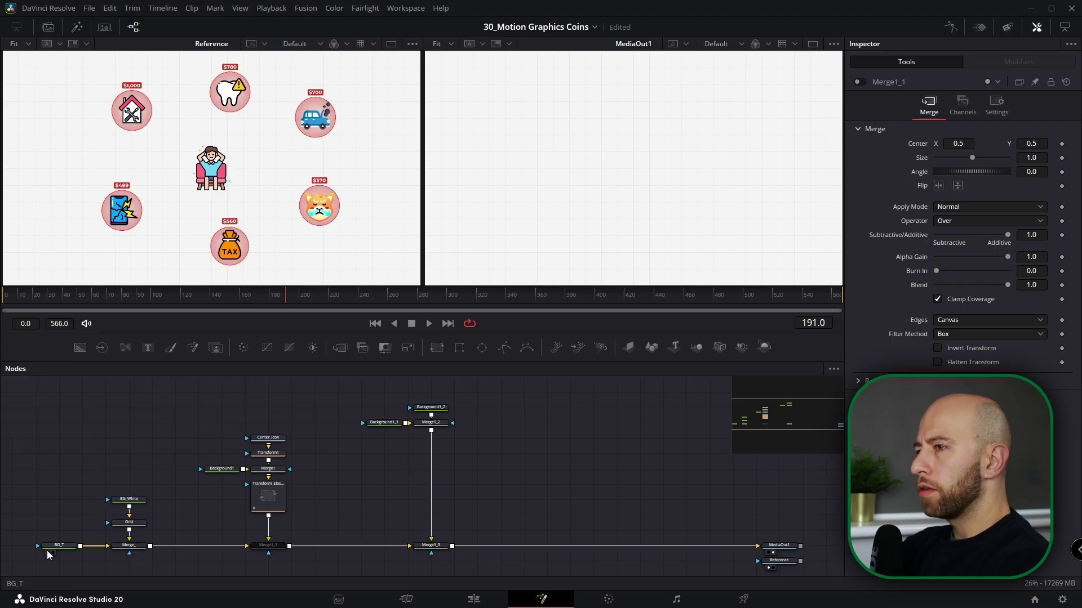
# Make Background1_2 fully opaque with Alpha 1.0 and set its colour to red #ff0000
pyautogui.scroll(2, 429, 415)
pyautogui.moveTo(426, 424); pyautogui.dragTo(407, 453)
pyautogui.click(415, 449)
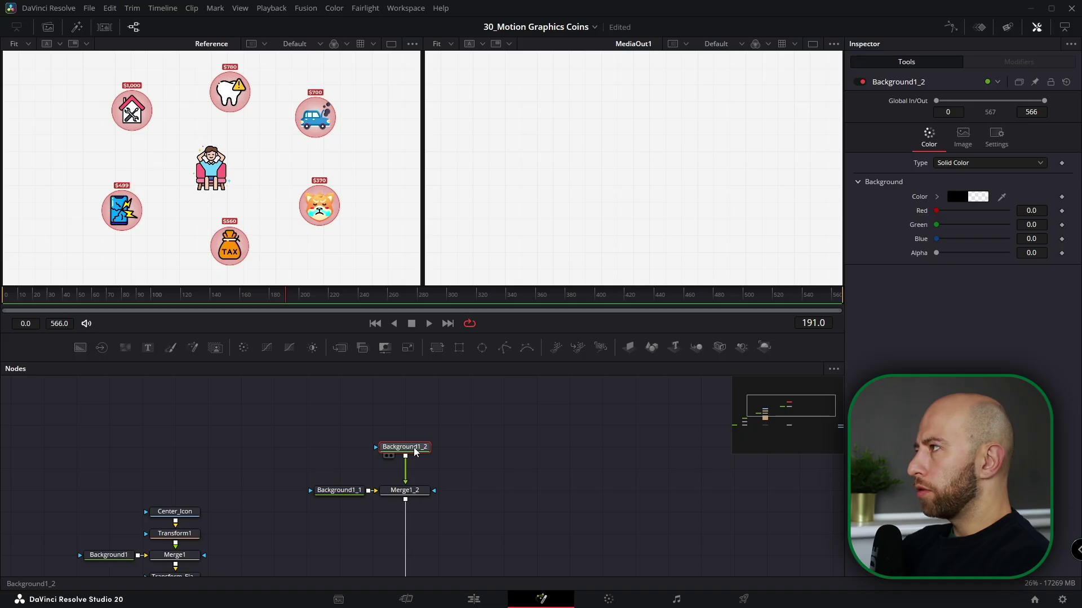
pyautogui.moveTo(936, 252); pyautogui.dragTo(1009, 253)
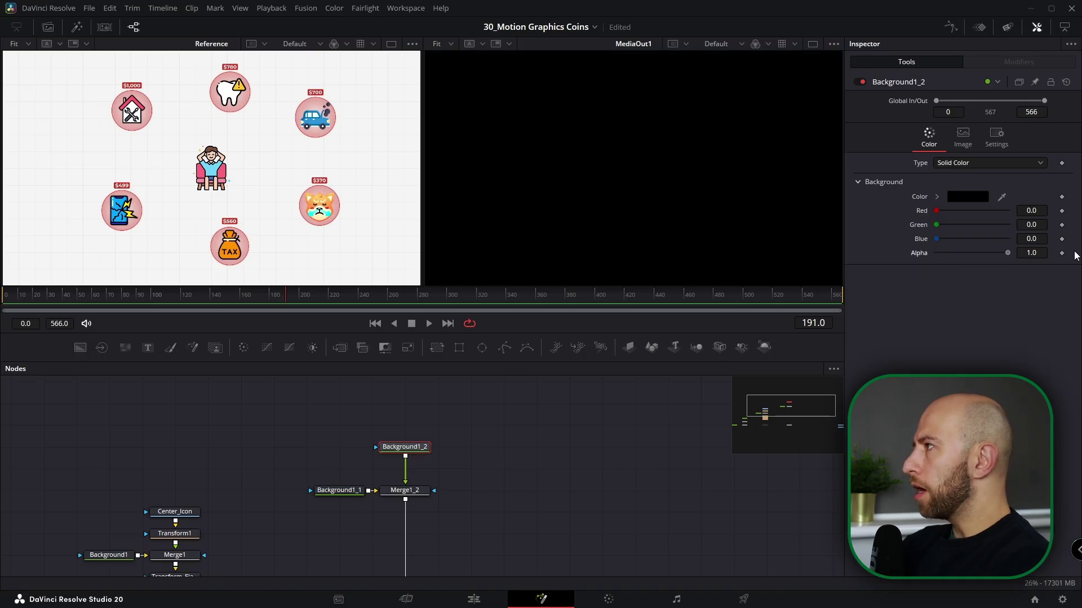
pyautogui.click(961, 198)
pyautogui.click(423, 258)
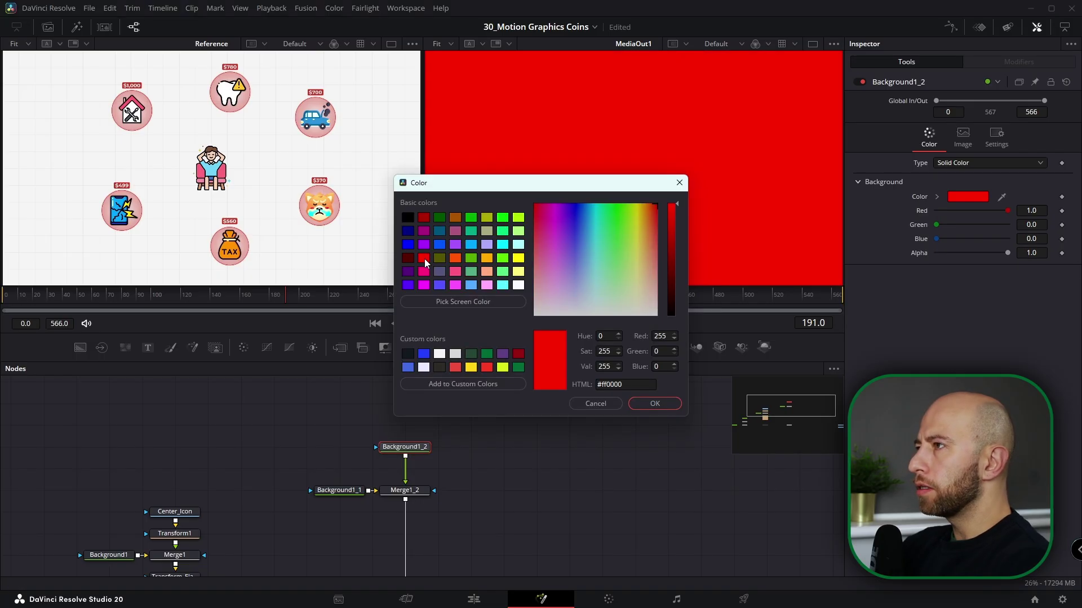
pyautogui.click(654, 403)
# Rename the red background node to BG_Red and mask it with an Ellipse
pyautogui.press('F2')
pyautogui.write('BG_Red')
pyautogui.press('Return')
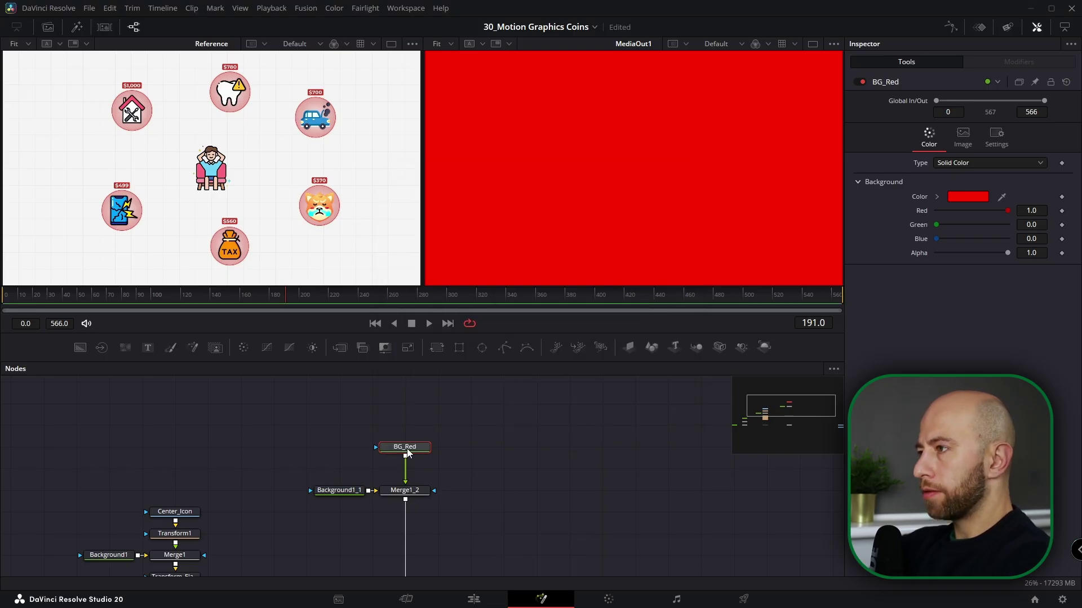
pyautogui.click(483, 346)
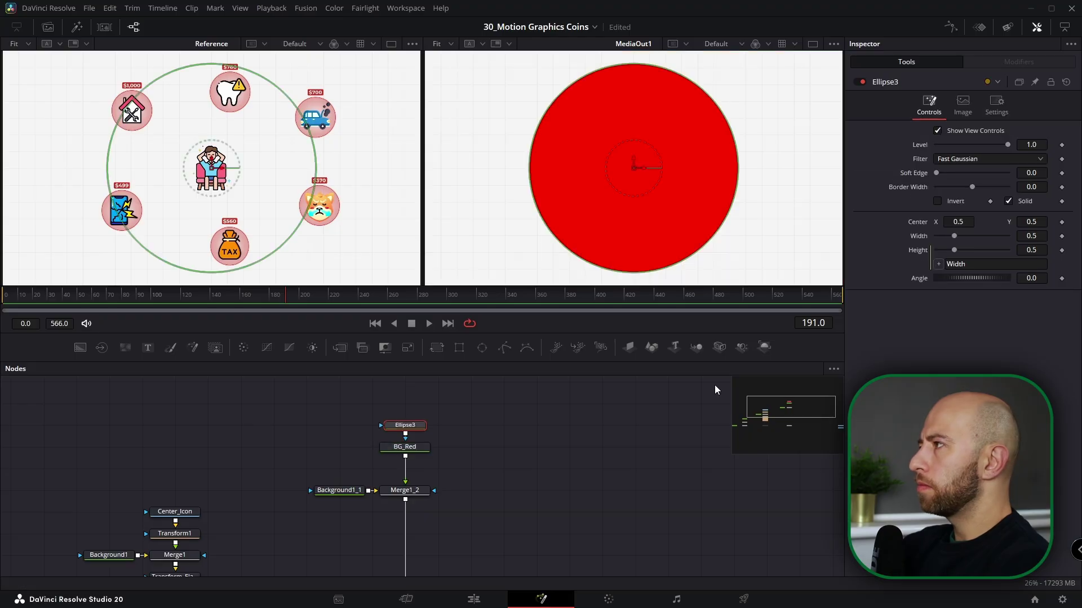
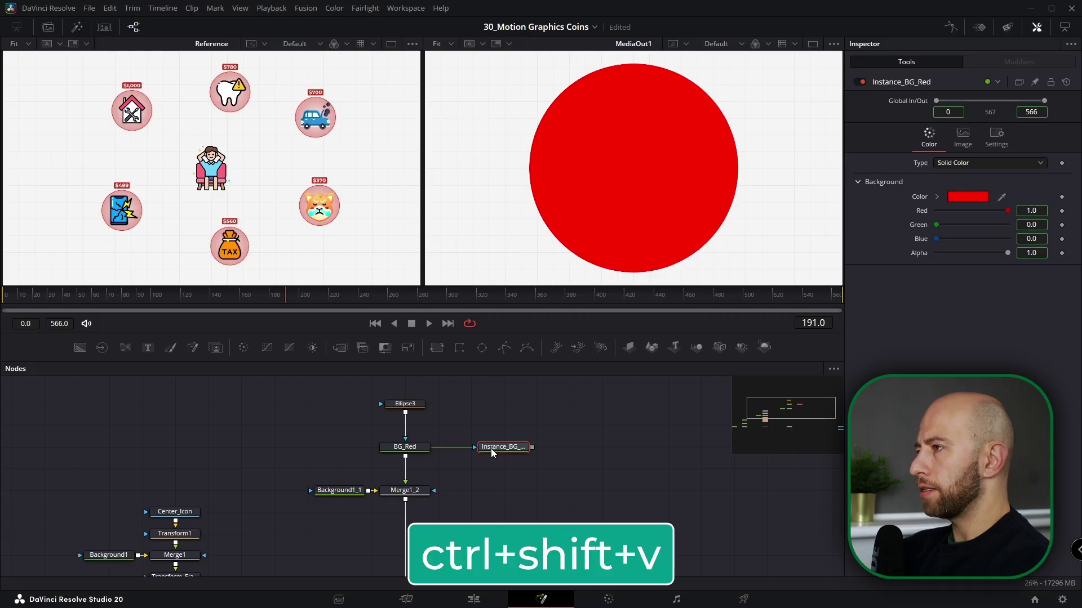
# Merge the instanced red background over Merge1_2 and mask it with a pasted instance of Ellipse3
pyautogui.moveTo(532, 447); pyautogui.dragTo(403, 497)
pyautogui.click(501, 447)
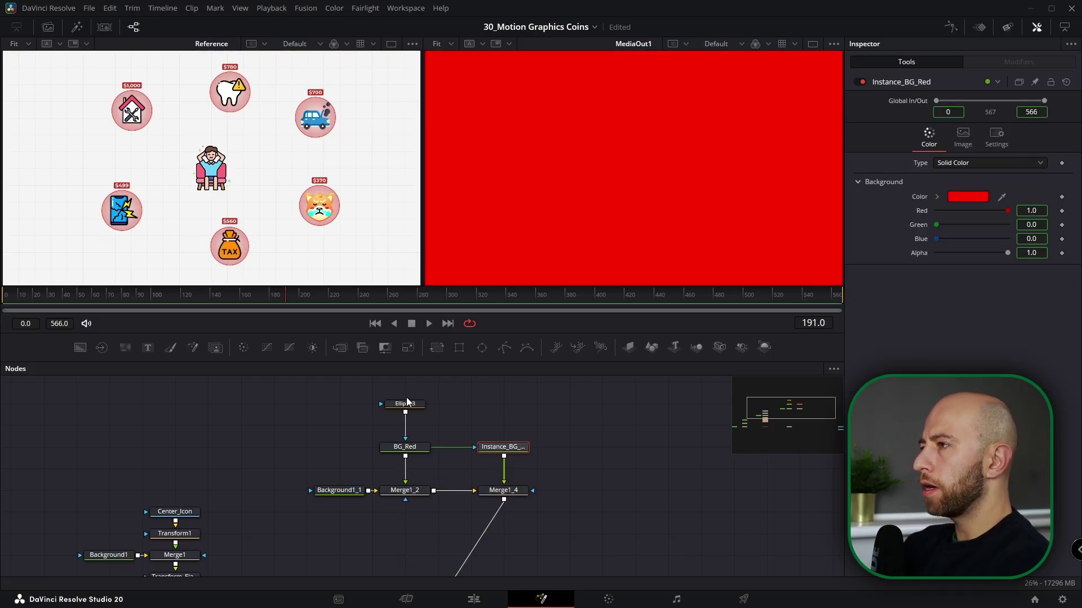
pyautogui.click(421, 405)
pyautogui.hotkey('ctrl', 'c')
pyautogui.click(498, 401)
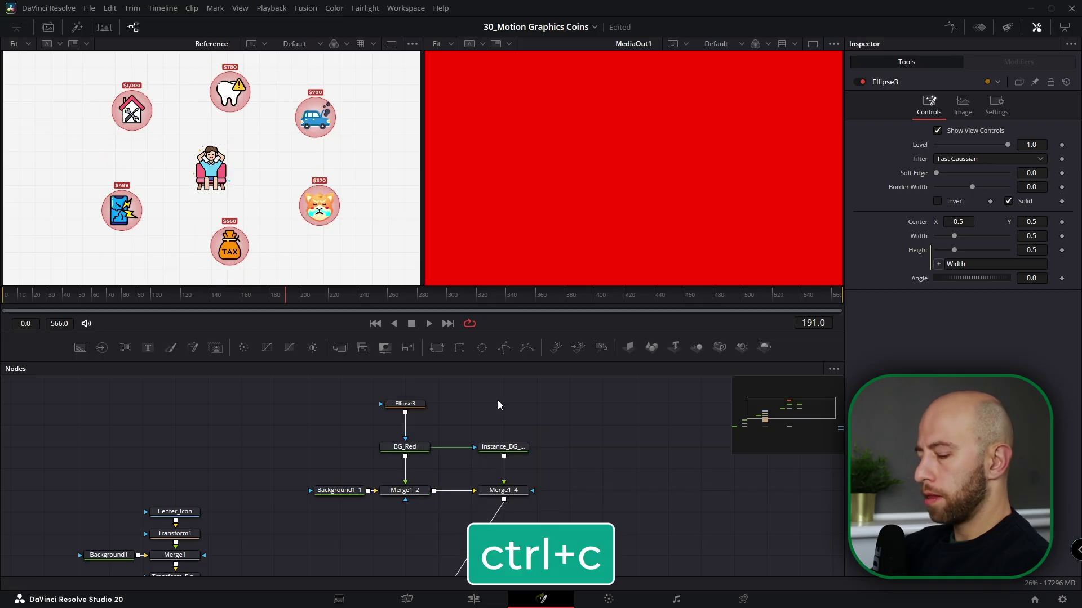
pyautogui.hotkey('ctrl', 'shift', 'v')
pyautogui.moveTo(529, 405); pyautogui.dragTo(488, 452)
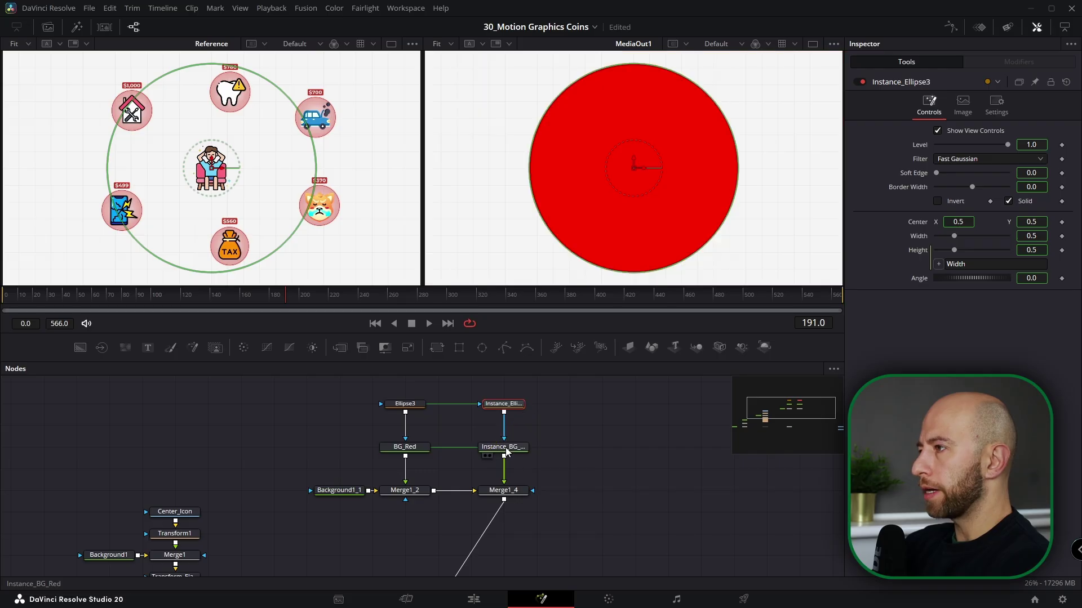
pyautogui.click(503, 446)
# Deinstance the Level, Solid, Border Width and Soft Edge parameters of Instance_Ellipse3
pyautogui.click(505, 405)
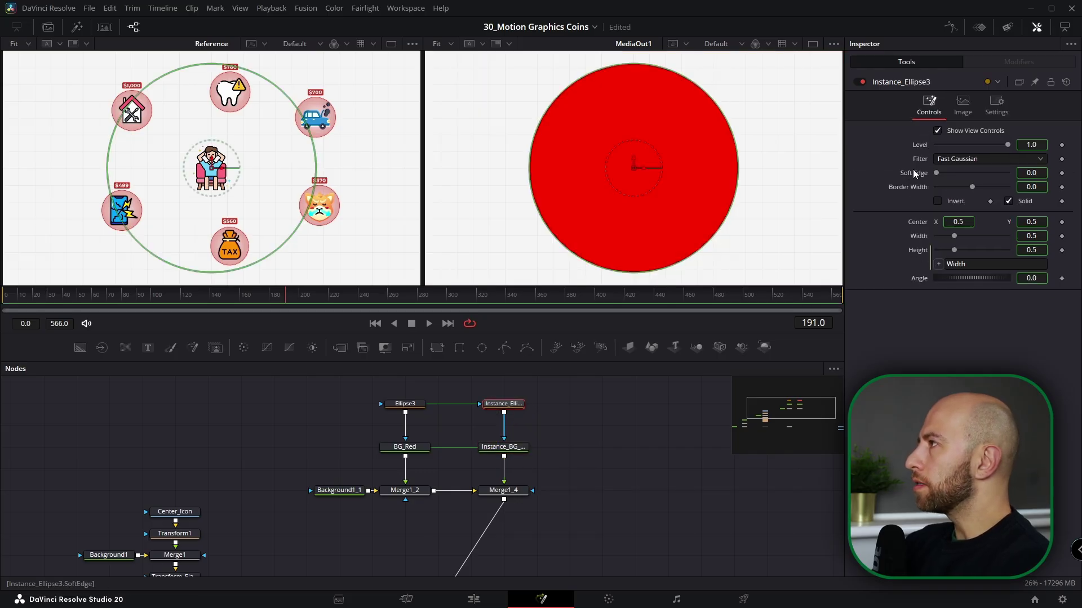
pyautogui.rightClick(919, 144)
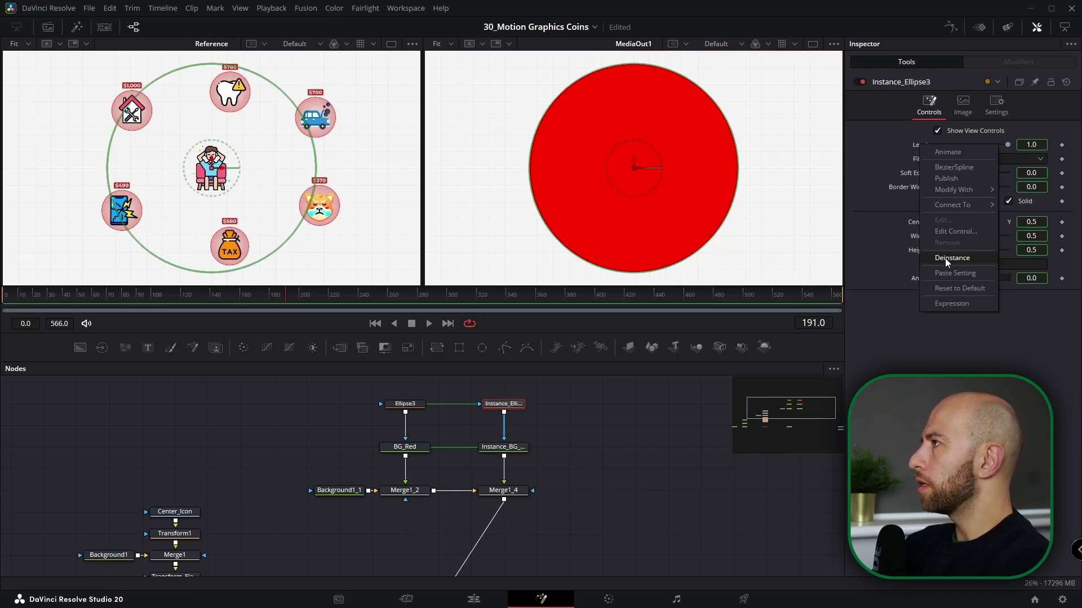
pyautogui.click(944, 258)
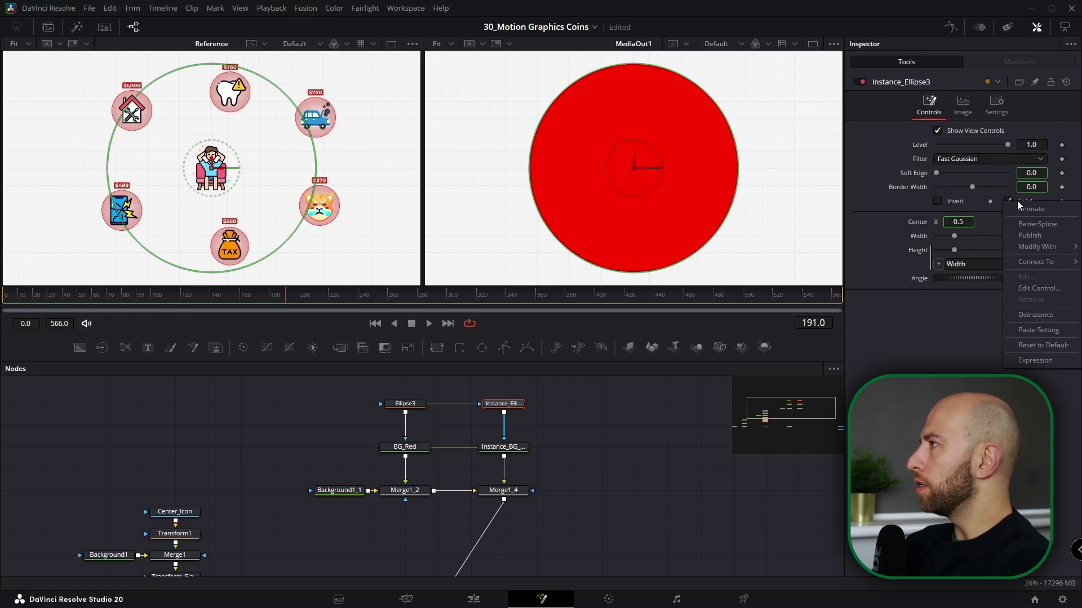
pyautogui.rightClick(911, 187)
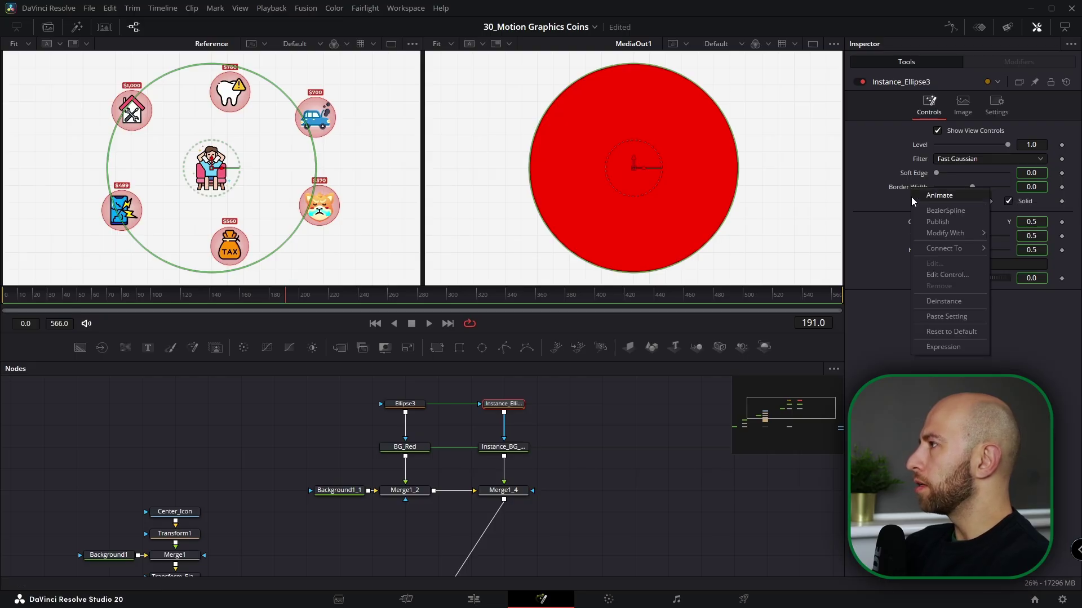
pyautogui.rightClick(918, 173)
pyautogui.click(951, 286)
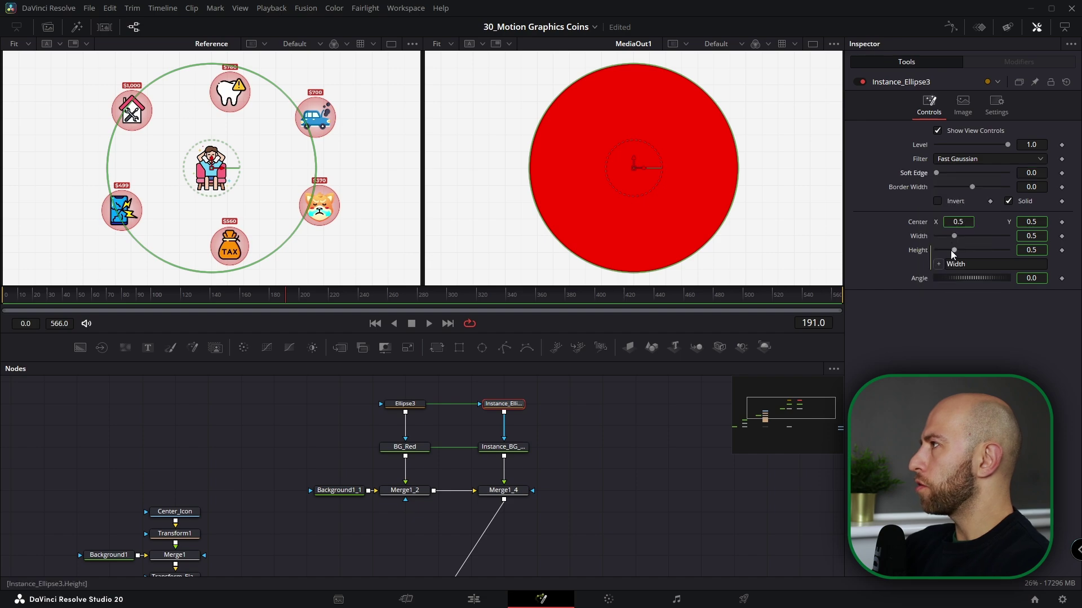
# Set the Level of the original Ellipse3 mask to 0.2
pyautogui.click(406, 405)
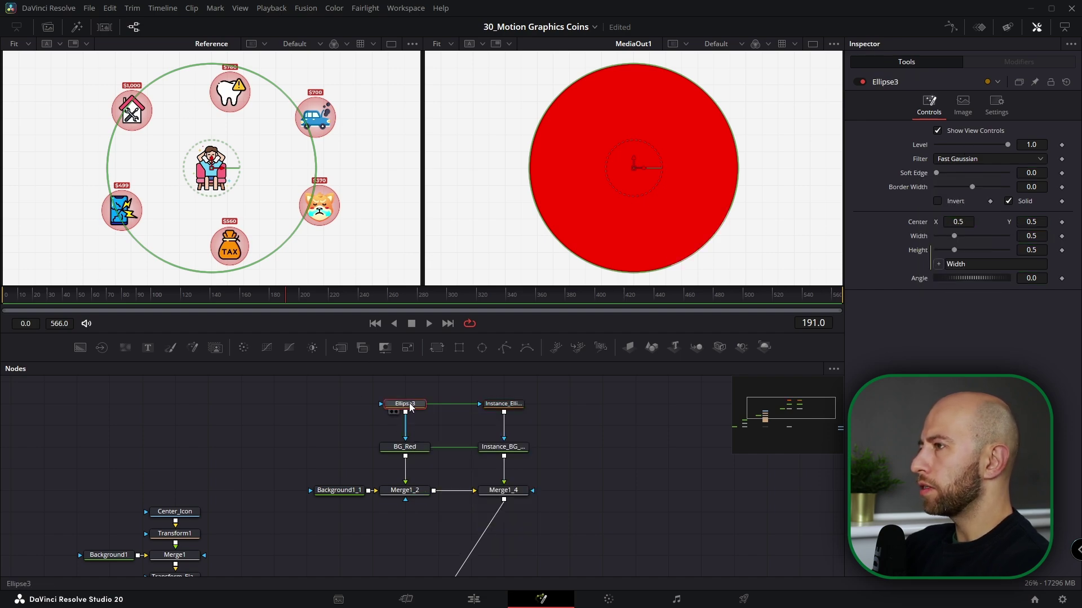
pyautogui.click(1044, 144)
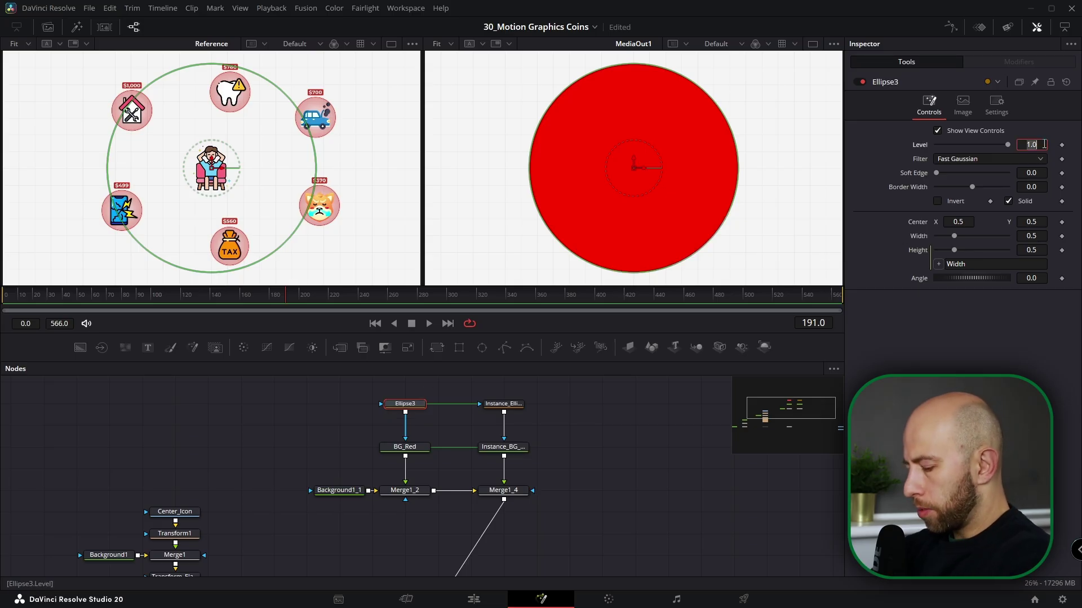
pyautogui.write('0.2')
pyautogui.press('Tab')
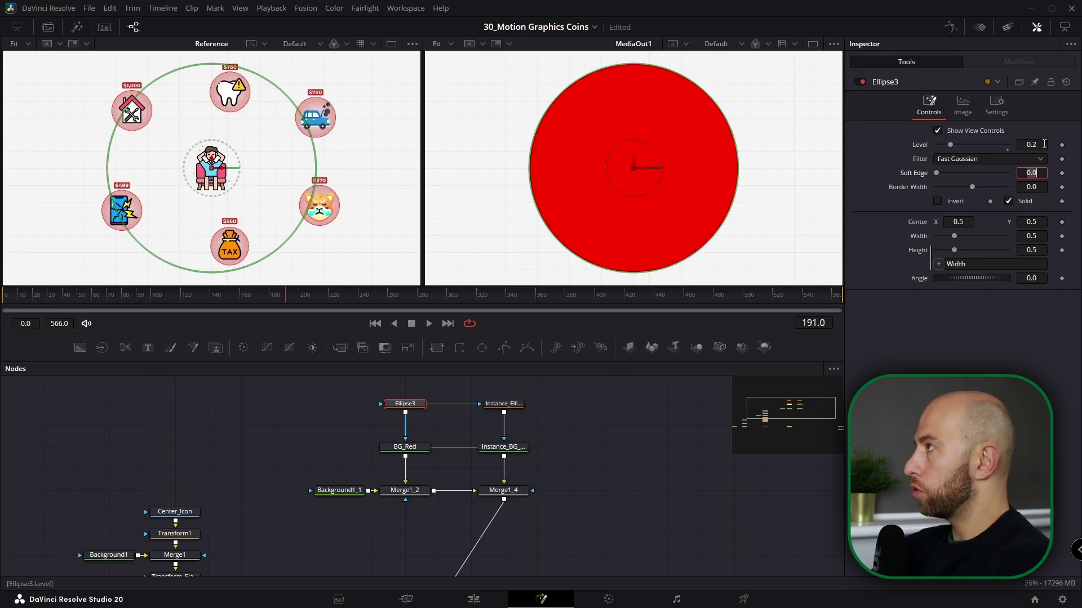
# Make Instance_Ellipse3 a thin outline by turning off Solid and setting Border Width to 0.0025, with its view controls hidden
pyautogui.click(504, 407)
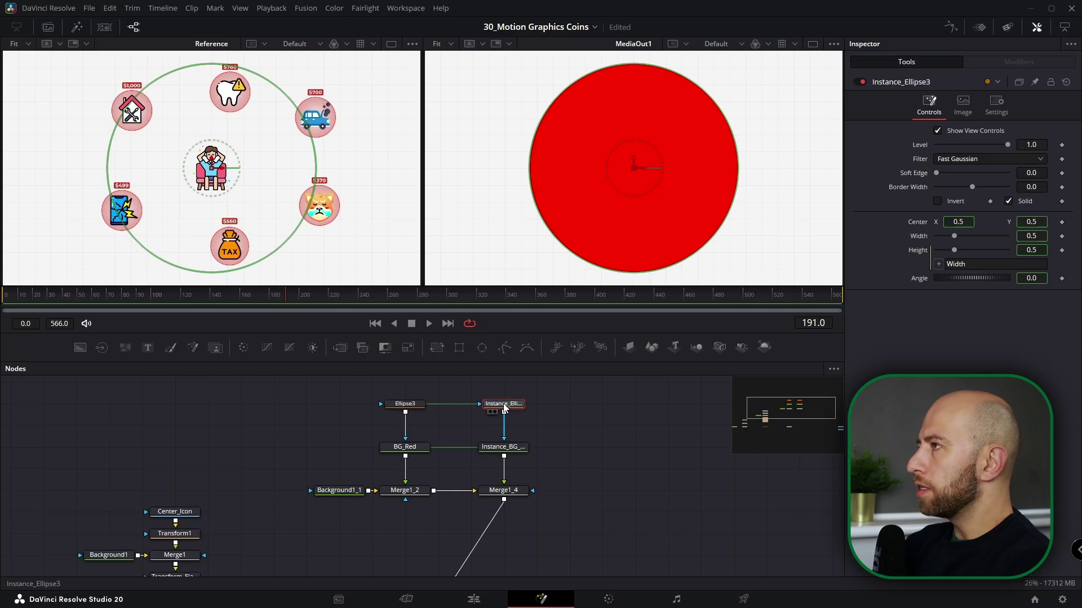
pyautogui.click(1009, 201)
pyautogui.click(1033, 188)
pyautogui.write('013')
pyautogui.press('Return')
pyautogui.click(938, 131)
pyautogui.moveTo(1038, 188); pyautogui.dragTo(1040, 188)
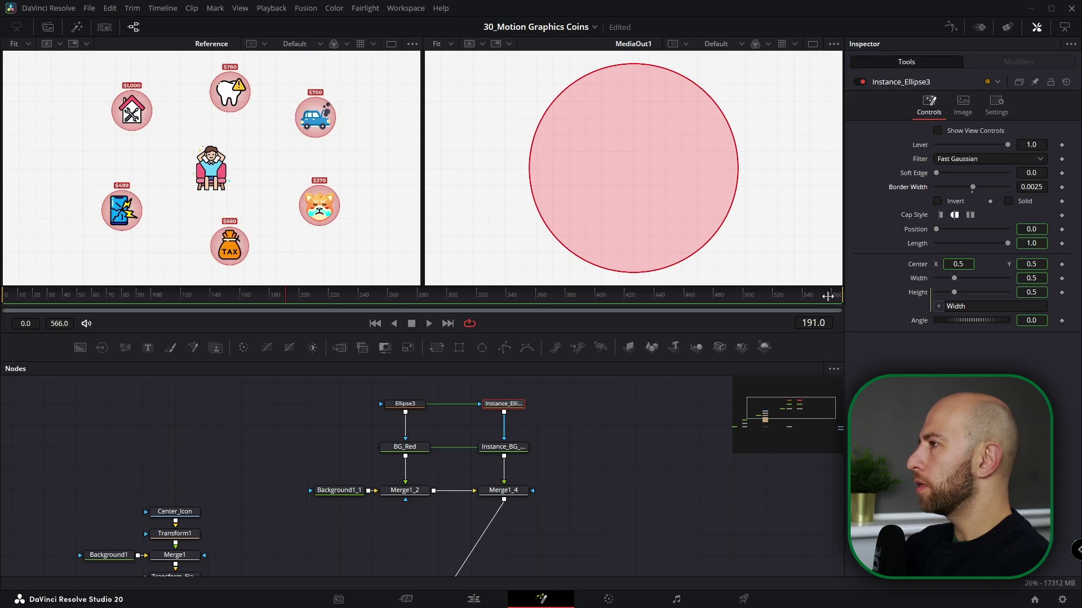
# Set the Soft Edge of Ellipse3 to 0.2 and its Border Width to 0.4
pyautogui.click(405, 403)
pyautogui.moveTo(935, 173); pyautogui.dragTo(1007, 187)
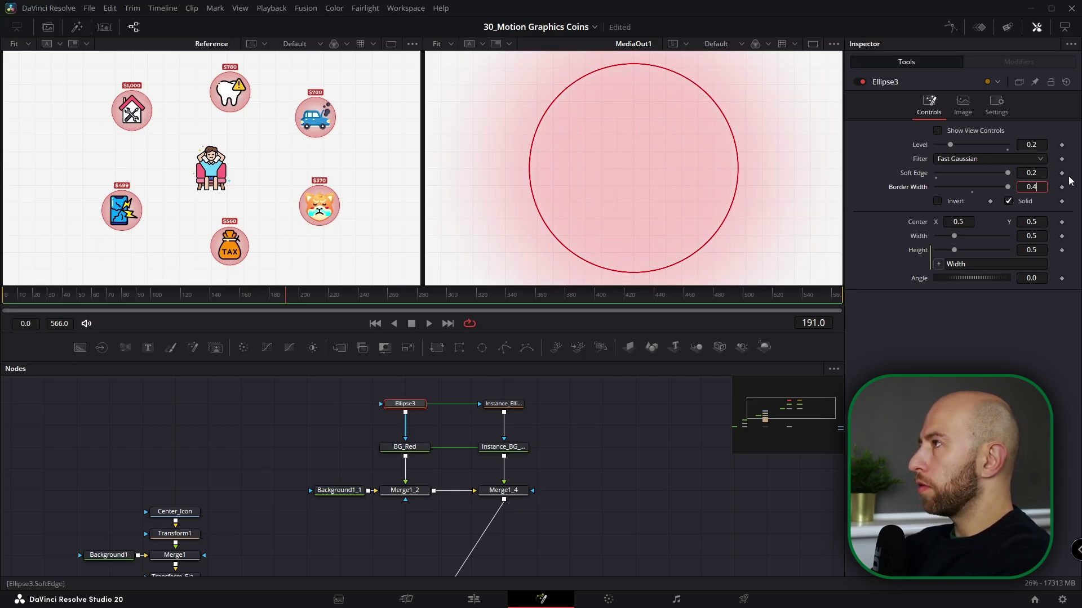
pyautogui.press('Return')
pyautogui.click(507, 404)
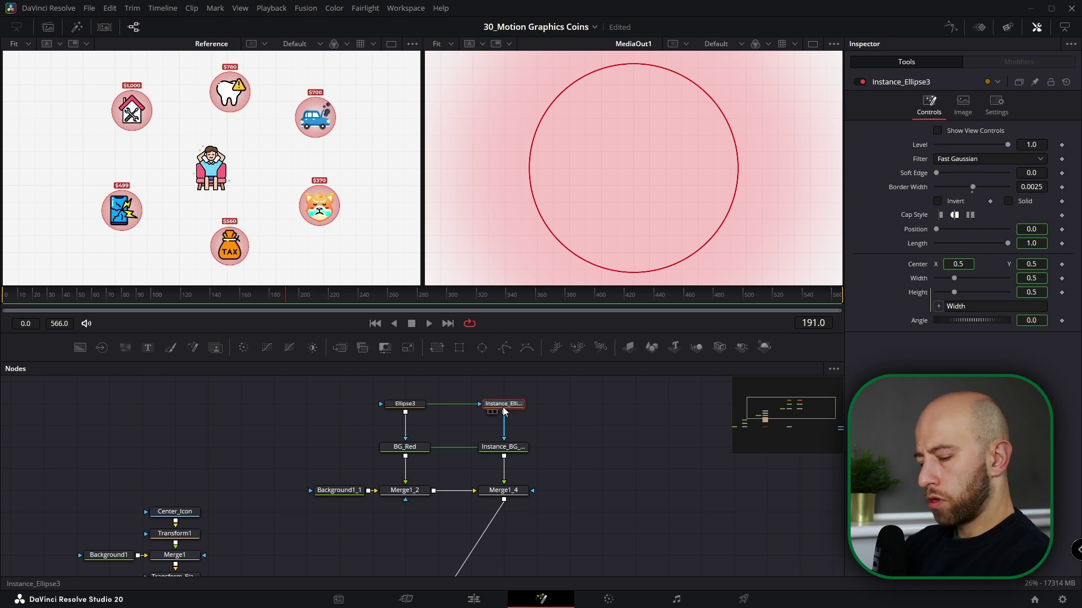
# Paste an instance of the outline mask Instance_Ellipse3 into the empty space below Merge1_2
pyautogui.hotkey('ctrl', 'c')
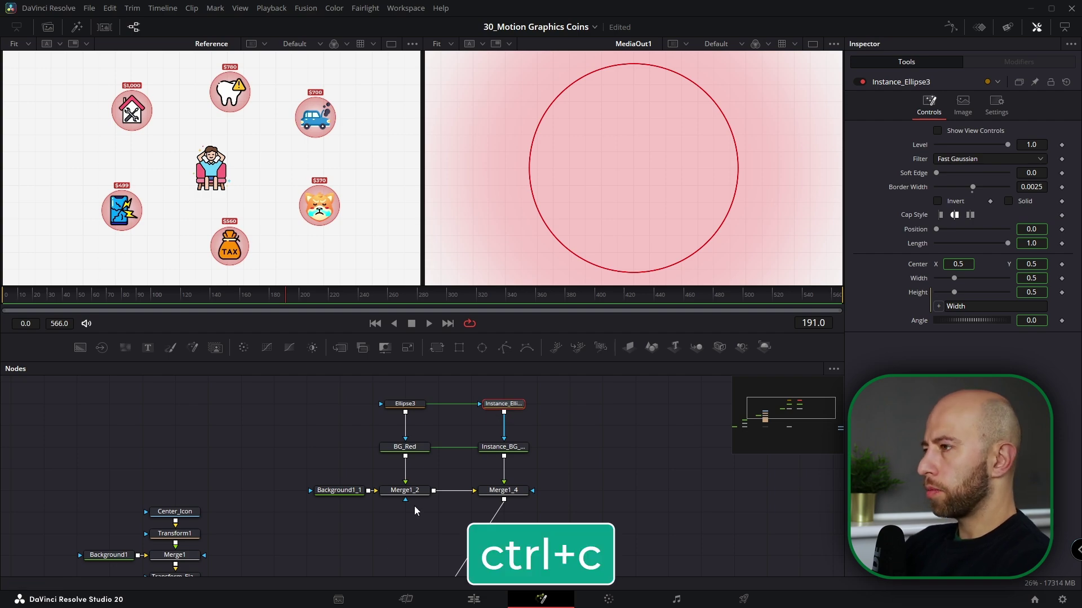
pyautogui.click(407, 527)
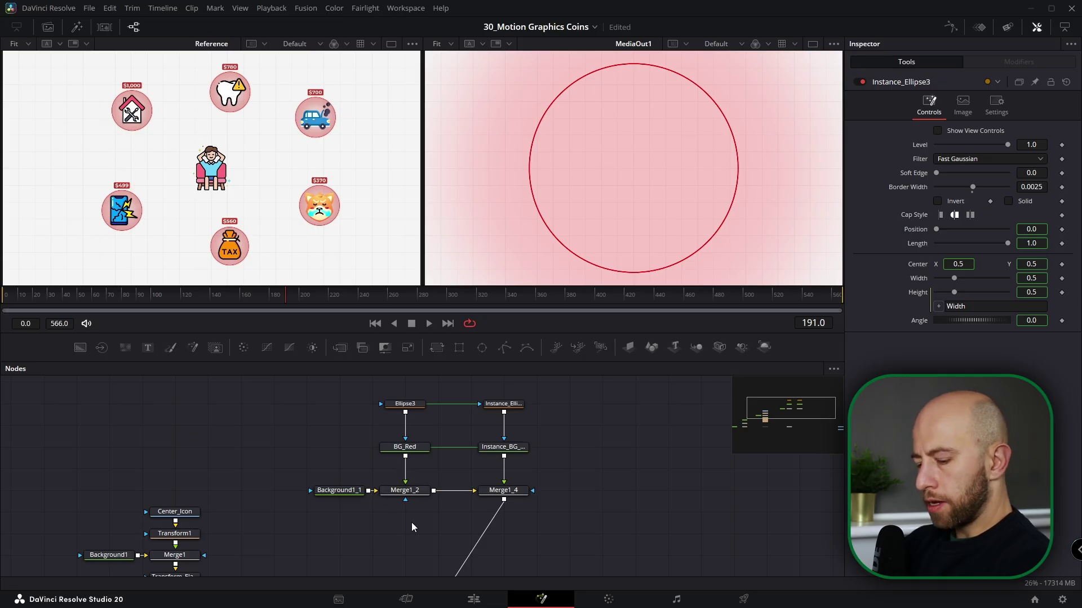
pyautogui.hotkey('ctrl', 'shift', 'v')
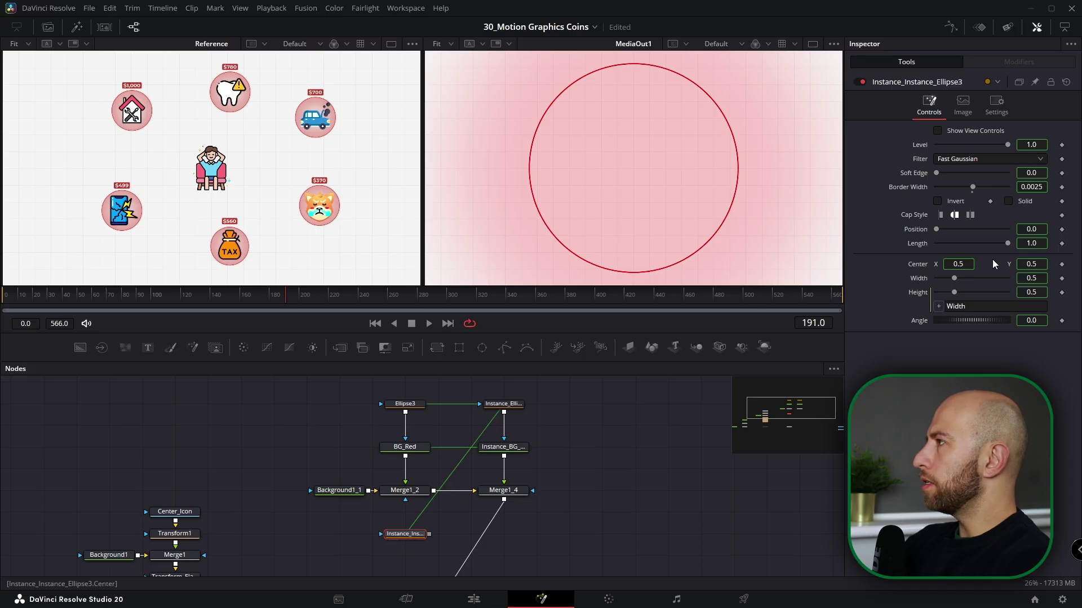
# Deinstance Solid on Instance_Instance_Ellipse3, turn Solid on, and connect the node to Merge1_2 as its mask
pyautogui.rightClick(1021, 202)
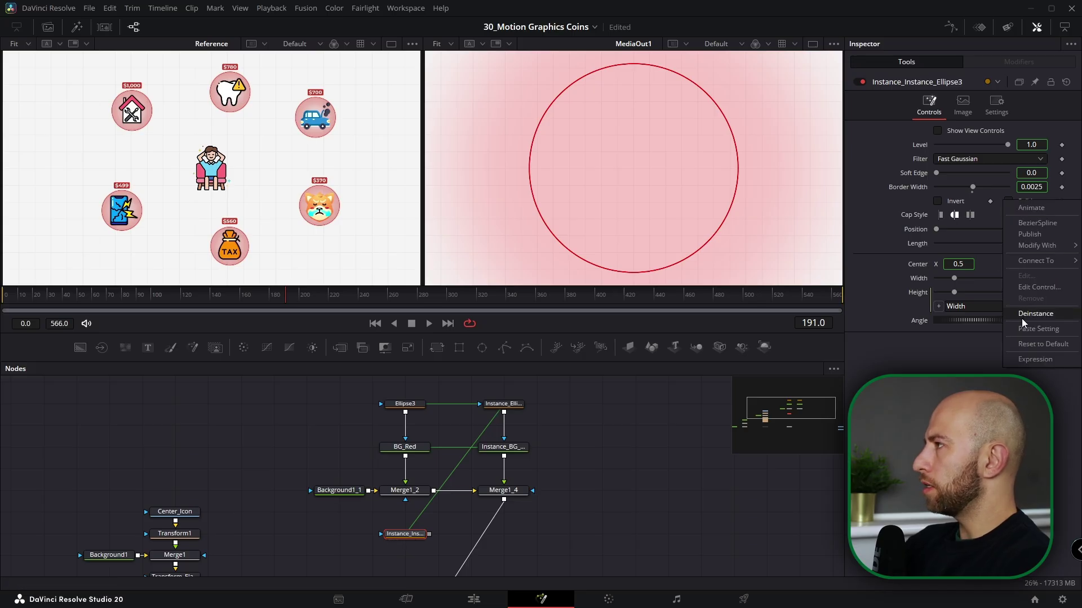
pyautogui.click(1024, 315)
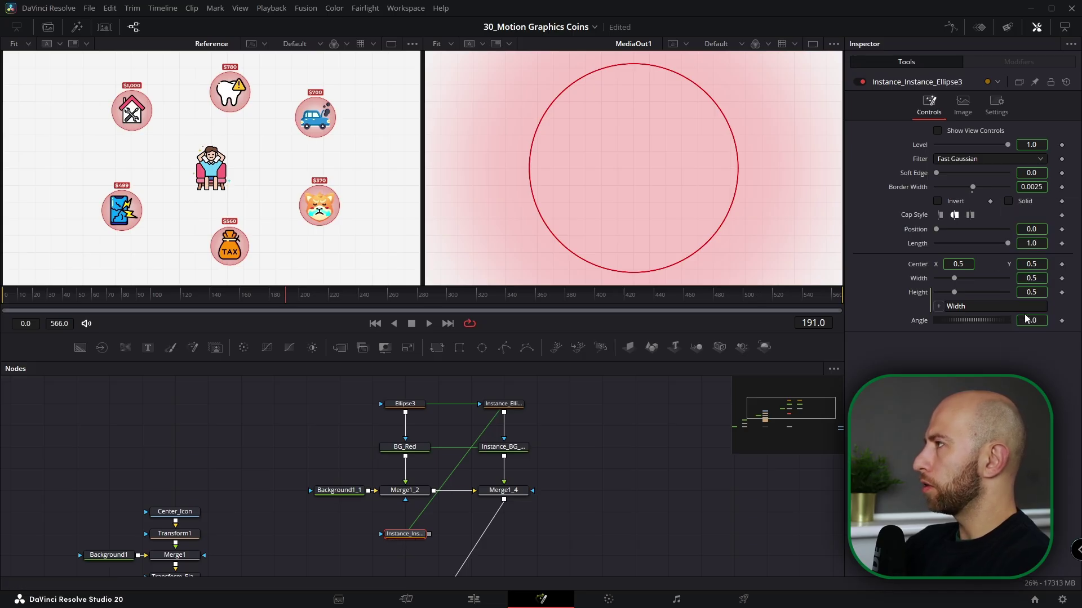
pyautogui.click(1008, 201)
pyautogui.moveTo(428, 534); pyautogui.dragTo(407, 496)
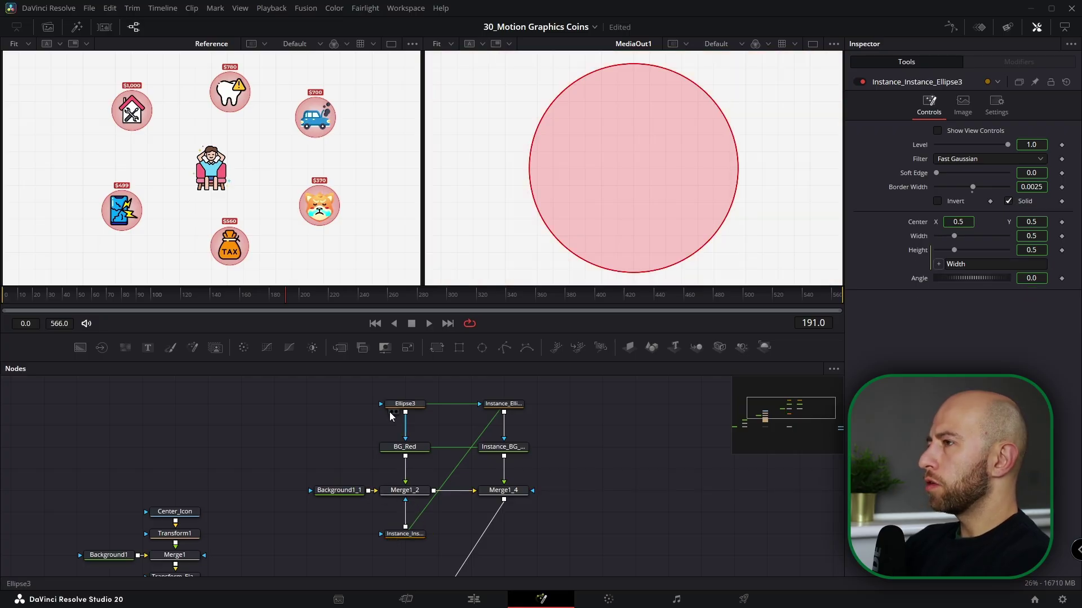
# Set the Width of Instance_Instance_Ellipse3 to 0.467 so that the linked ellipses shrink together
pyautogui.click(406, 406)
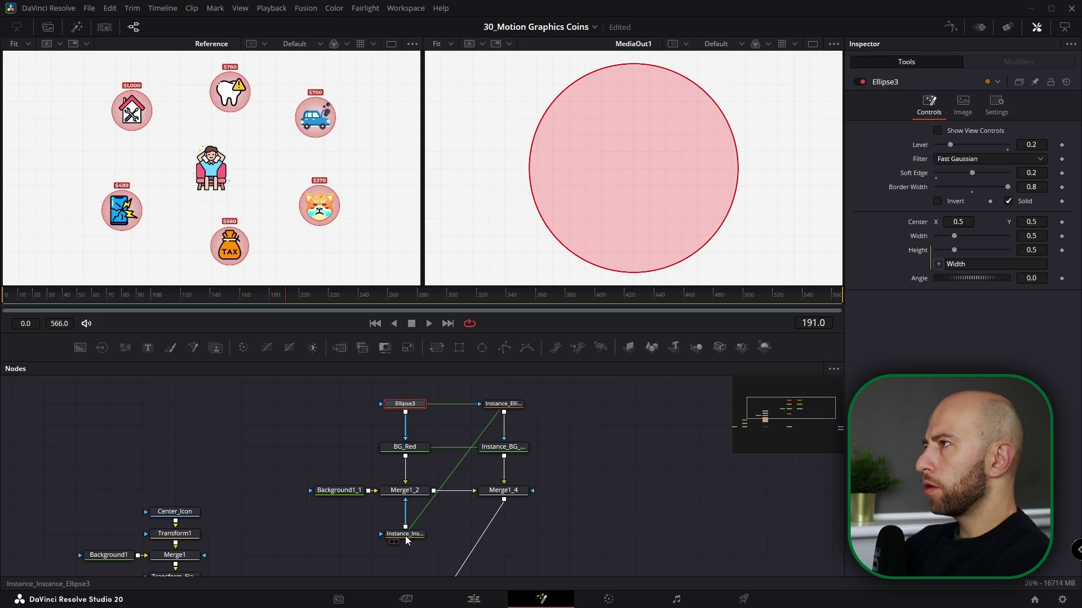
pyautogui.click(405, 534)
pyautogui.moveTo(1037, 236); pyautogui.dragTo(839, 236)
pyautogui.moveTo(992, 236); pyautogui.dragTo(1074, 236)
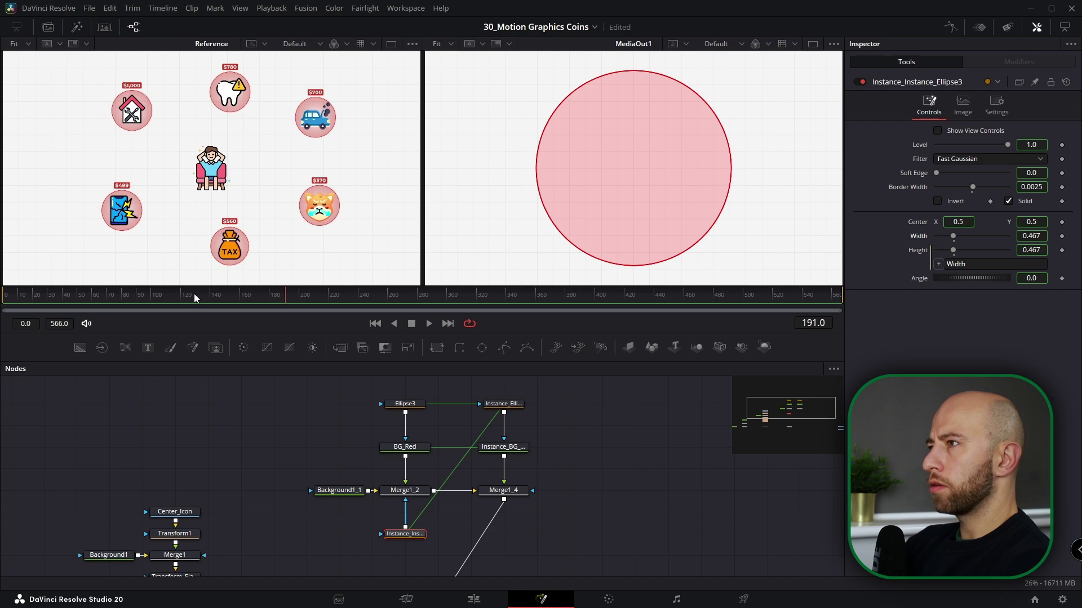
# Move the outline branch with Instance_Ellipse3, Instance_BG_Red and Merge1_4 further away from Merge1_2 to make room for another branch
pyautogui.rightClick(232, 325)
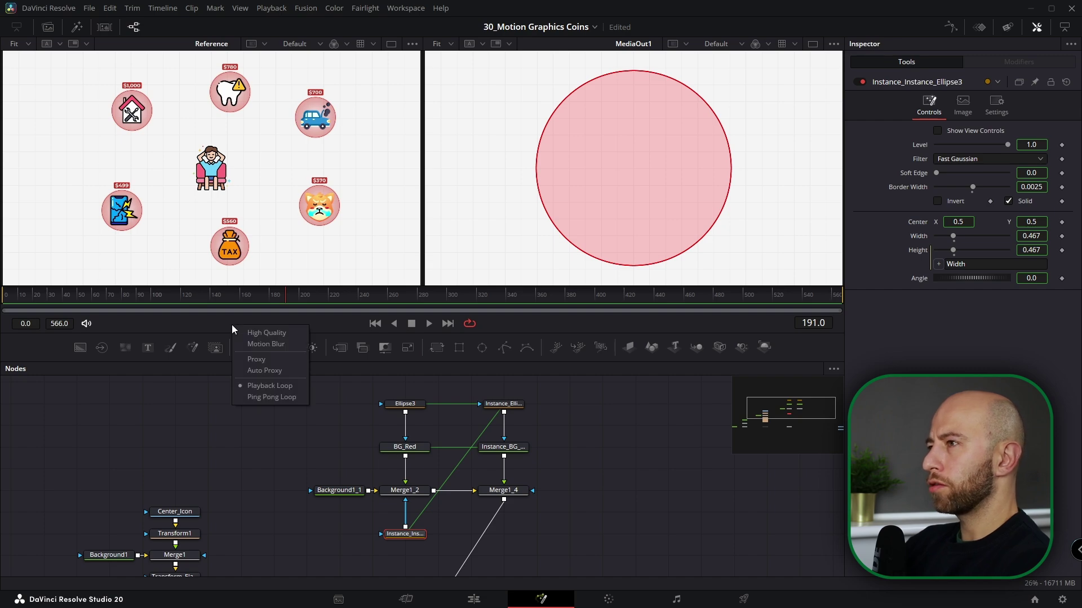
pyautogui.click(504, 404)
pyautogui.scroll(-3, 518, 462)
pyautogui.moveTo(549, 422); pyautogui.dragTo(594, 454)
pyautogui.moveTo(445, 438); pyautogui.dragTo(406, 437)
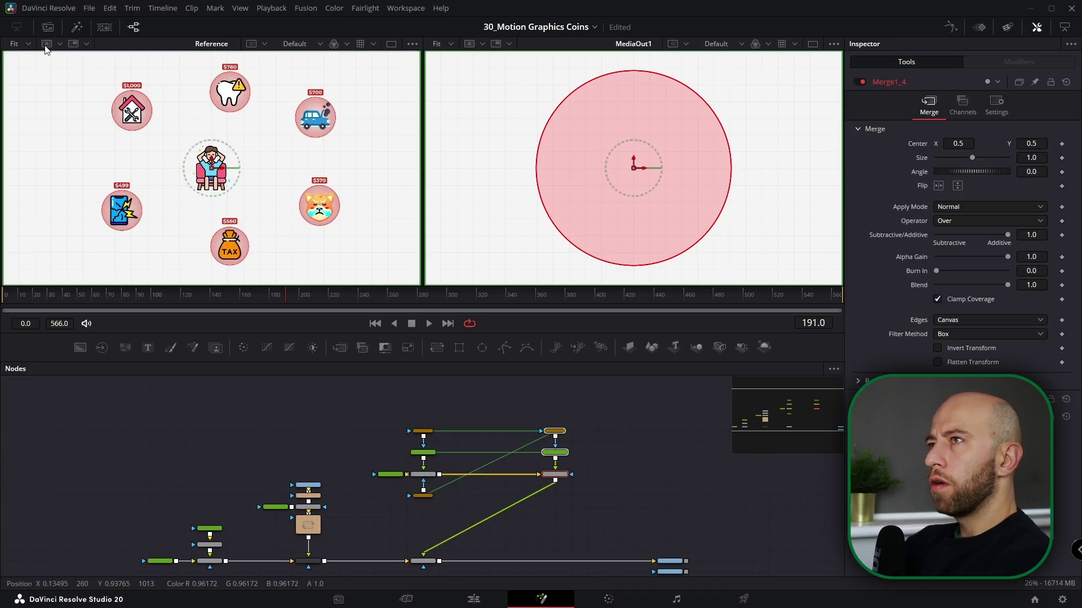
# Add tooth.png from the Icons bin, name its node Tooth, and merge it between Merge1_2 and Merge1_4
pyautogui.click(49, 28)
pyautogui.moveTo(127, 160); pyautogui.dragTo(496, 434)
pyautogui.press('F2')
pyautogui.press('BackSpace')
pyautogui.write('Tooth')
pyautogui.press('Return')
pyautogui.moveTo(600, 441); pyautogui.dragTo(488, 551)
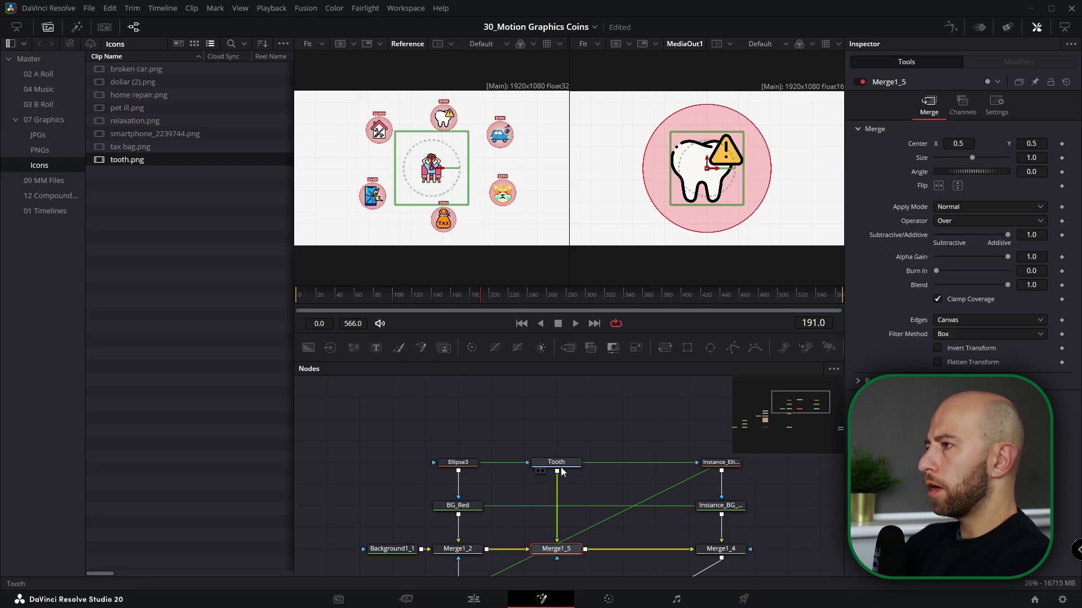
# Insert a Color Corrector directly after the Tooth node
pyautogui.click(560, 461)
pyautogui.hotkey('shift', 'space')
pyautogui.write('cc')
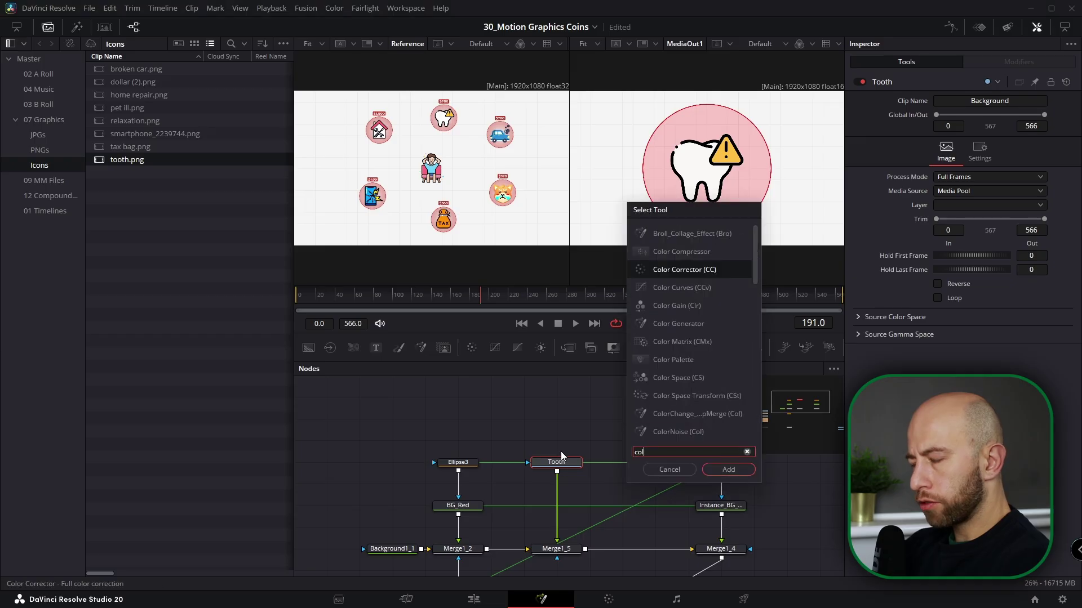
pyautogui.press('Return')
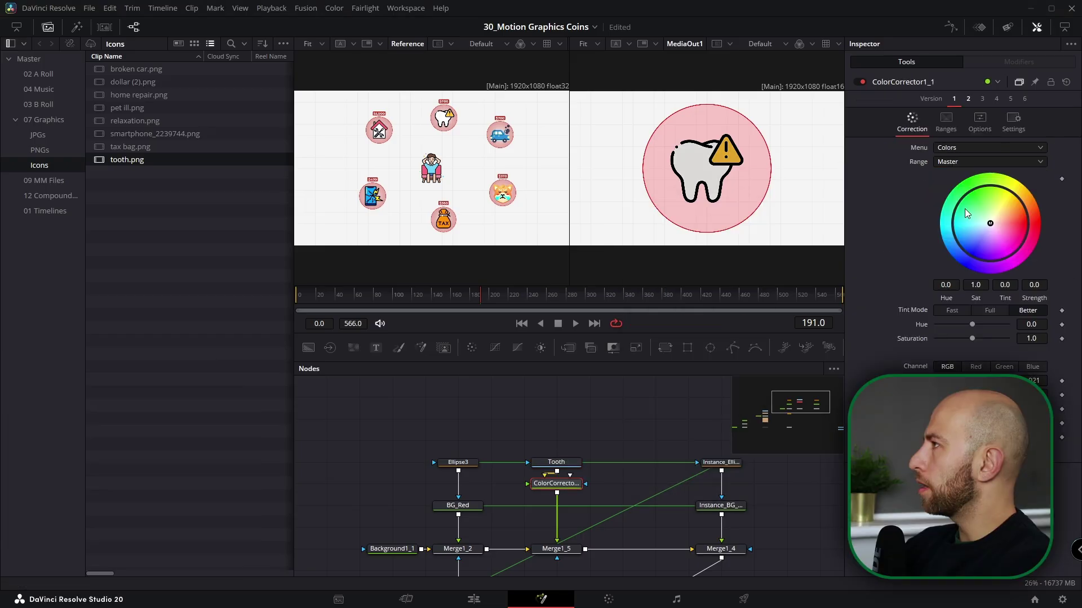
# Enable Pre-Divide / Post-Multiply on the tooth's Color Corrector and reset its Gain to the default
pyautogui.click(979, 120)
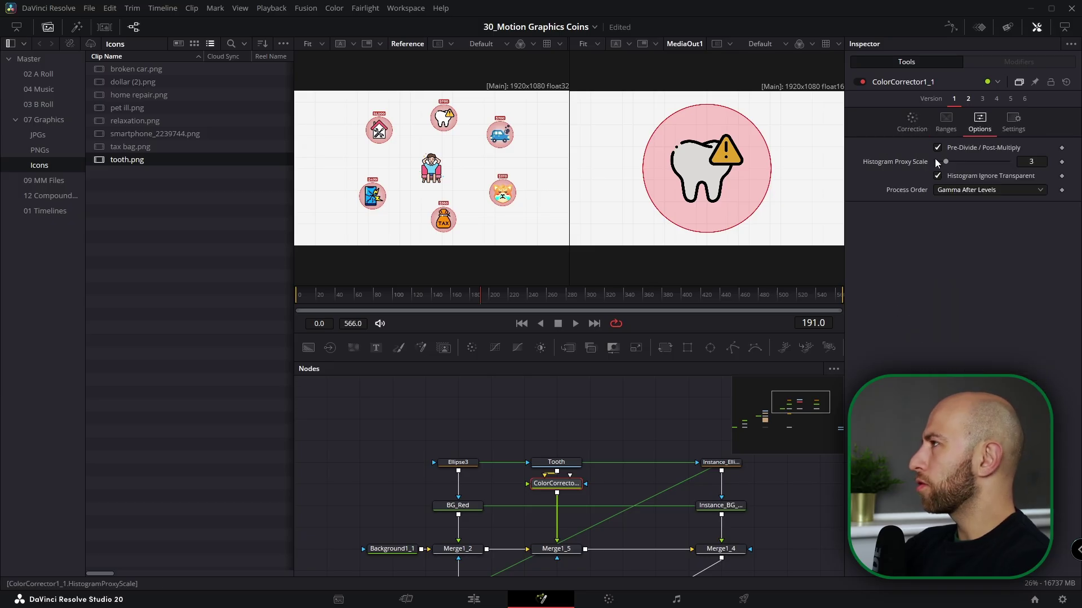
pyautogui.click(936, 148)
pyautogui.click(912, 120)
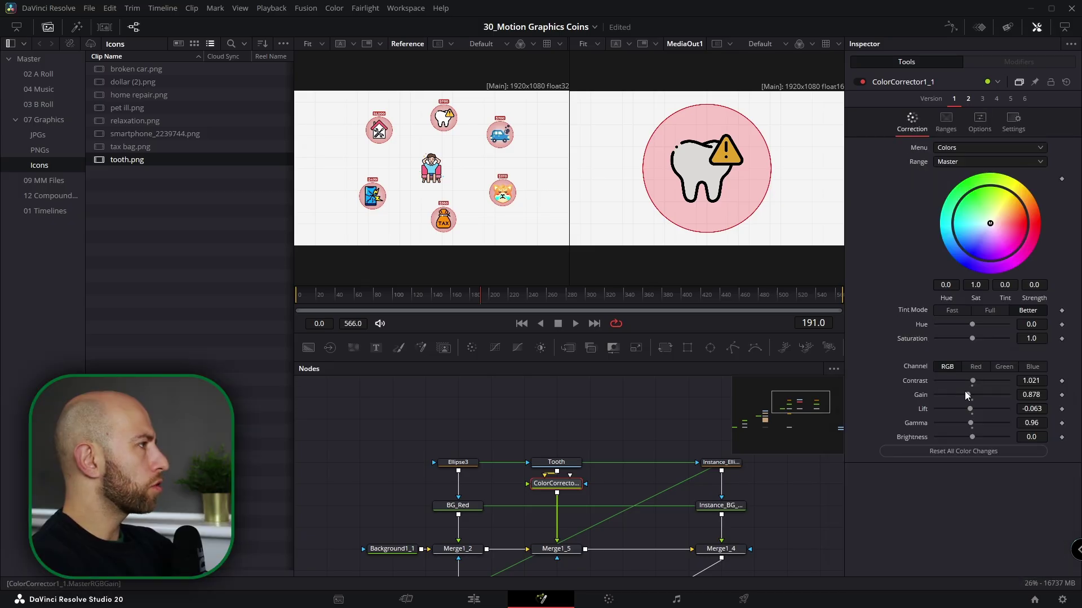
pyautogui.doubleClick(920, 396)
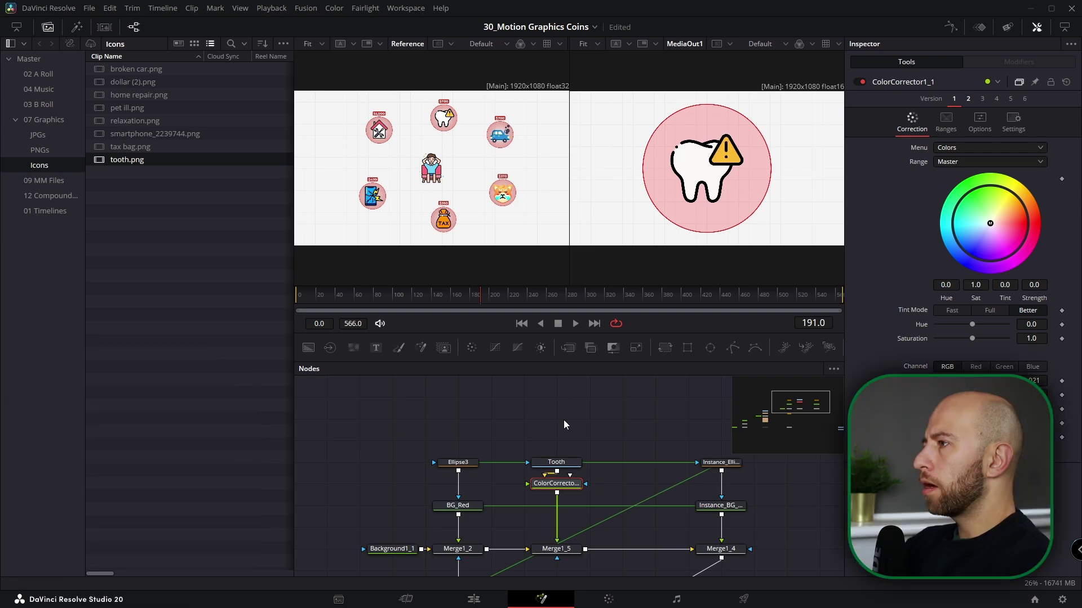
# Add a Transform after the tooth's Color Corrector and set its Size to 1.279
pyautogui.hotkey('shift', 'space')
pyautogui.write('color')
pyautogui.press('BackSpace')
pyautogui.press('BackSpace')
pyautogui.press('BackSpace')
pyautogui.press('BackSpace')
pyautogui.press('BackSpace')
pyautogui.write('transform')
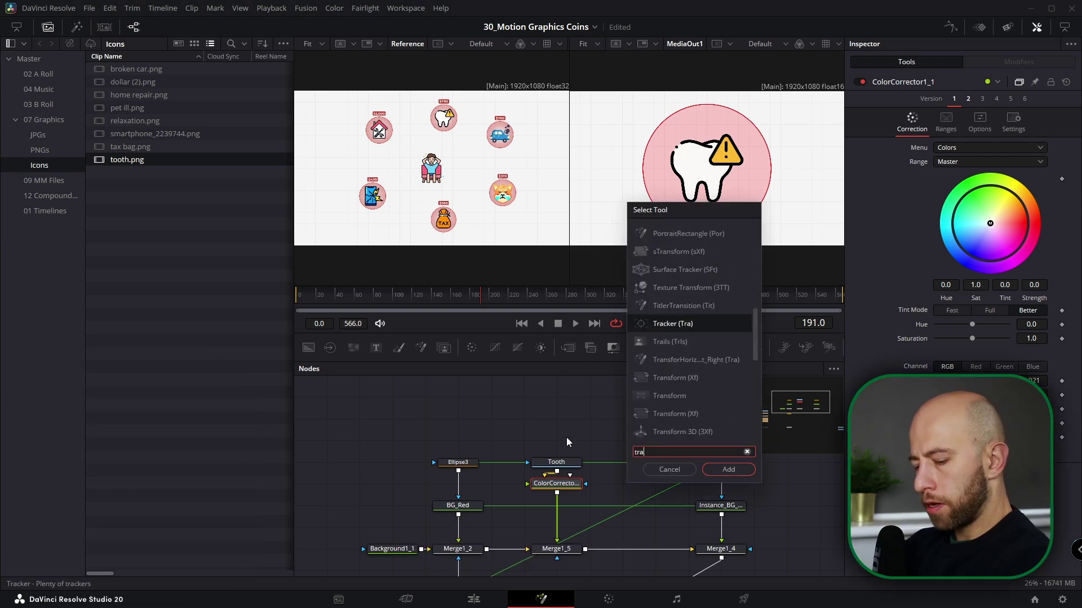
pyautogui.press('Return')
pyautogui.moveTo(1034, 186); pyautogui.dragTo(1053, 185)
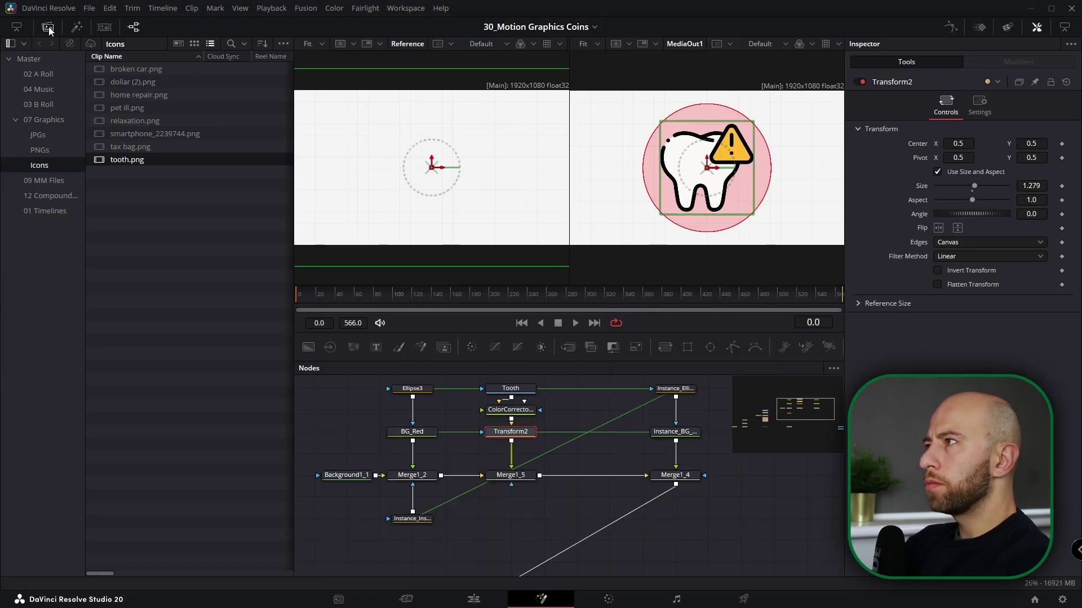
# Hide the media pool and connect Instance_Instance_Ellipse3 to Merge1_5 as a mask, keeping its link to Merge1_2
pyautogui.click(16, 26)
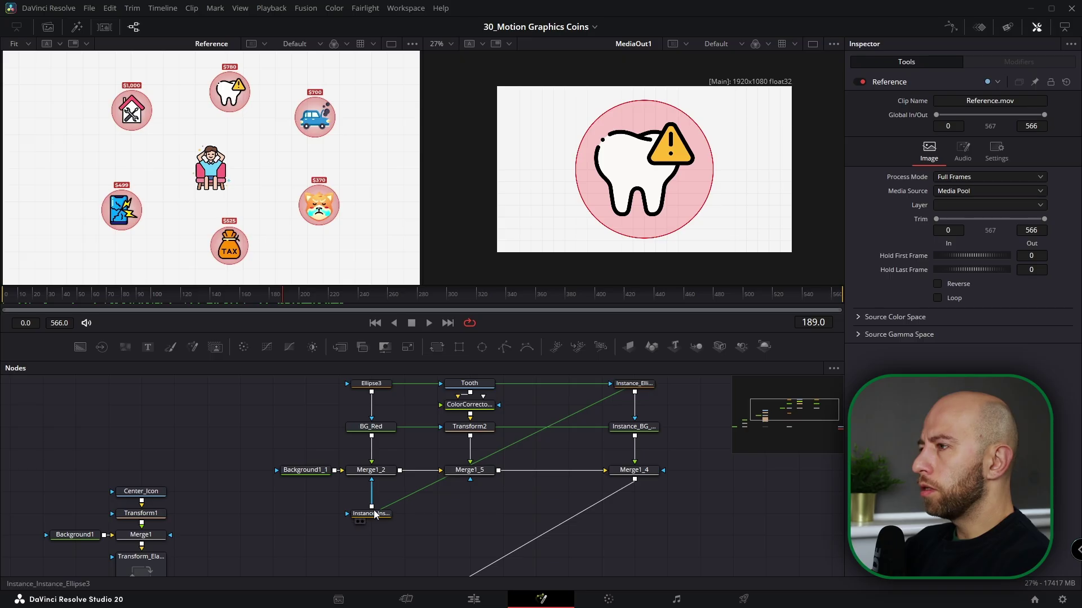
pyautogui.moveTo(372, 514)
pyautogui.mouseDown()
pyautogui.moveTo(437, 513)
pyautogui.moveTo(372, 513)
pyautogui.mouseUp()
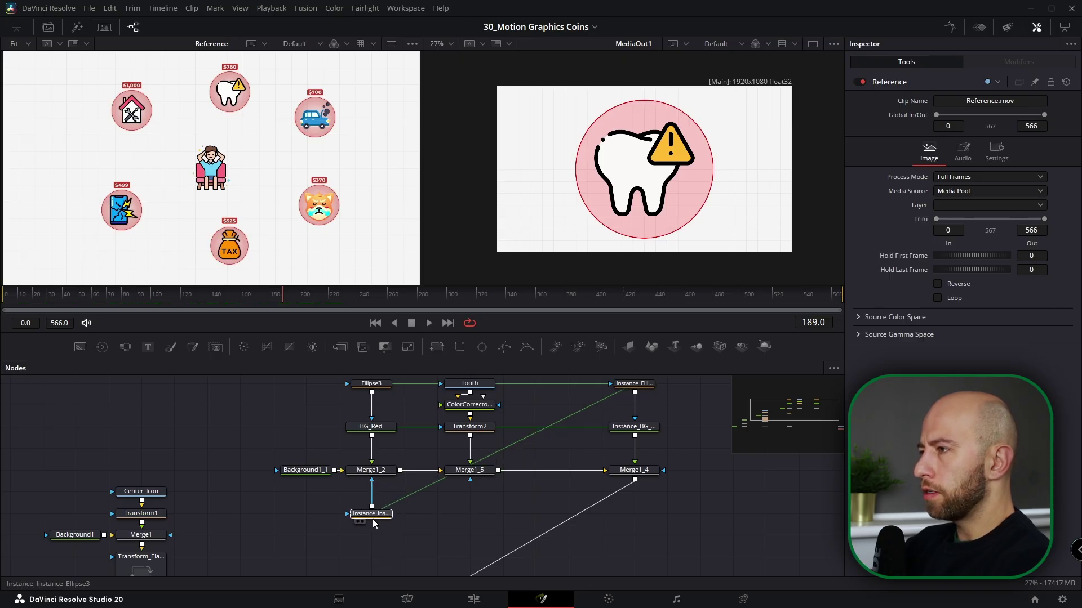
pyautogui.click(372, 512)
pyautogui.moveTo(372, 509); pyautogui.dragTo(473, 479)
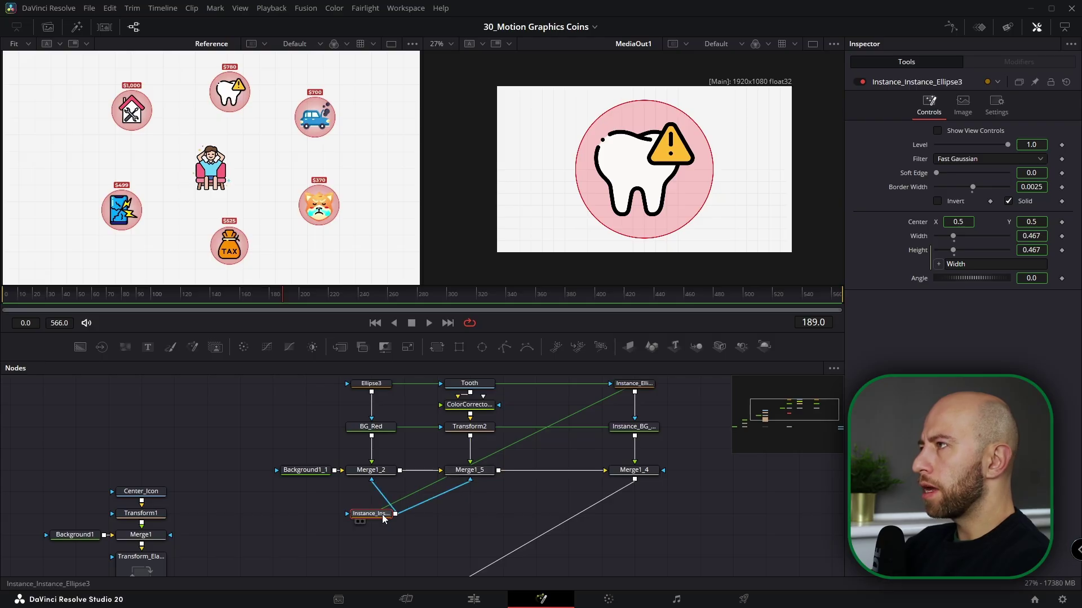
# Place the shared mask node Instance_Instance_Ellipse3 midway below Merge1_2 and Merge1_5
pyautogui.scroll(2, 382, 515)
pyautogui.moveTo(499, 414); pyautogui.dragTo(445, 560)
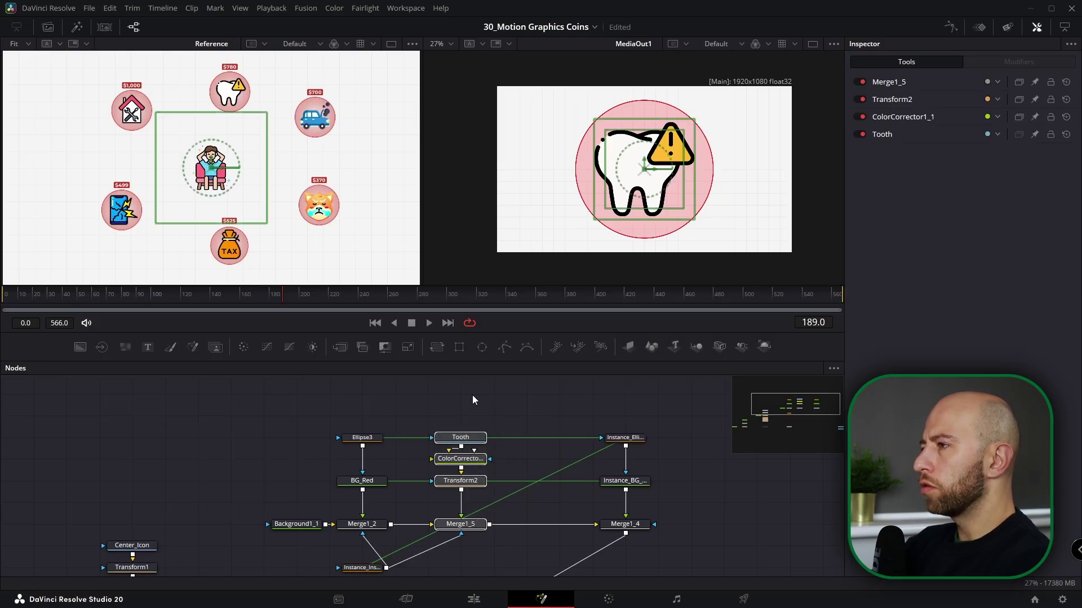
pyautogui.scroll(-1, 360, 546)
pyautogui.moveTo(361, 545); pyautogui.dragTo(397, 546)
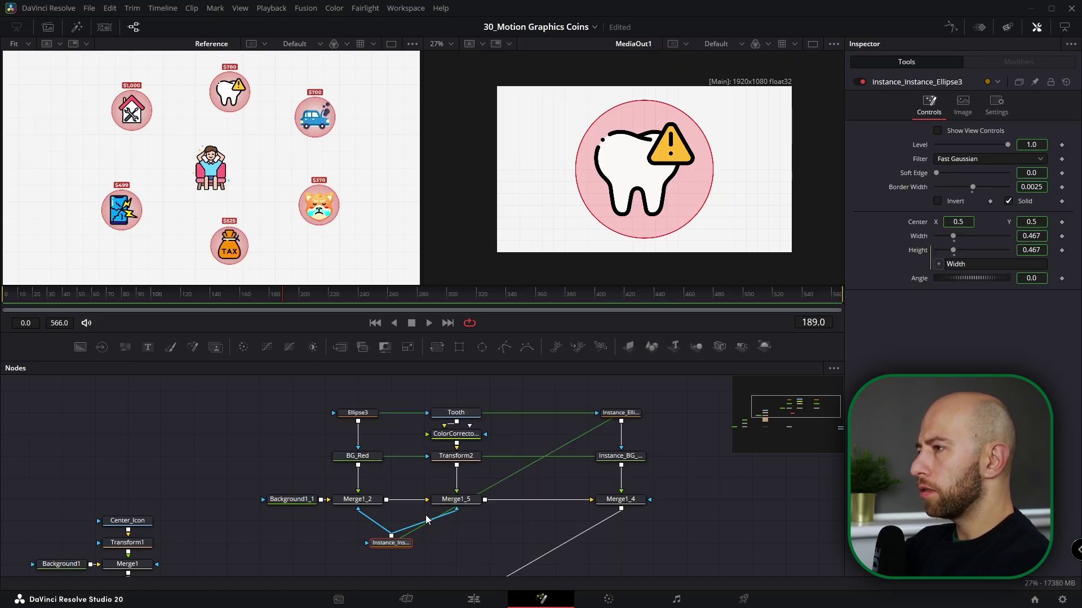
pyautogui.moveTo(391, 536); pyautogui.dragTo(457, 510)
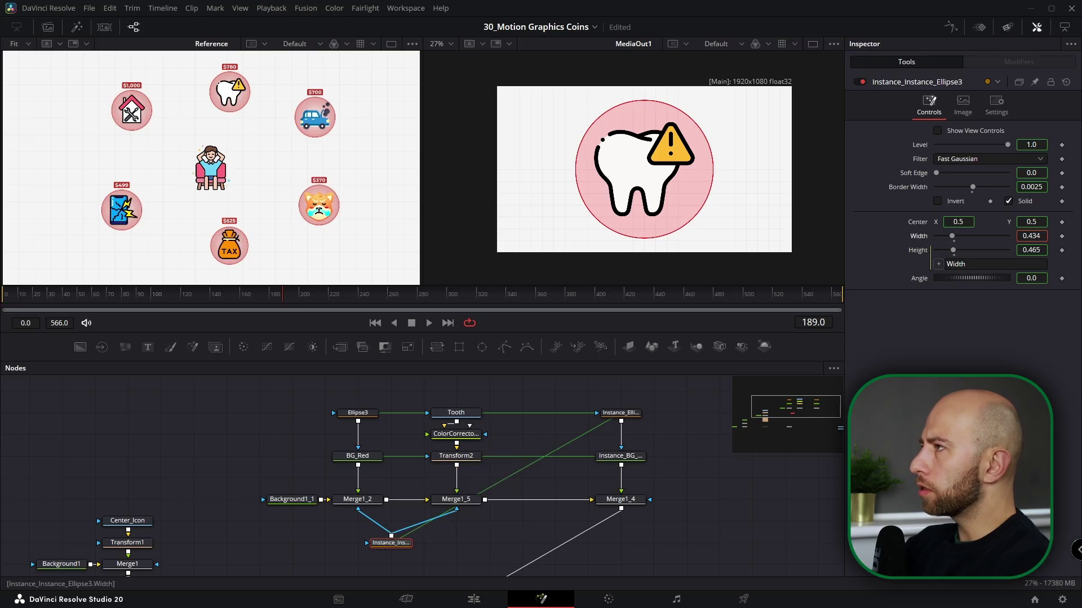
# Try shrinking the linked coin circles to a Width of 0.259 through Ellipse3 and undo the change
pyautogui.click(357, 414)
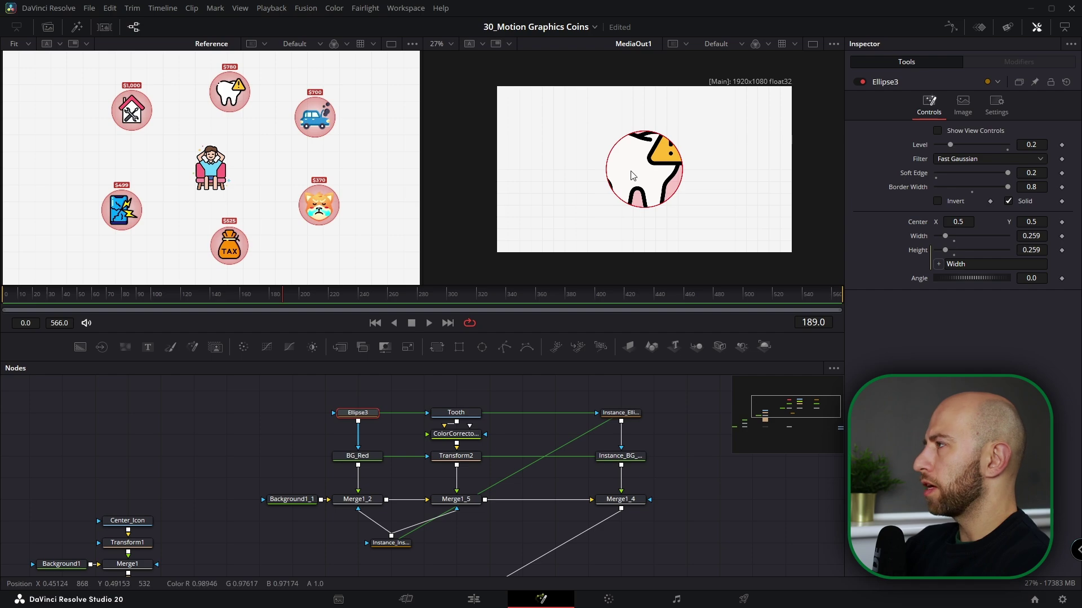
pyautogui.click(390, 543)
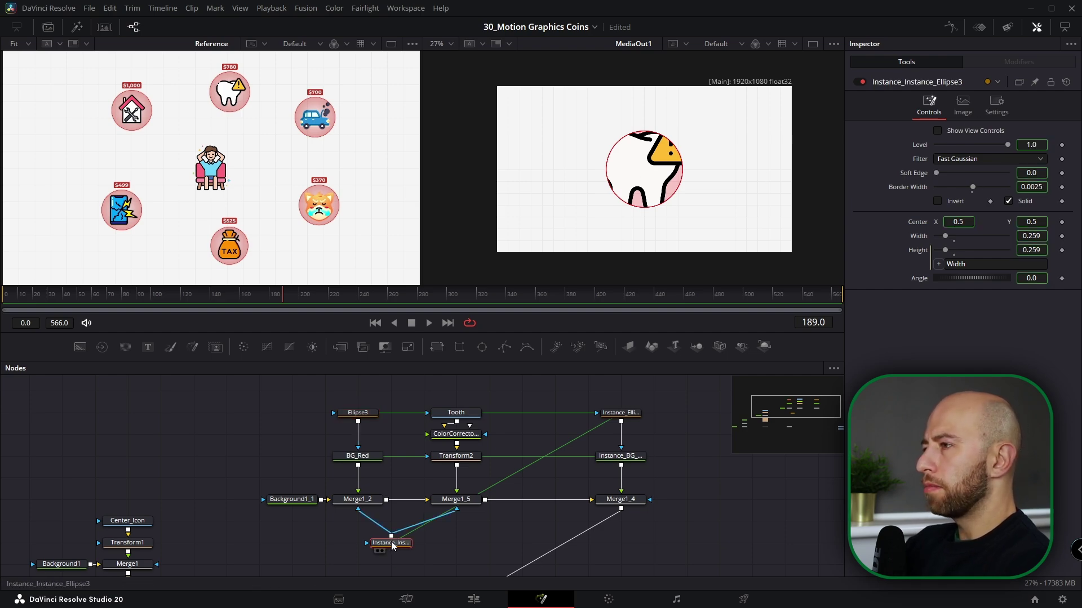
pyautogui.hotkey('ctrl', 'z')
# Rename the Ellipse3 node to Ellipse_Opacity
pyautogui.scroll(2, 513, 389)
pyautogui.click(358, 416)
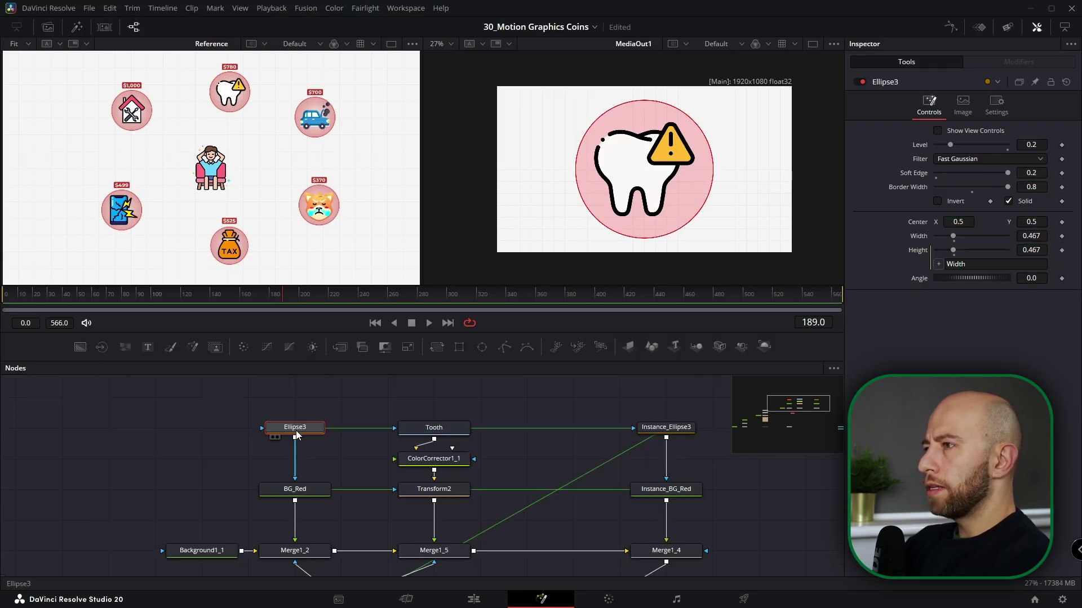
pyautogui.press('F2')
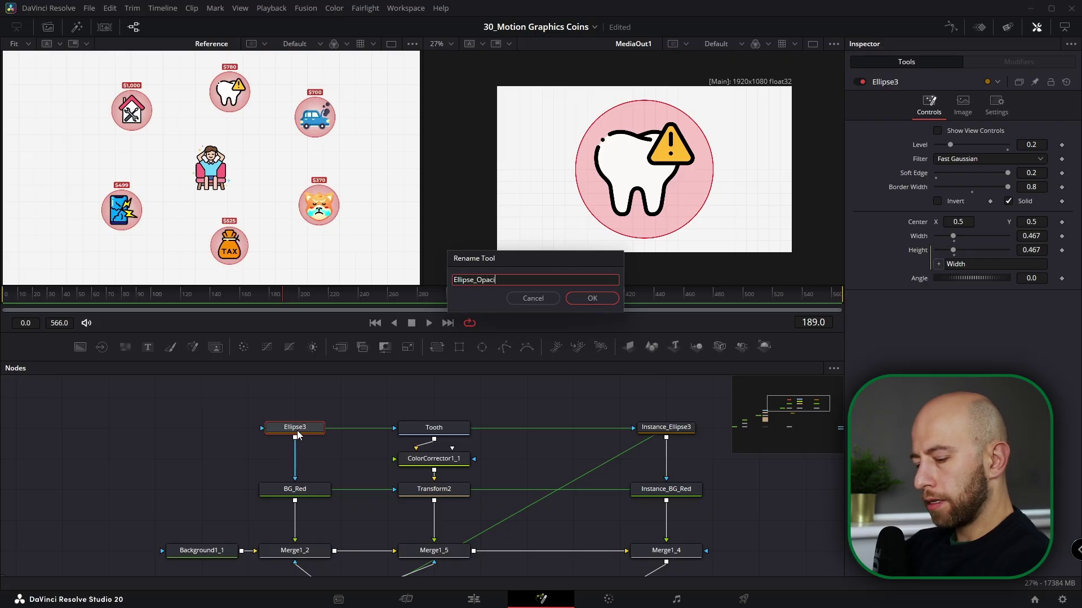
pyautogui.press('Return')
# Rename the Instance_Ellipse3 node to Outline
pyautogui.click(669, 429)
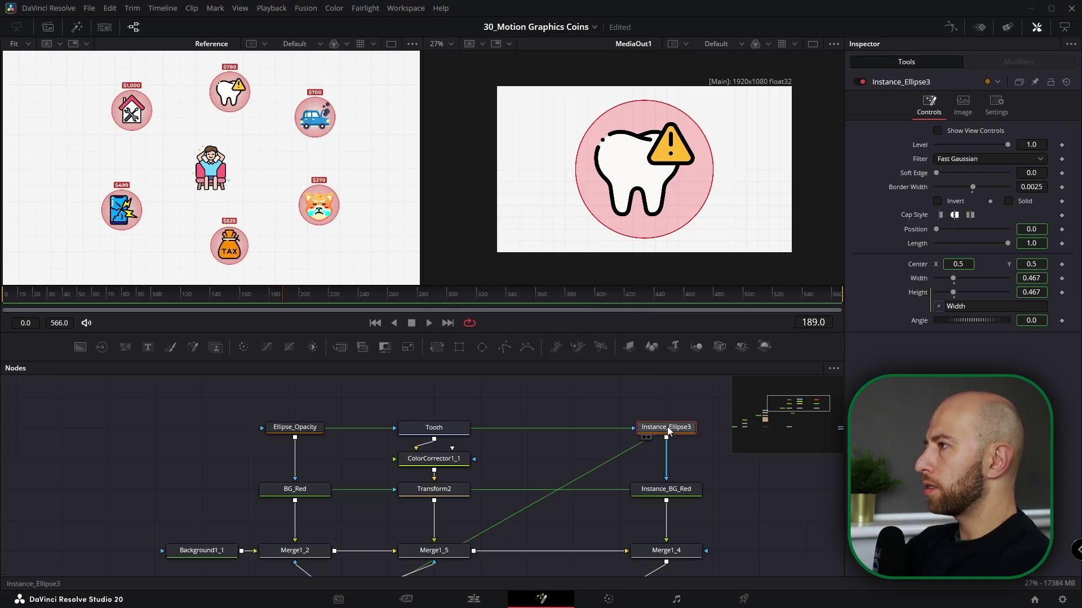
pyautogui.press('F2')
pyautogui.write('O')
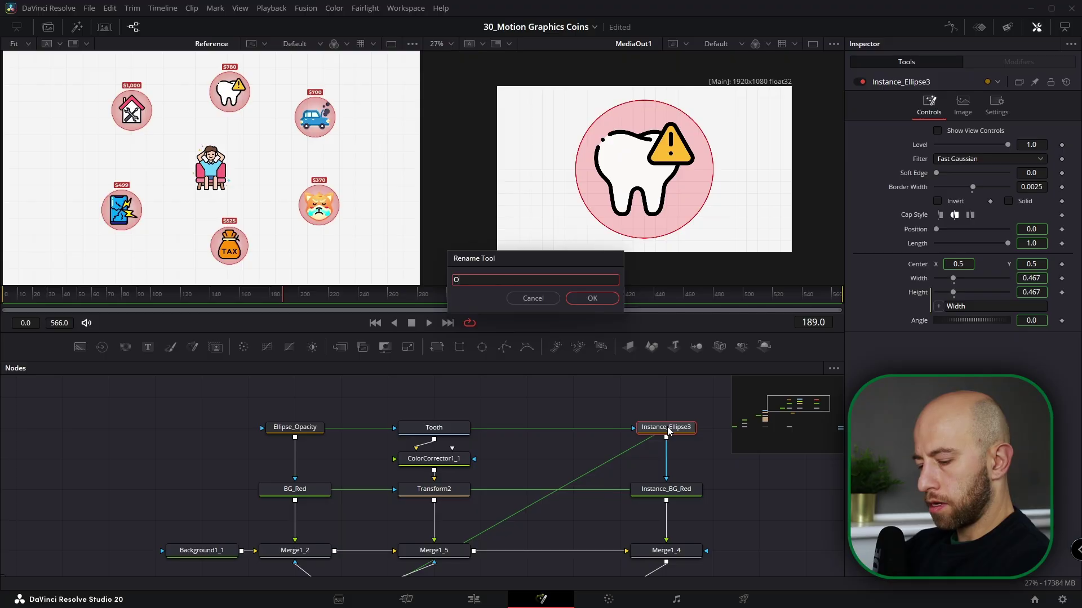
pyautogui.press('Return')
# Rename the shared mask node Instance_Instance_Ellipse3 to Ellipse_Mask
pyautogui.scroll(-2, 374, 521)
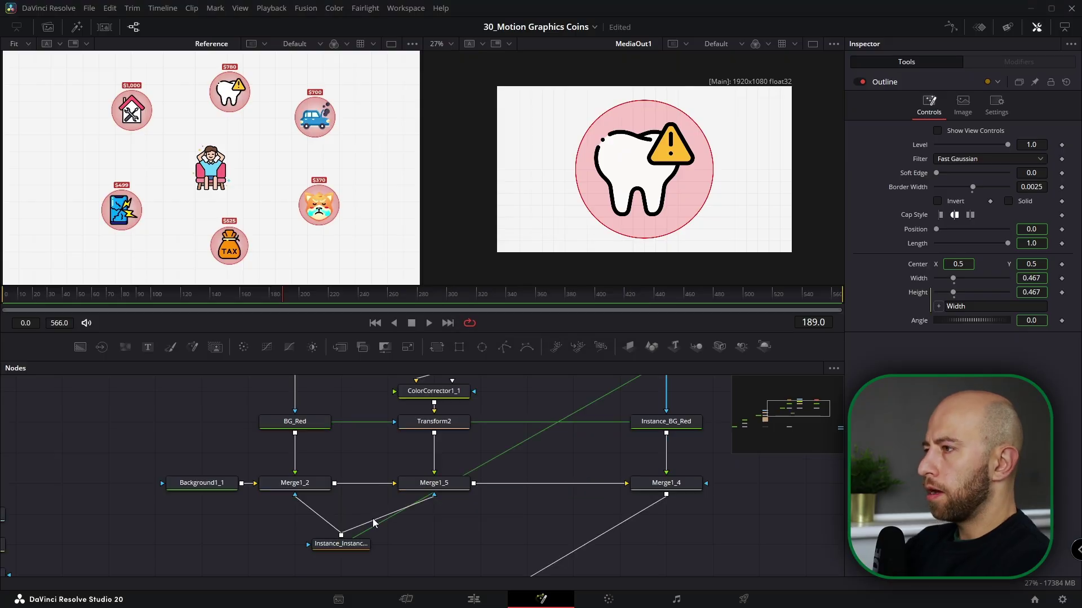
pyautogui.click(353, 546)
pyautogui.press('F2')
pyautogui.write('Ell')
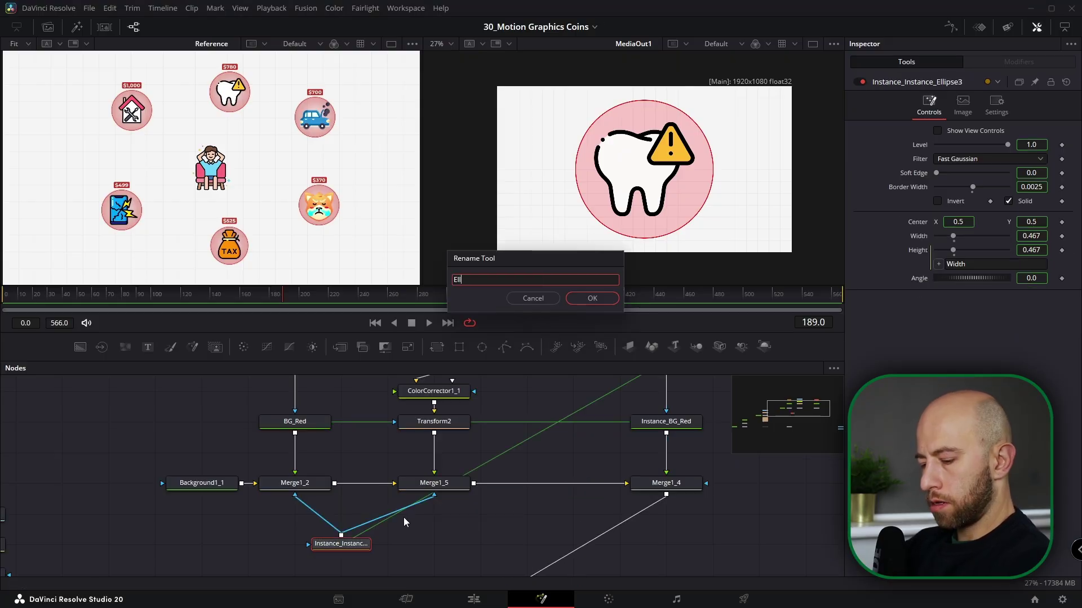
pyautogui.write('ipse_Mask')
pyautogui.press('Return')
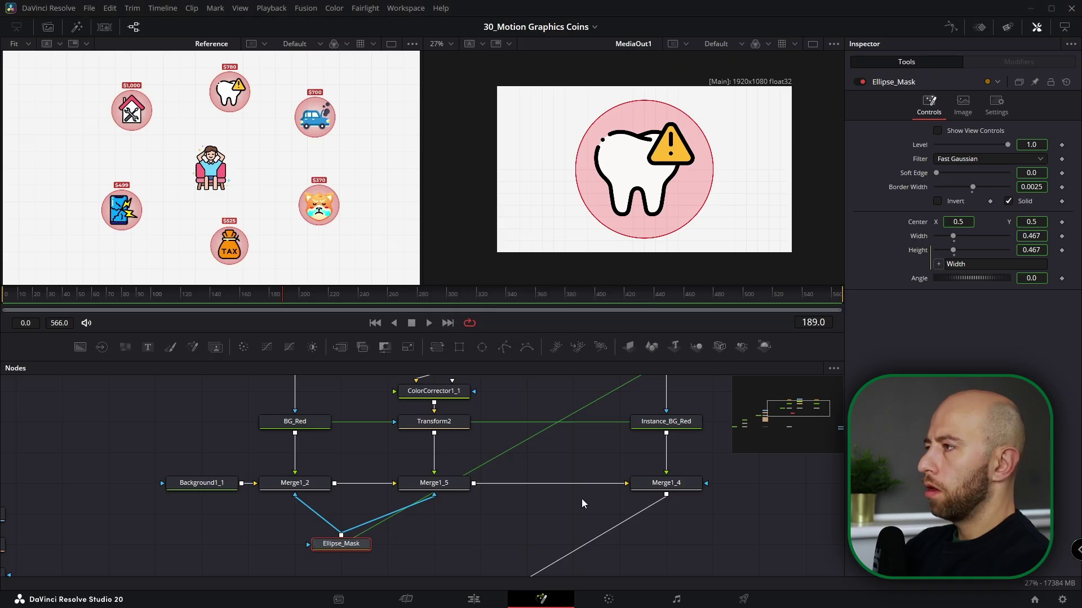
# Arrange the coin nodes compactly, with Background1_1 under Merge1_2, Ellipse_Mask under Merge1_5, and the outline branch close beside them
pyautogui.scroll(-3, 541, 492)
pyautogui.moveTo(521, 414); pyautogui.dragTo(468, 492)
pyautogui.moveTo(664, 395); pyautogui.dragTo(509, 488)
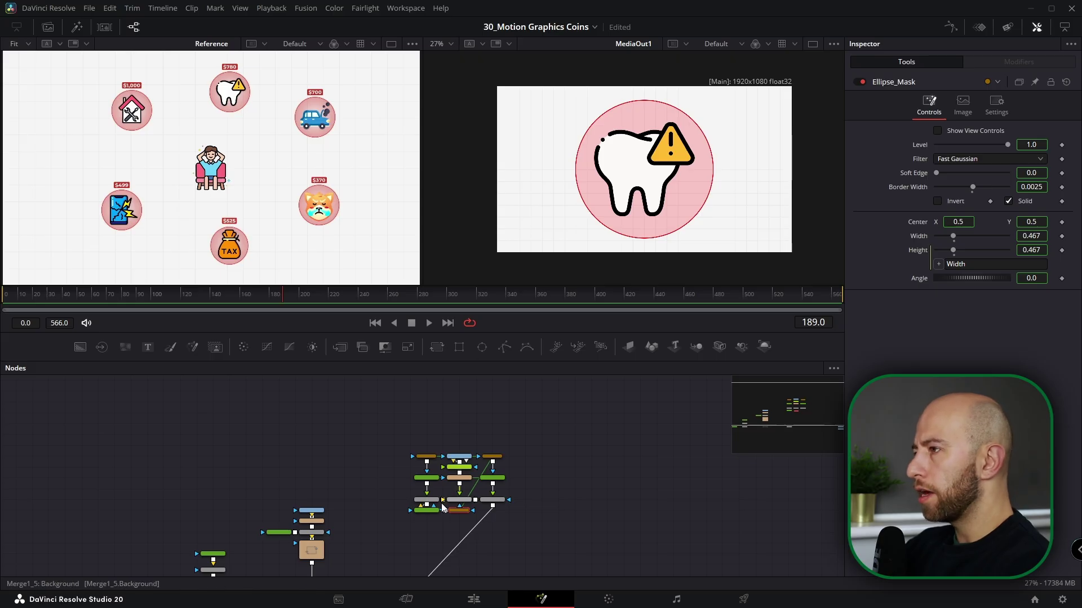
# Set the Ellipse_Mask width to 0.35 so the coin circle shrinks
pyautogui.scroll(4, 442, 506)
pyautogui.moveTo(1039, 235); pyautogui.dragTo(990, 236)
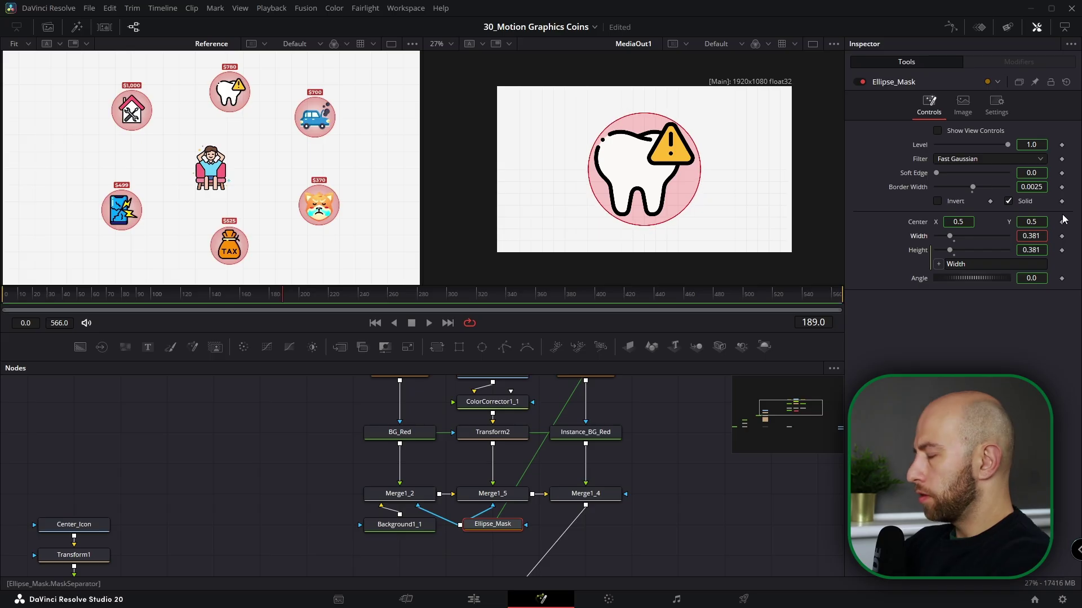
pyautogui.write('0.35')
pyautogui.press('Tab')
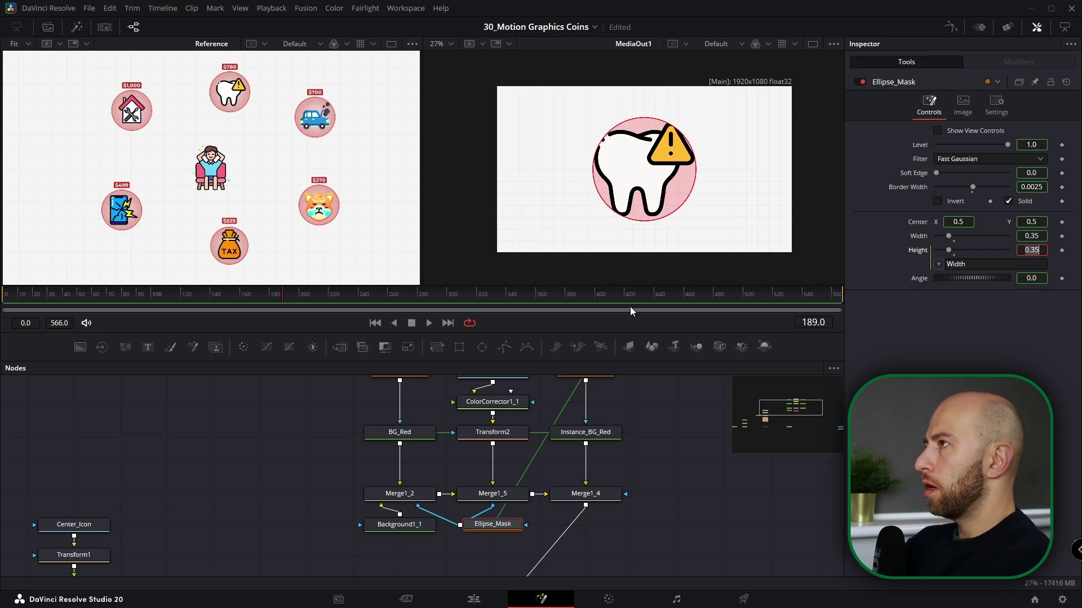
# Scale the tooth icon down inside the coin by setting Transform2's Size to about 0.94
pyautogui.click(493, 439)
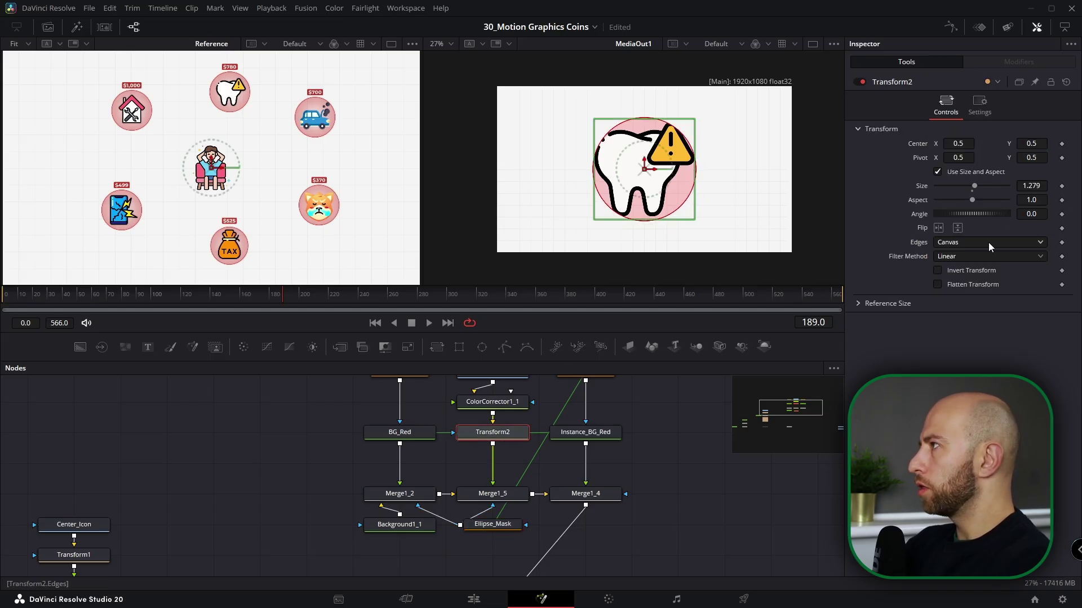
pyautogui.moveTo(1033, 188); pyautogui.dragTo(970, 188)
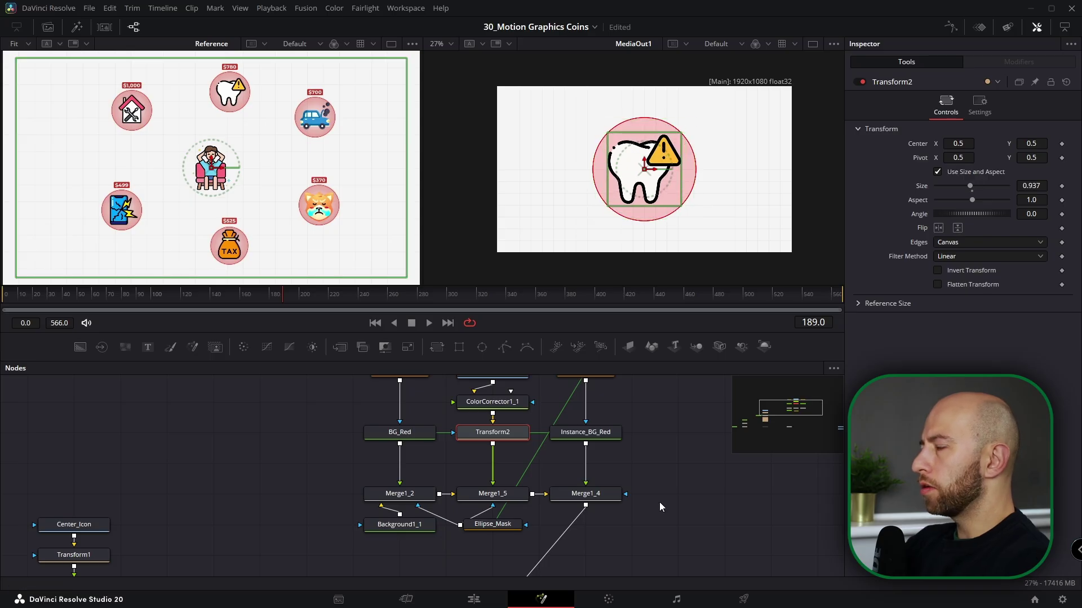
pyautogui.click(659, 502)
# Add the DollarsShowUpBoxed preset to the coin branch between Merge1_4 and Merge1_3 and ungroup it
pyautogui.moveTo(716, 545); pyautogui.dragTo(592, 444)
pyautogui.scroll(-6, 444, 458)
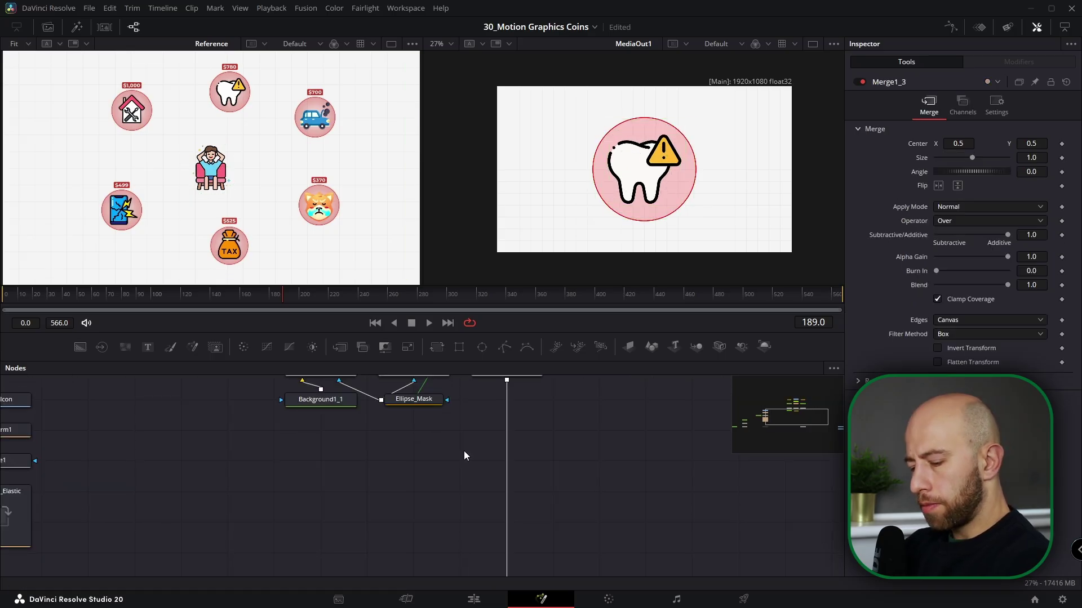
pyautogui.hotkey('shift', 'space')
pyautogui.write('dollar')
pyautogui.press('Down')
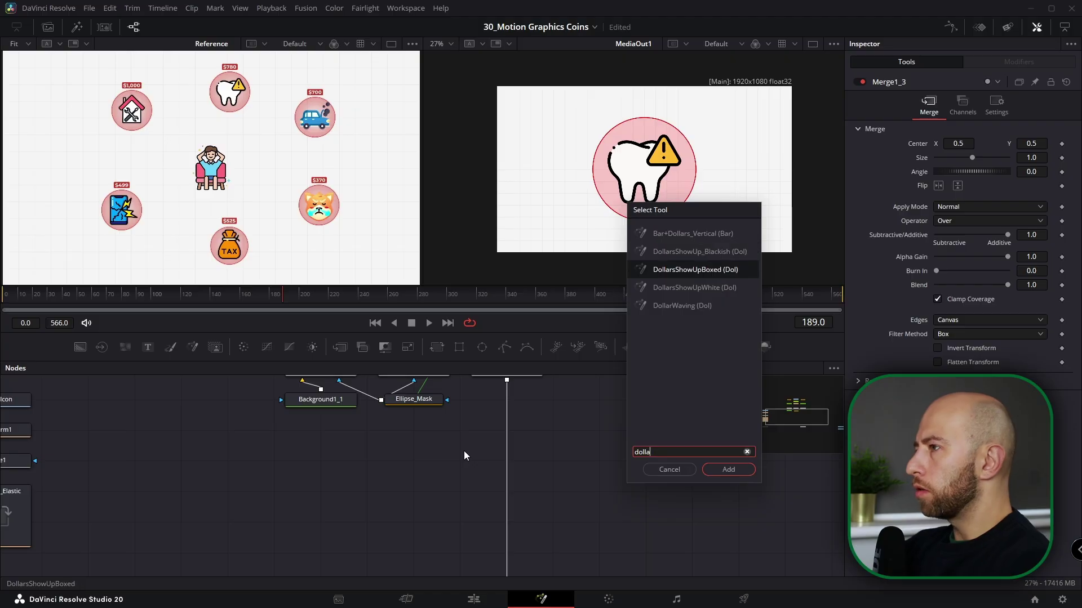
pyautogui.press('Return')
pyautogui.hotkey('ctrl', 'shift', 'g')
# Delete the ungrouped preset's surplus node, then place Merge_Show_Up under Merge1_4 with Dollars_Boxed beside it
pyautogui.moveTo(467, 433); pyautogui.dragTo(374, 555)
pyautogui.moveTo(453, 469); pyautogui.dragTo(473, 423)
pyautogui.scroll(-2, 473, 423)
pyautogui.click(419, 527)
pyautogui.press('Delete')
pyautogui.moveTo(420, 494); pyautogui.dragTo(508, 417)
pyautogui.click(483, 428)
pyautogui.moveTo(416, 449); pyautogui.dragTo(513, 473)
pyautogui.click(467, 459)
pyautogui.moveTo(479, 458); pyautogui.dragTo(488, 458)
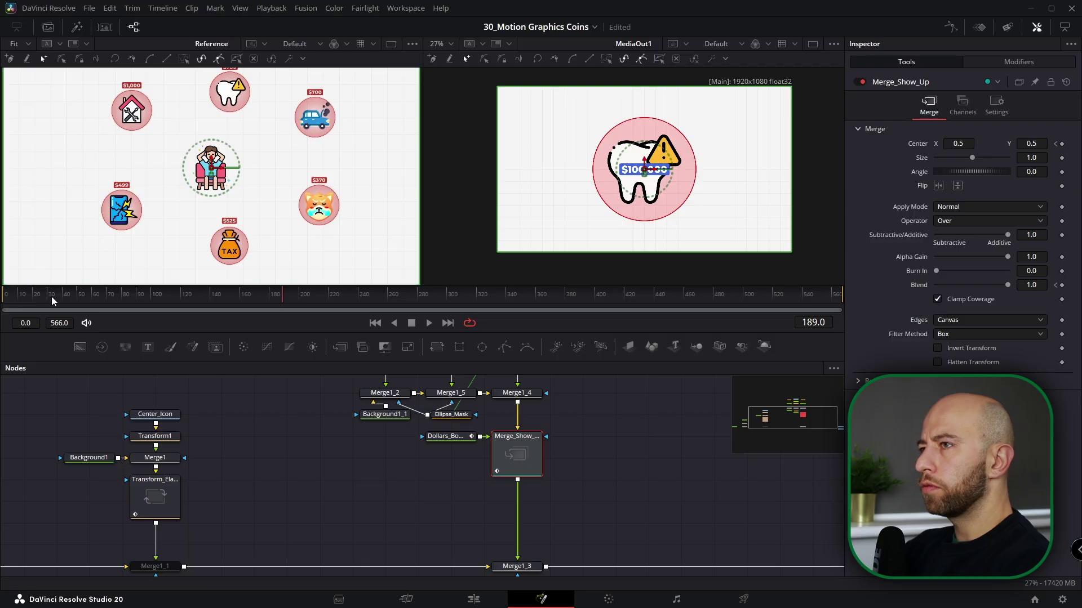
# Examine Merge_Show_Up's Center and Blend keyframes between frames 0 and 50 by scrubbing the timeline
pyautogui.moveTo(49, 295); pyautogui.dragTo(2, 300)
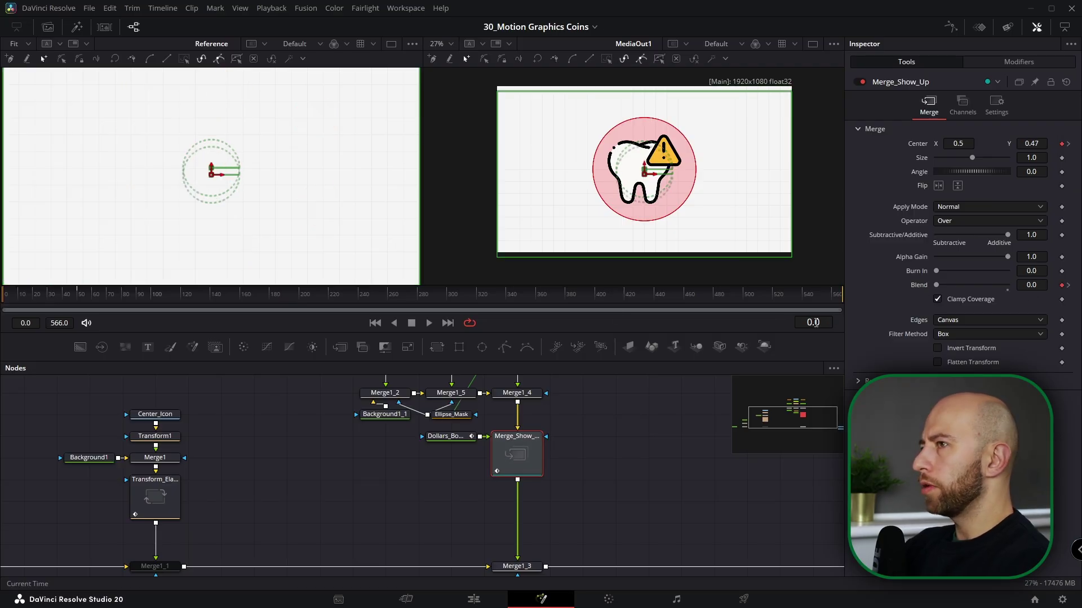
pyautogui.moveTo(53, 293); pyautogui.dragTo(5, 299)
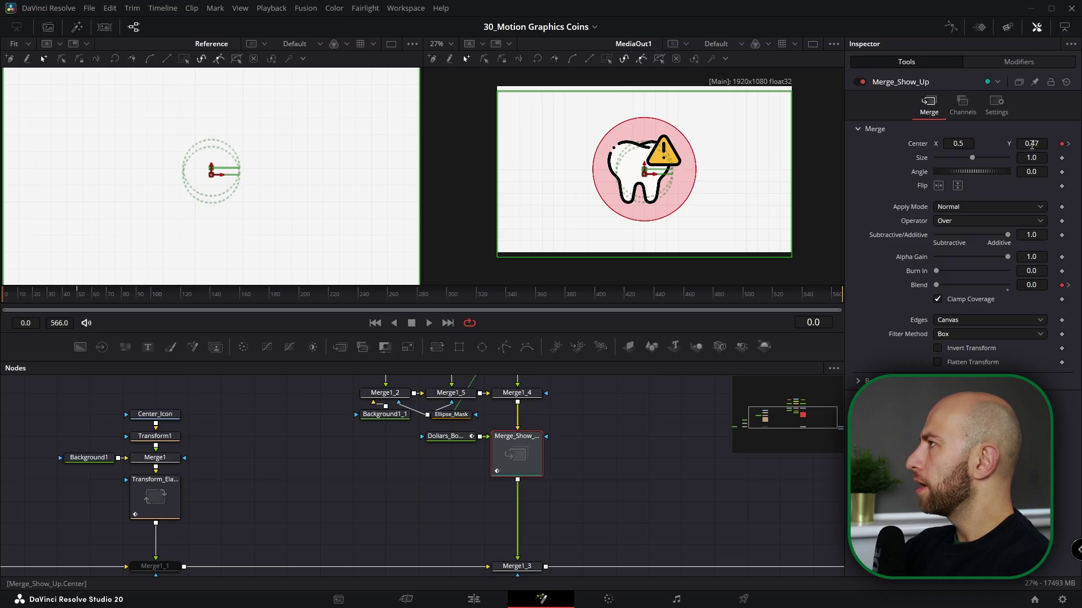
pyautogui.click(1069, 144)
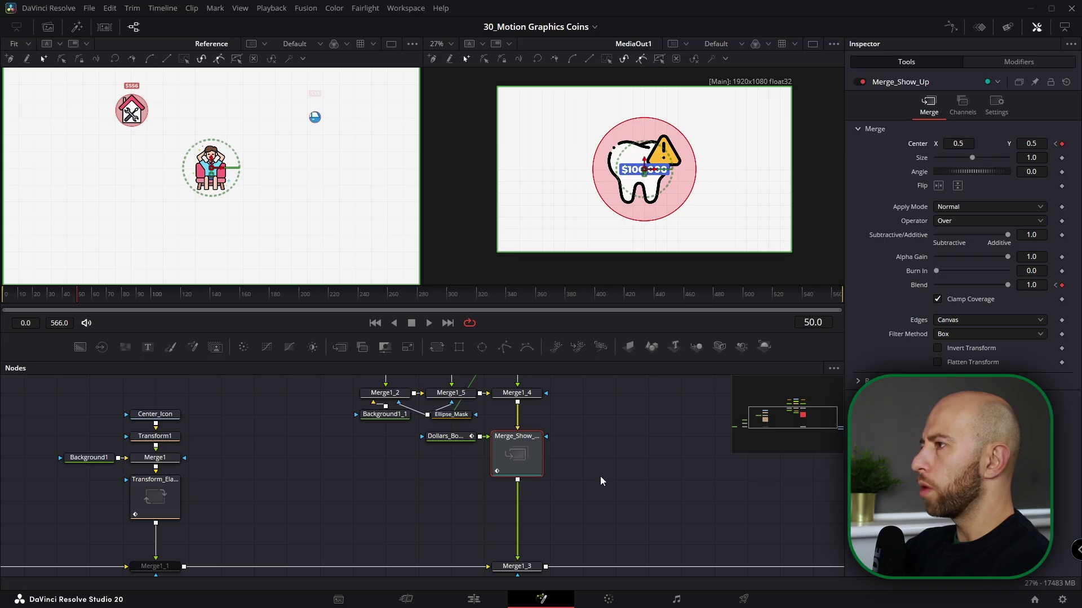
pyautogui.scroll(1, 600, 480)
pyautogui.click(2, 299)
pyautogui.moveTo(1, 295); pyautogui.dragTo(48, 294)
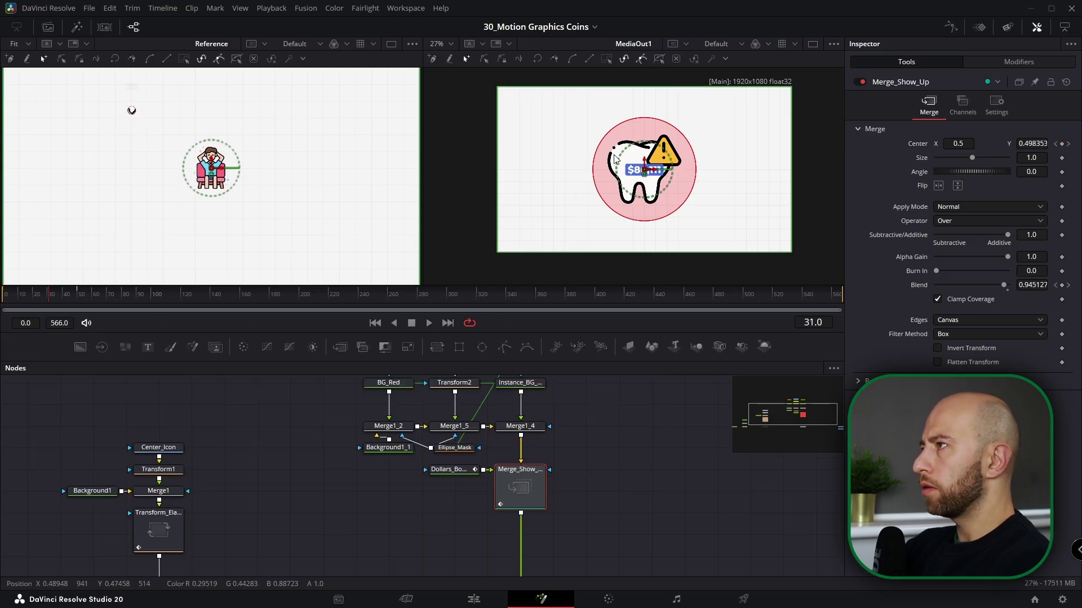
# Set the Dollars_Boxed text size to 0.07
pyautogui.click(451, 471)
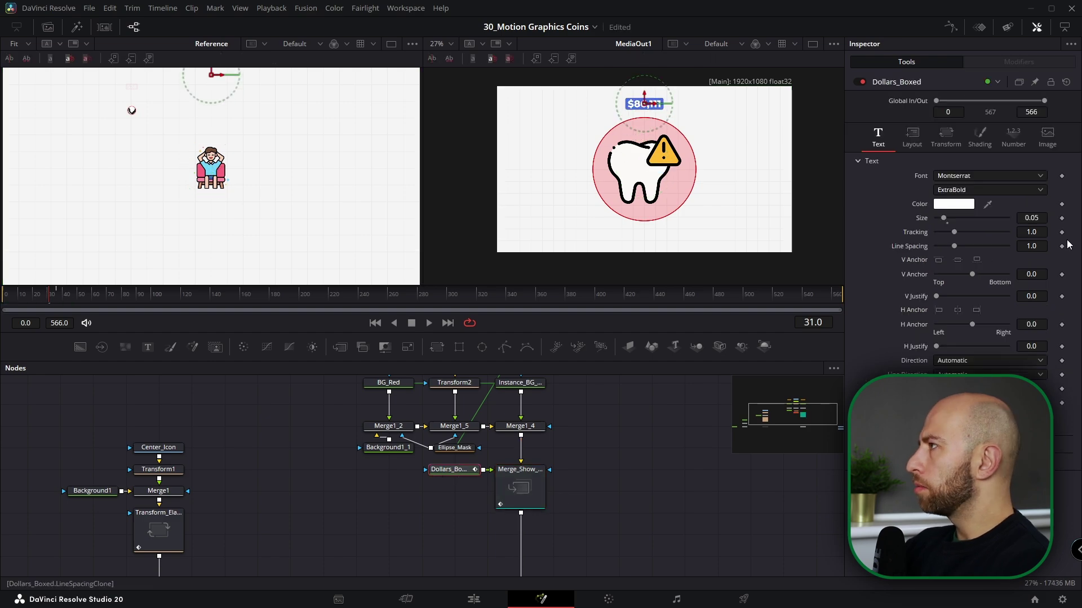
pyautogui.click(1038, 217)
pyautogui.press('BackSpace')
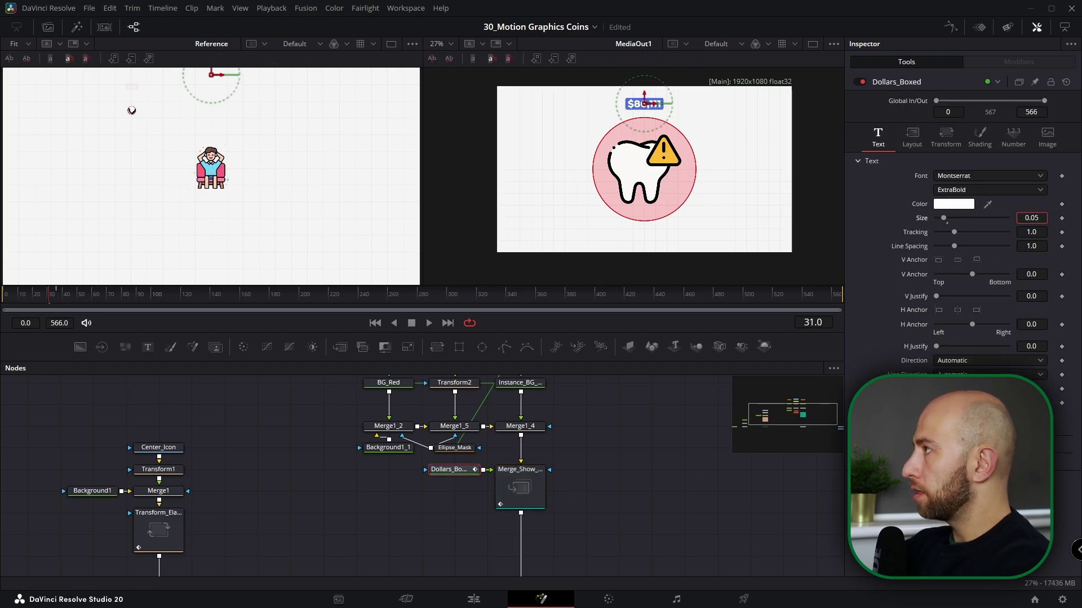
pyautogui.write('7')
pyautogui.press('Tab')
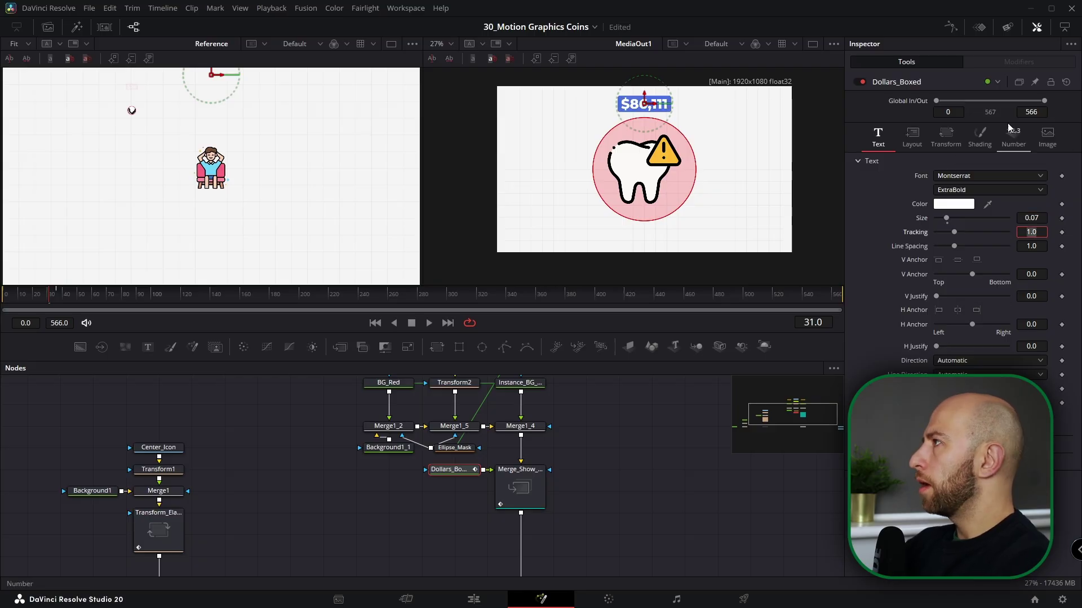
# Go to the dollar counter's ValueSelect keyframe at frame 36 and change the label's box shading color to red
pyautogui.click(1014, 138)
pyautogui.click(1068, 163)
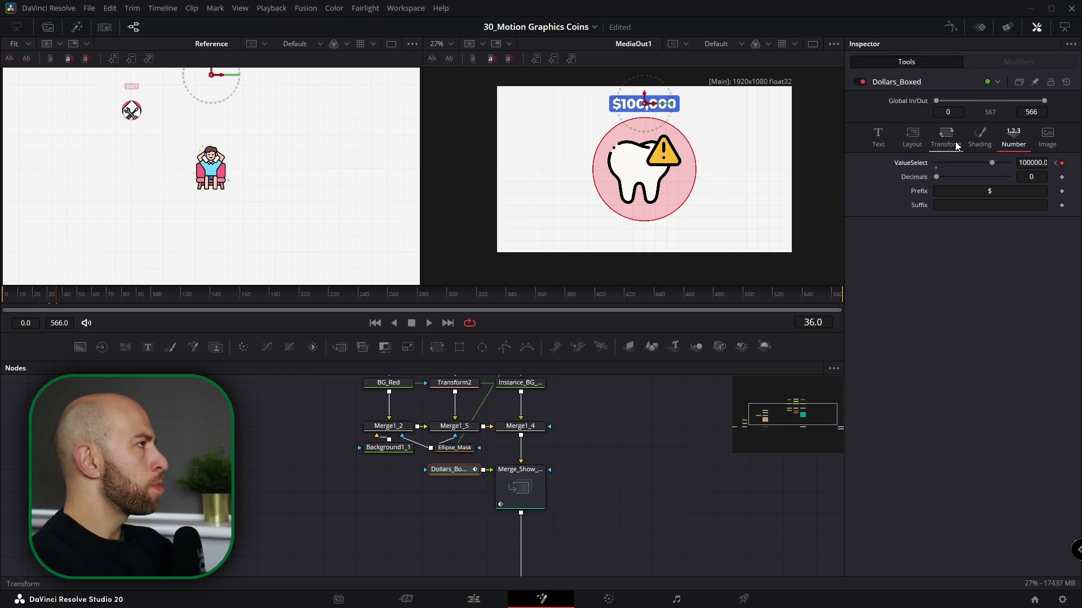
pyautogui.click(980, 138)
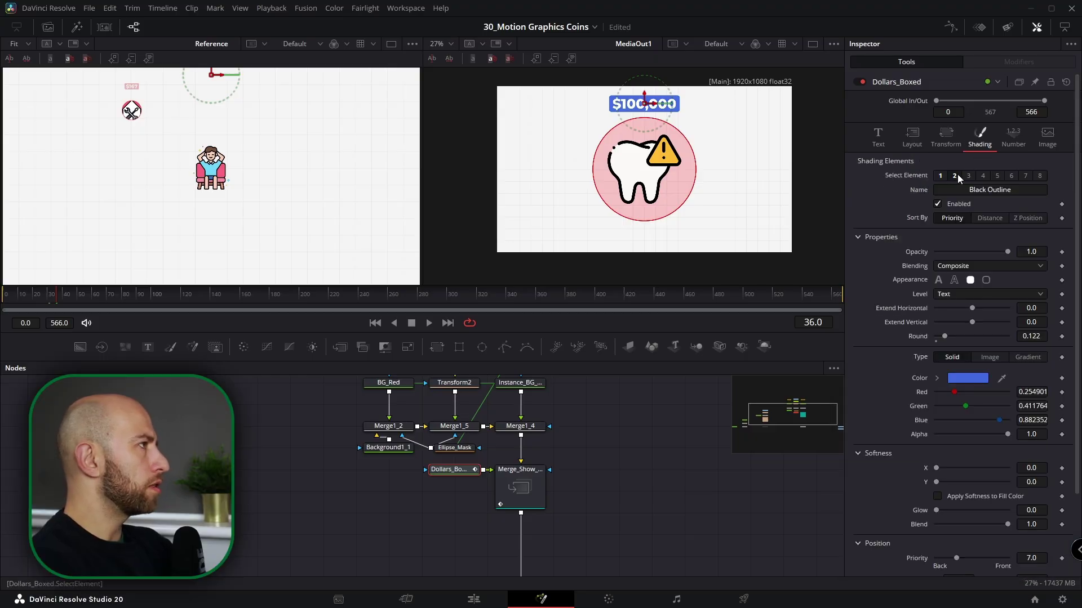
pyautogui.click(958, 377)
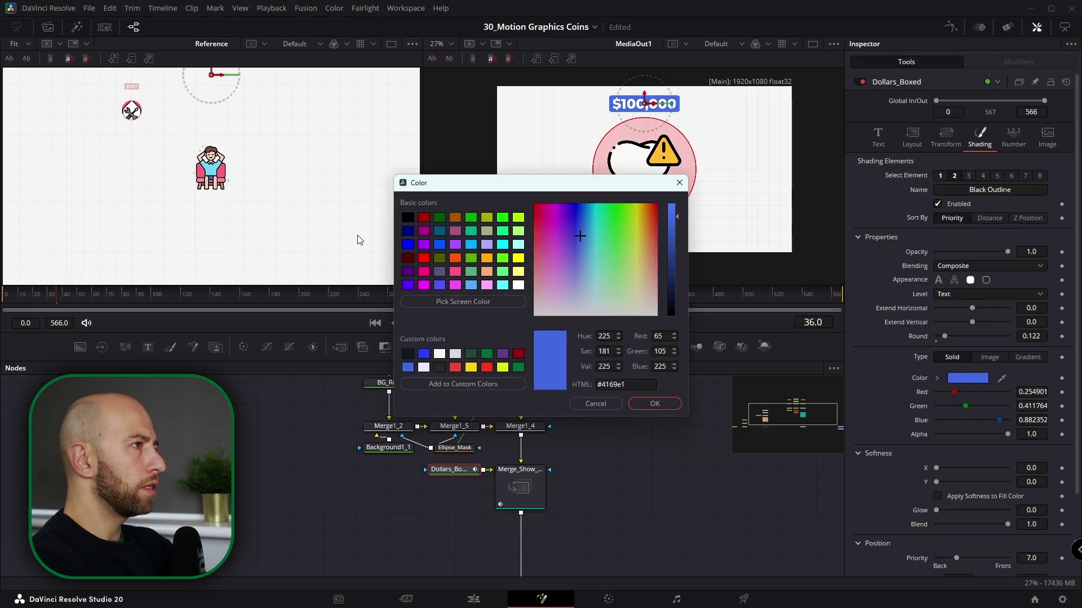
pyautogui.click(424, 258)
pyautogui.click(654, 404)
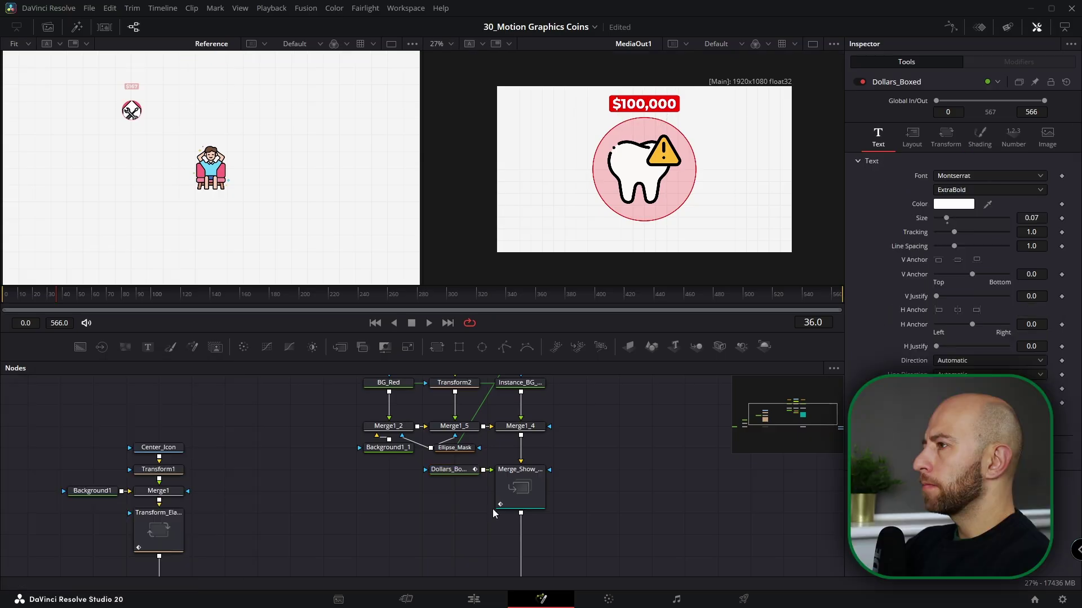
# Examine how the price label fades in and counts up by scrubbing the Merge_Show_Up and Dollars_Boxed keyframes
pyautogui.click(497, 504)
pyautogui.moveTo(23, 293); pyautogui.dragTo(91, 294)
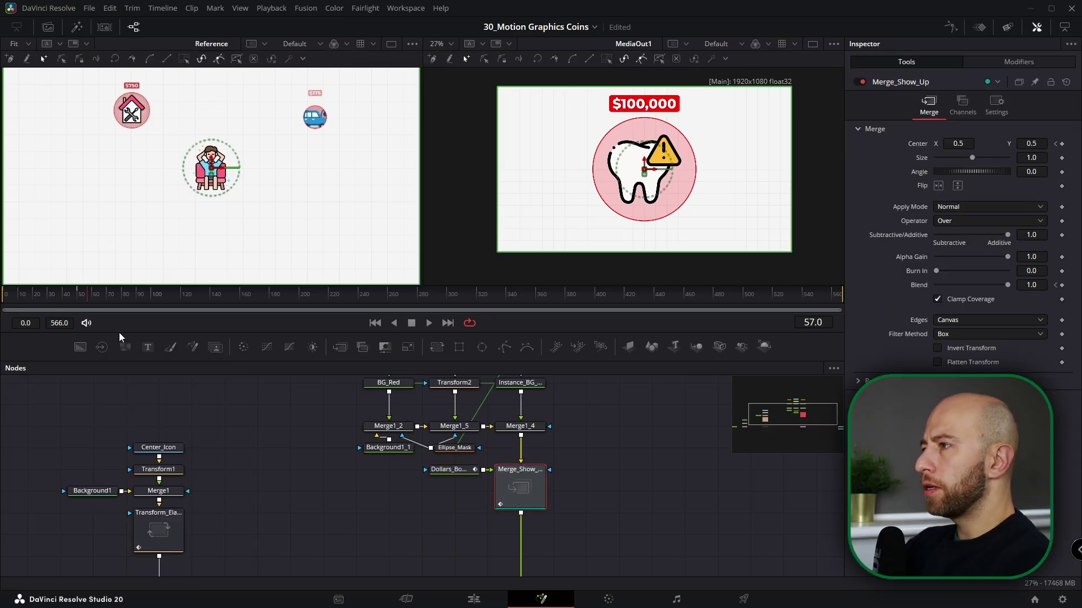
pyautogui.click(444, 471)
pyautogui.click(3, 302)
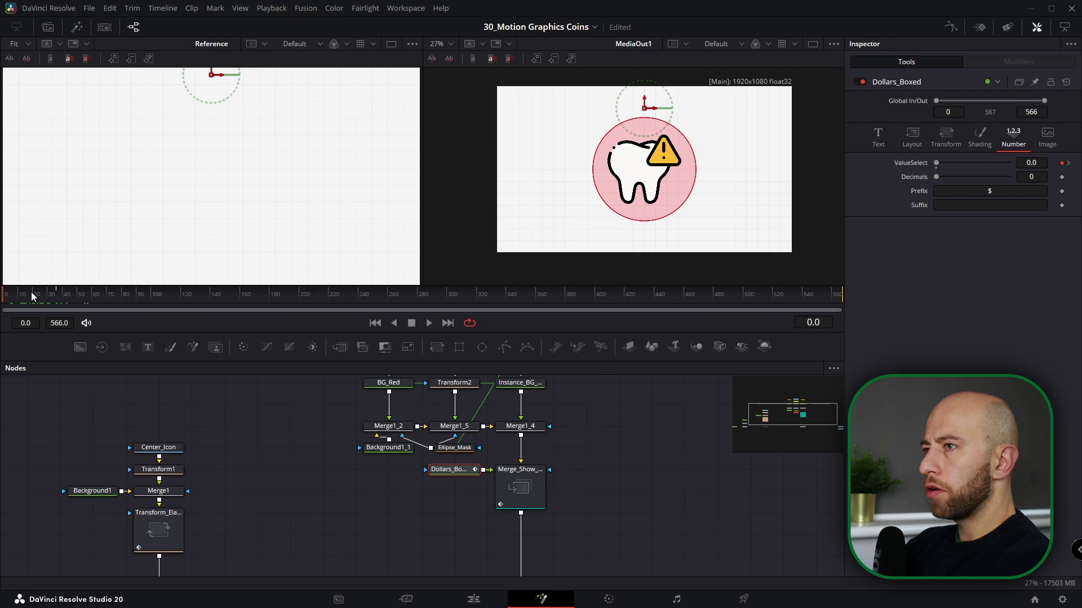
pyautogui.moveTo(32, 297); pyautogui.dragTo(56, 297)
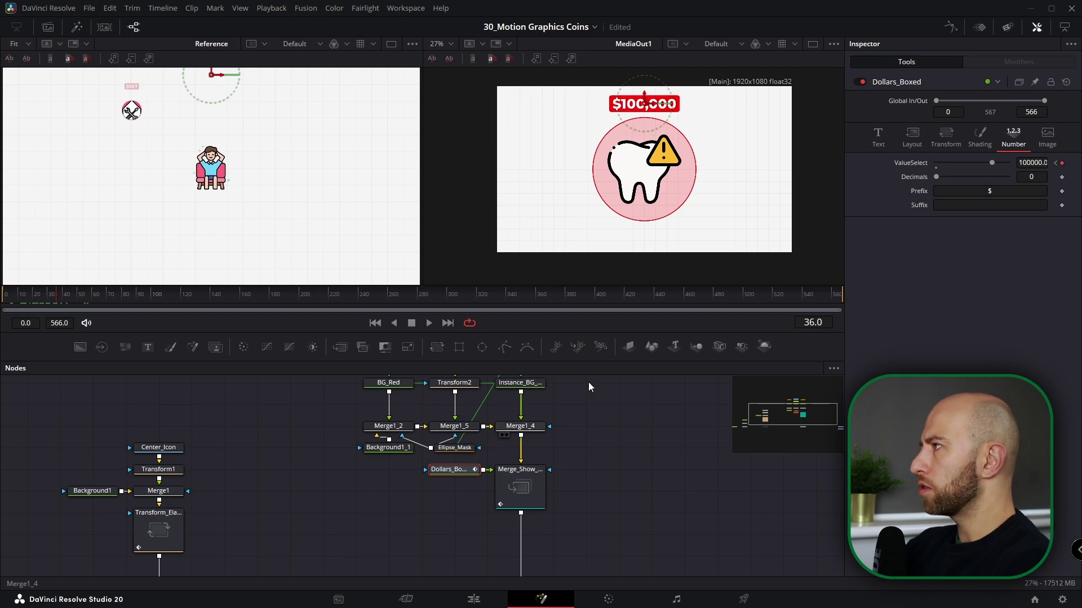
pyautogui.scroll(-2, 651, 226)
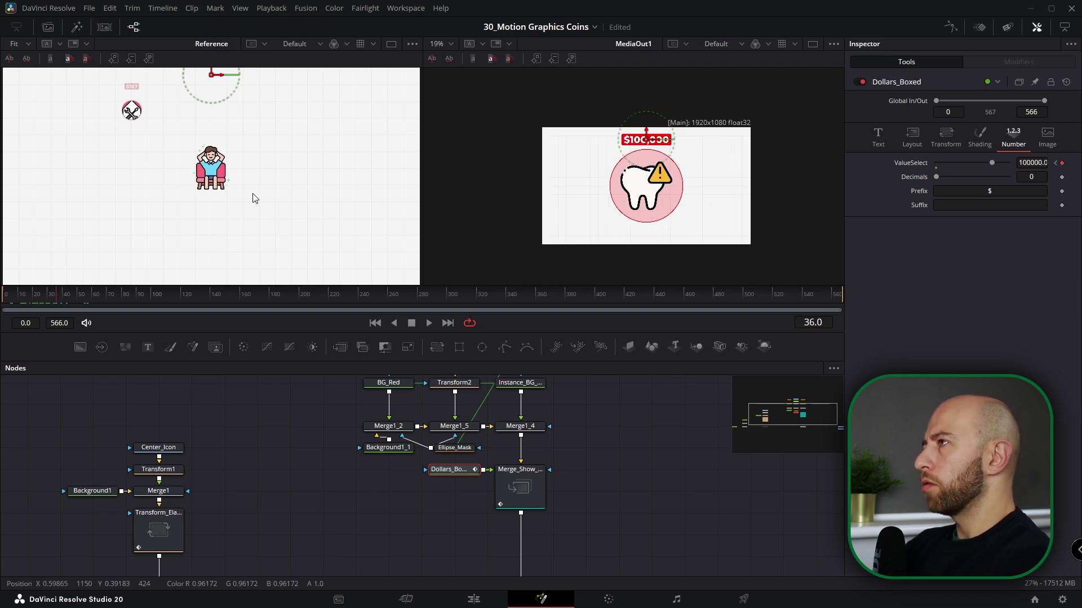
pyautogui.scroll(-2, 310, 451)
pyautogui.click(461, 473)
pyautogui.moveTo(458, 466); pyautogui.dragTo(470, 494)
pyautogui.click(44, 297)
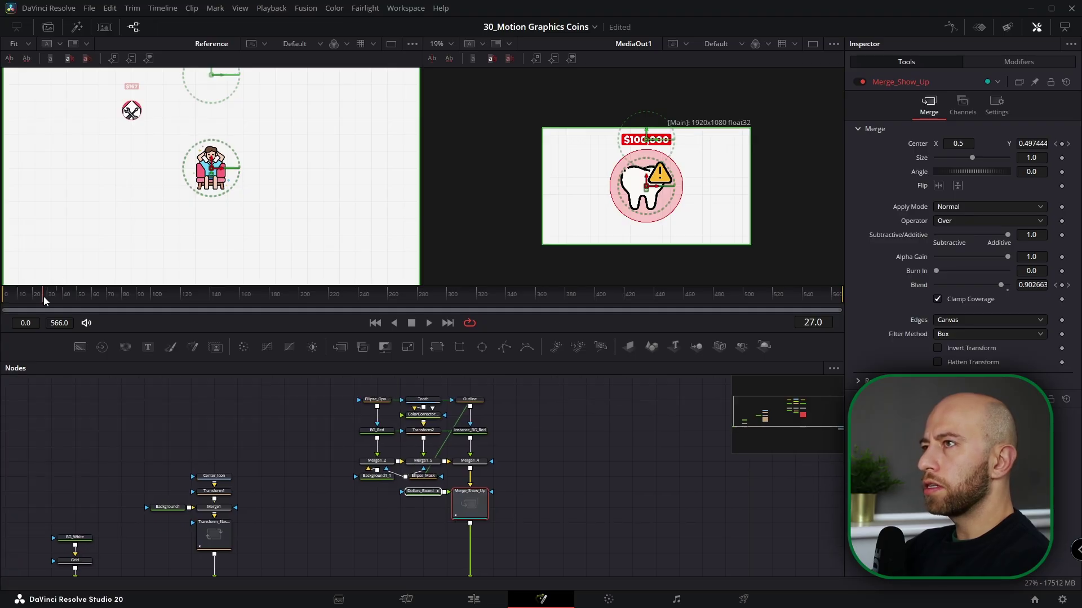
pyautogui.moveTo(44, 297); pyautogui.dragTo(5, 296)
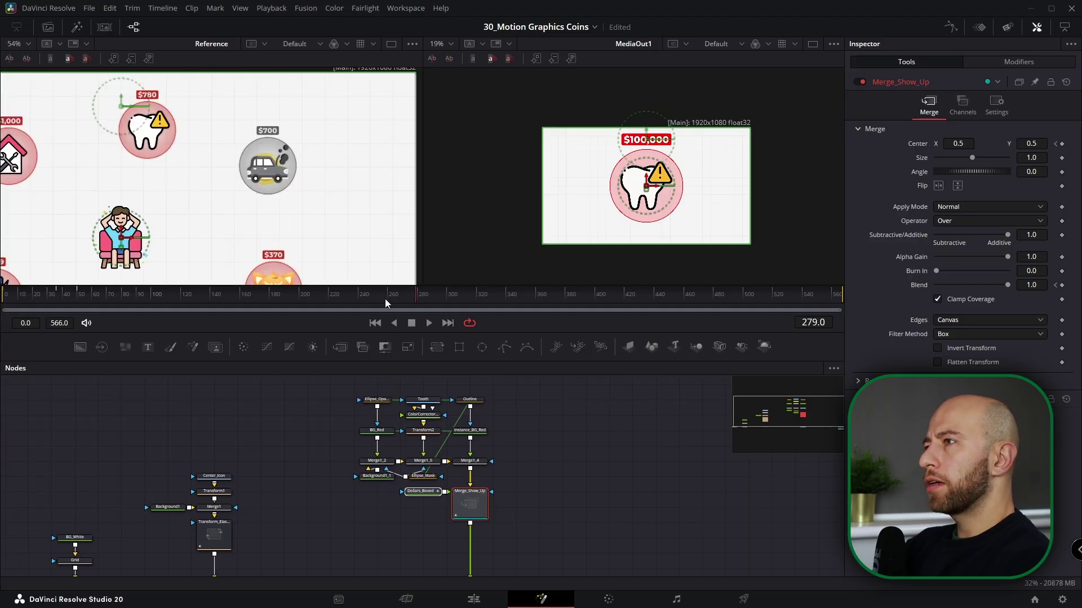
# Check the reference's graying-out coin around frame 303 and add a Color Corrector after Merge_Show_Up
pyautogui.moveTo(385, 299); pyautogui.dragTo(451, 302)
pyautogui.moveTo(479, 511); pyautogui.dragTo(448, 427)
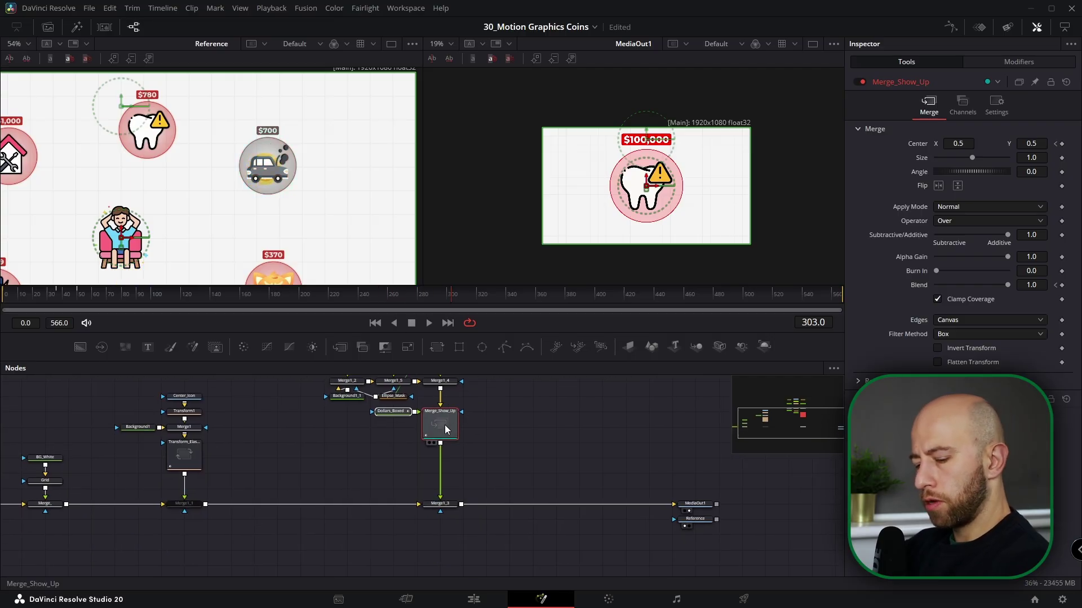
pyautogui.hotkey('shift', 'space')
pyautogui.write('color')
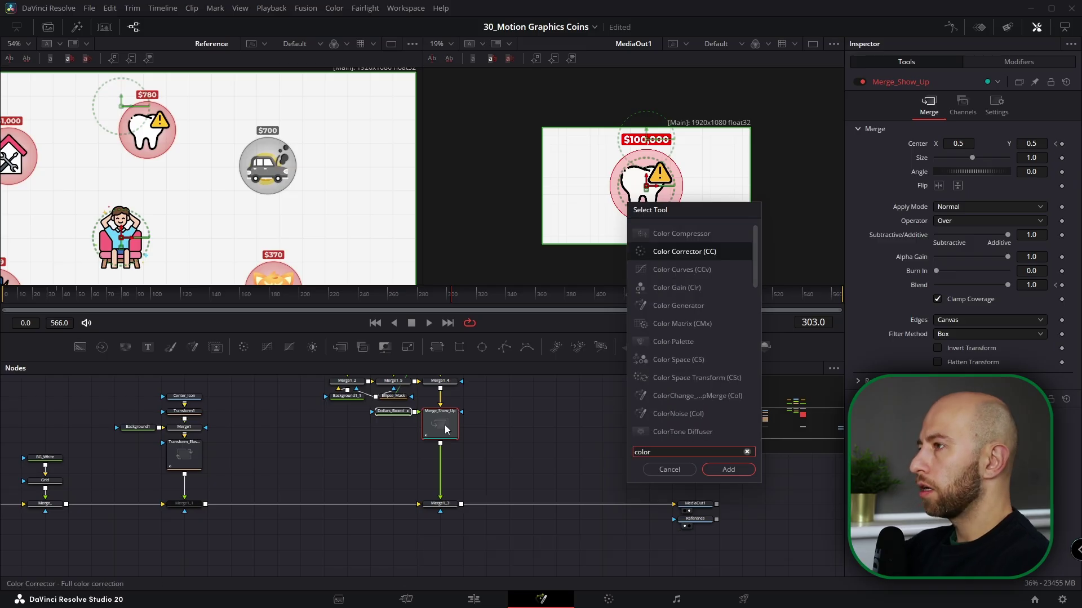
pyautogui.press('Return')
# At frame 199, reset the new Color Corrector's Contrast, Gain, Lift and Gamma to their defaults
pyautogui.moveTo(198, 298); pyautogui.dragTo(298, 296)
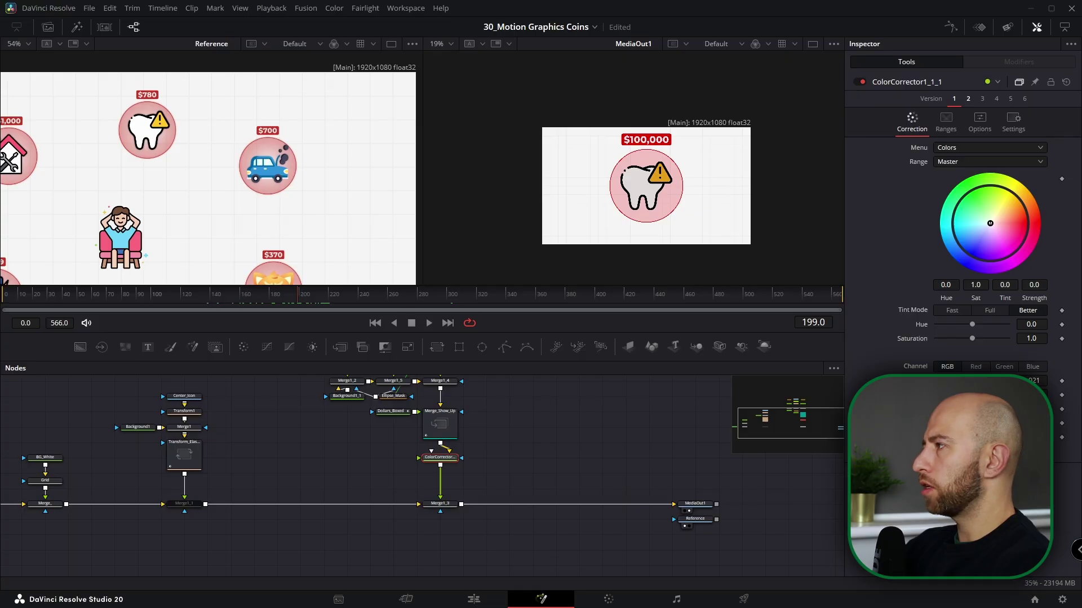
pyautogui.doubleClick(918, 382)
pyautogui.doubleClick(922, 396)
pyautogui.doubleClick(922, 409)
pyautogui.doubleClick(915, 422)
# Keyframe the Color Corrector's Saturation from 1.0 at frame 199 to 0.0 at frame 249
pyautogui.click(1061, 339)
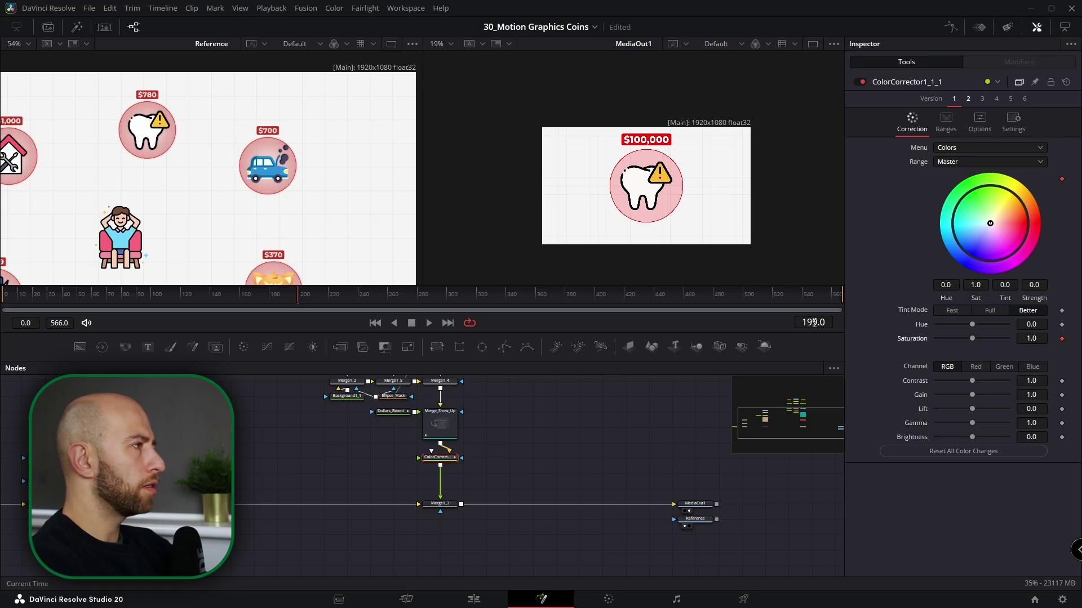
pyautogui.click(813, 322)
pyautogui.write('+50')
pyautogui.press('Return')
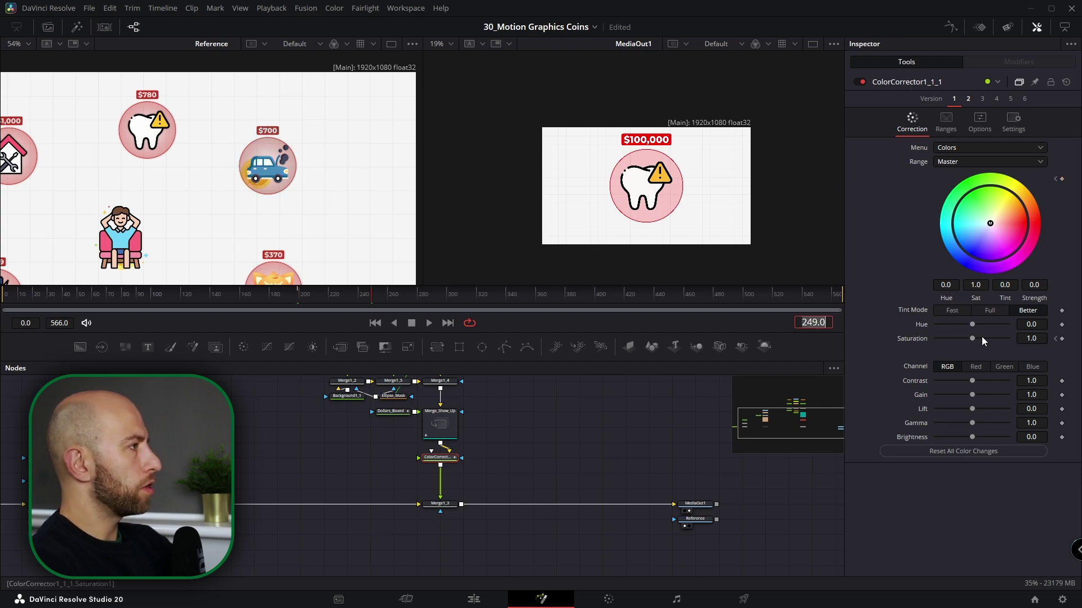
pyautogui.moveTo(973, 337); pyautogui.dragTo(866, 340)
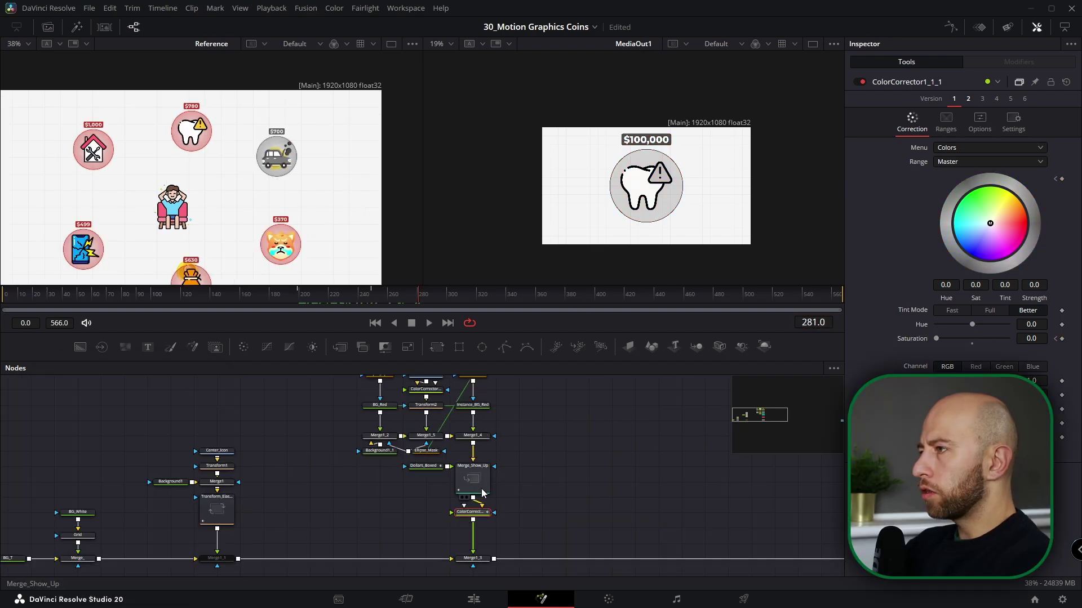
# Move the whole coin branch farther above the main node line and insert a Transform after its last Color Corrector
pyautogui.scroll(-3, 482, 494)
pyautogui.moveTo(507, 403); pyautogui.dragTo(331, 546)
pyautogui.click(471, 506)
pyautogui.scroll(3, 472, 496)
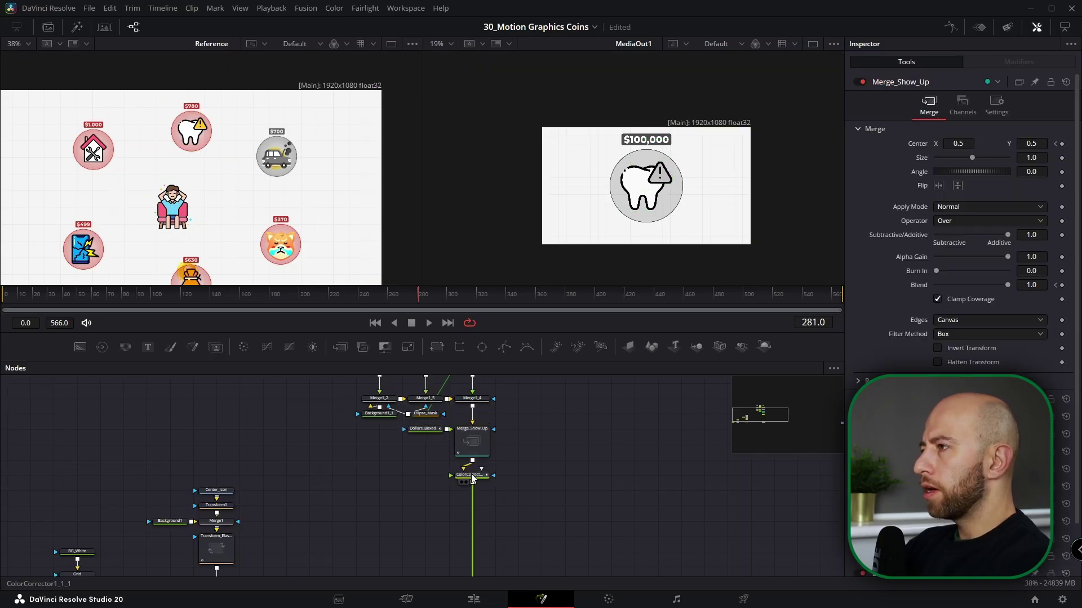
pyautogui.click(472, 476)
pyautogui.click(436, 347)
# Rename the Transform3 node to Positioner and move it slightly lower beneath the Color Corrector
pyautogui.scroll(2, 481, 492)
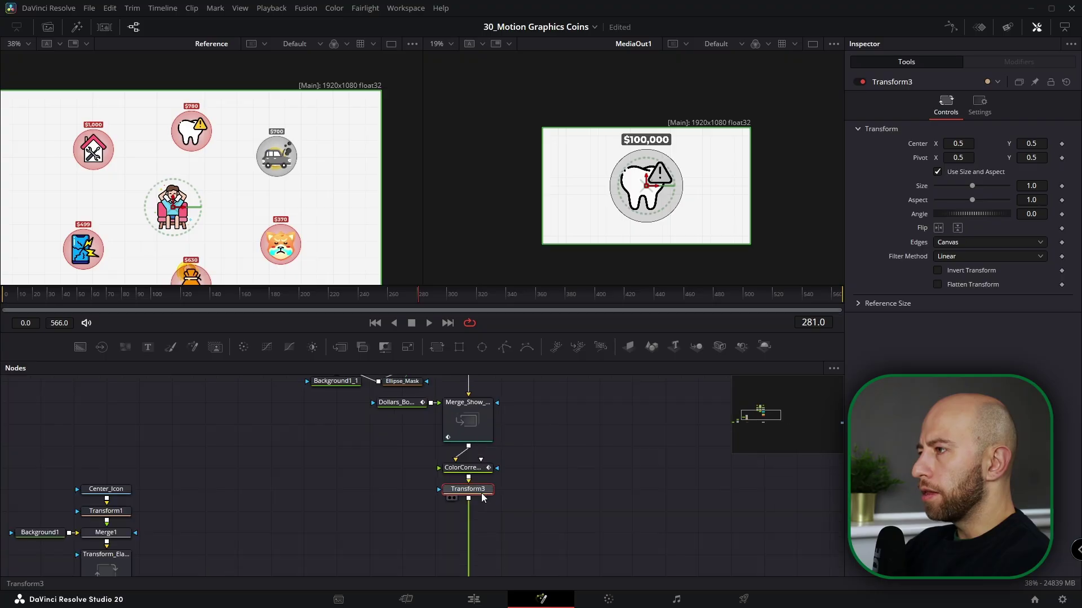
pyautogui.press('F2')
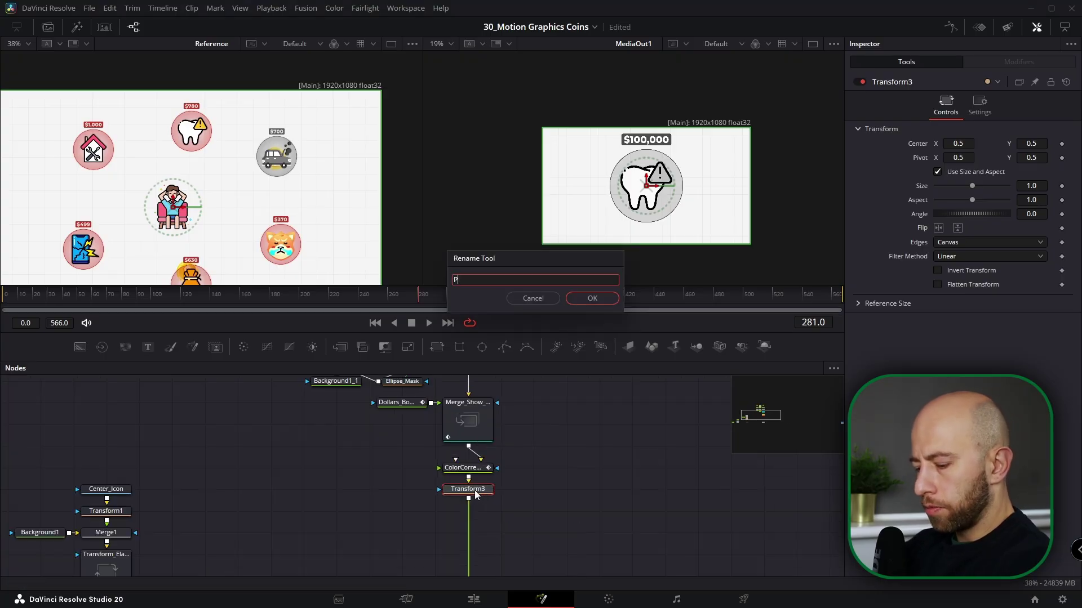
pyautogui.write('Positioner')
pyautogui.press('Return')
pyautogui.moveTo(474, 490); pyautogui.dragTo(476, 514)
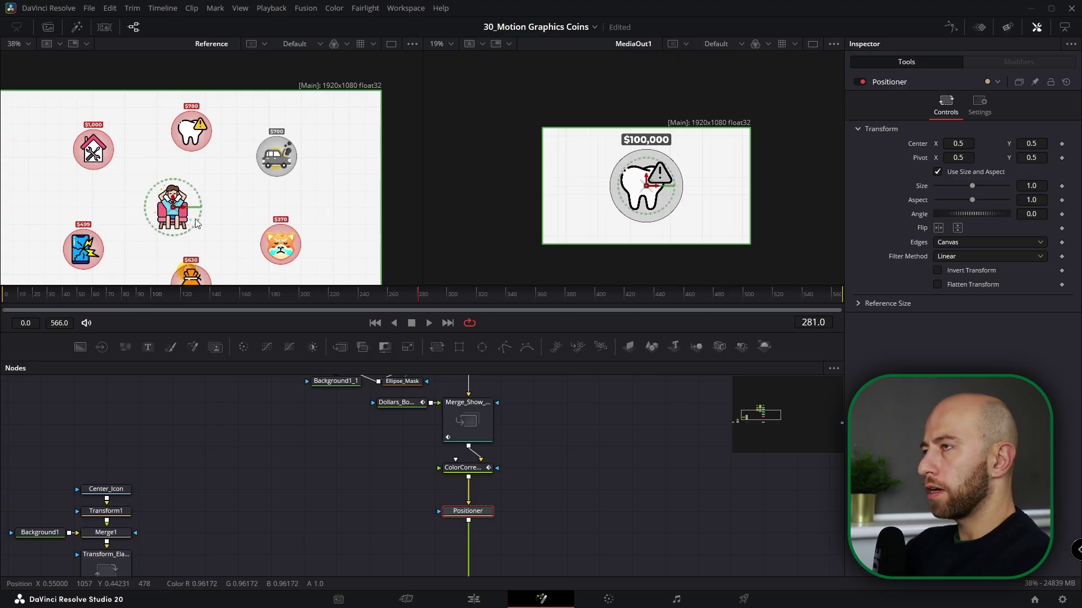
pyautogui.scroll(-2, 183, 221)
pyautogui.scroll(2, 461, 480)
pyautogui.scroll(6, 455, 478)
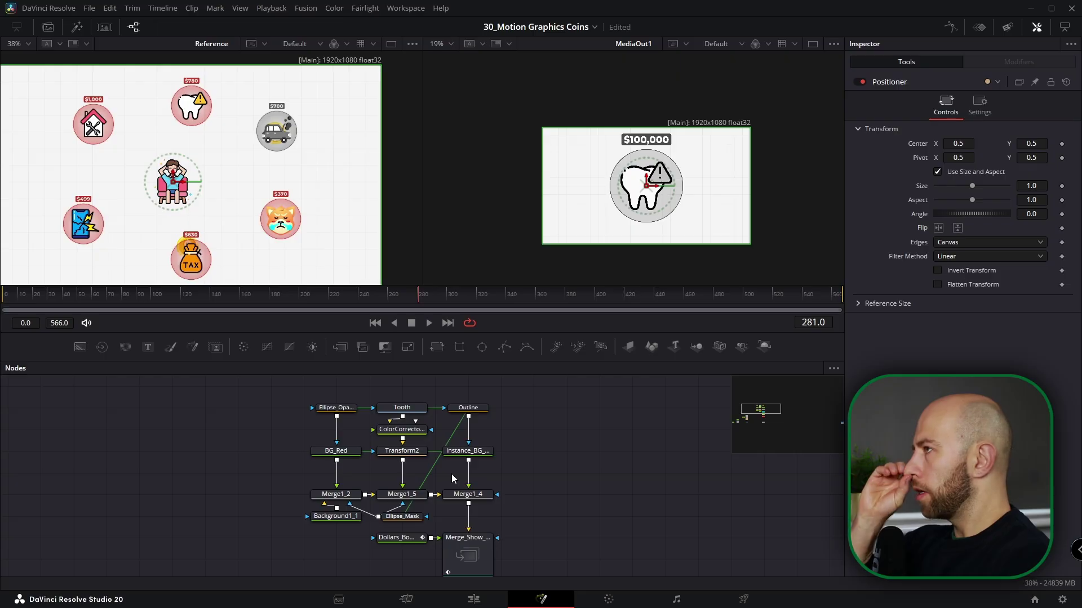
# Display Ellipse_Mask's view controls, shrink its width to 0.1 and centre it over the house coin in the reference
pyautogui.scroll(-2, 412, 479)
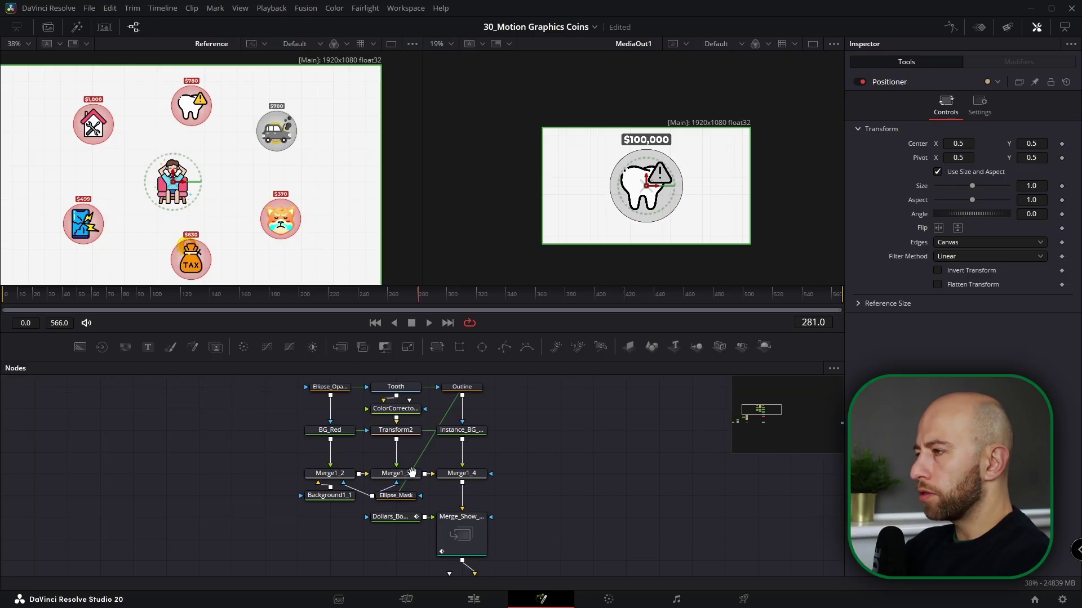
pyautogui.scroll(3, 415, 489)
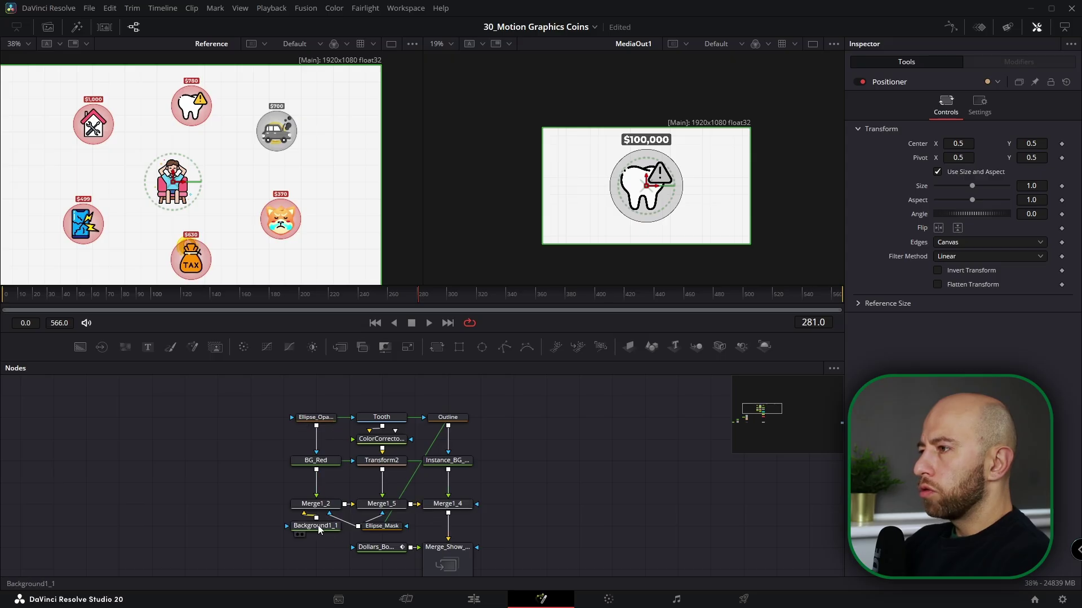
pyautogui.scroll(3, 382, 529)
pyautogui.click(381, 528)
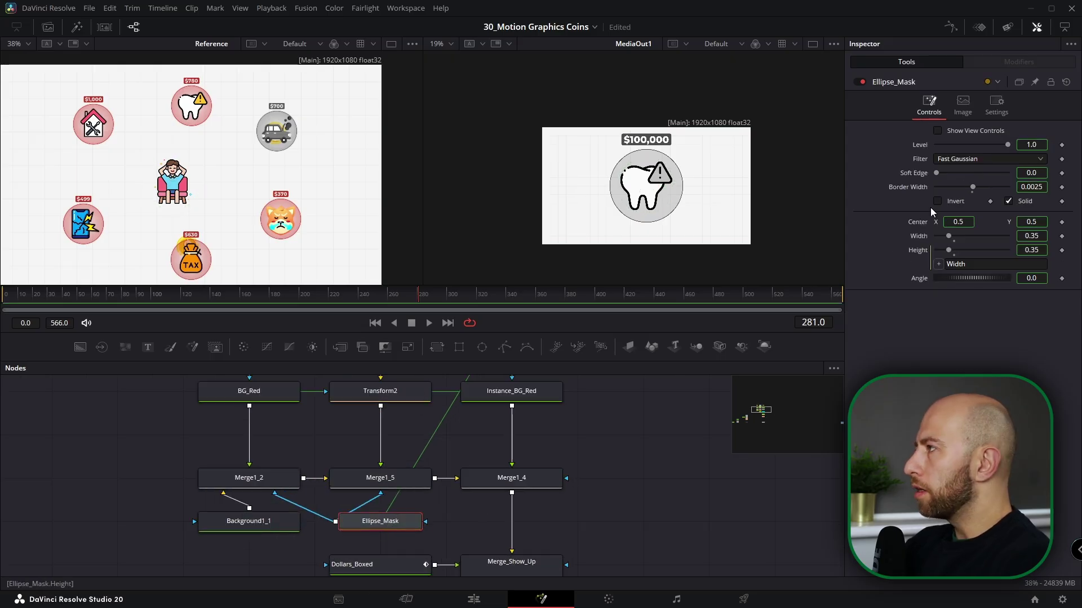
pyautogui.moveTo(1030, 236); pyautogui.dragTo(945, 235)
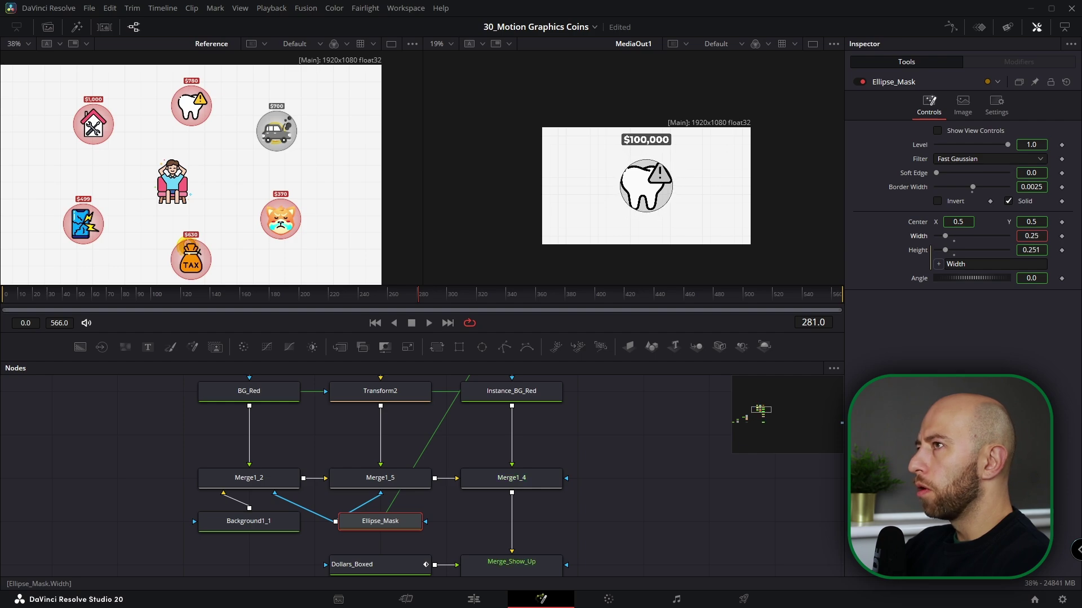
pyautogui.click(937, 131)
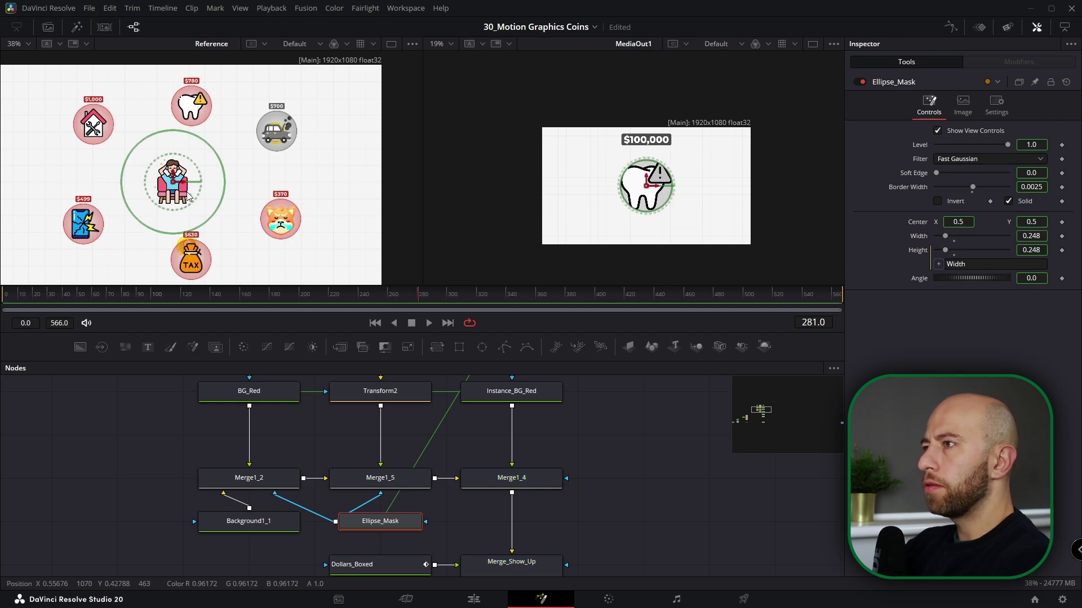
pyautogui.moveTo(173, 181); pyautogui.dragTo(94, 124)
pyautogui.moveTo(1032, 236)
pyautogui.mouseDown()
pyautogui.moveTo(1000, 235)
pyautogui.moveTo(1031, 235)
pyautogui.mouseUp()
pyautogui.scroll(4, 63, 122)
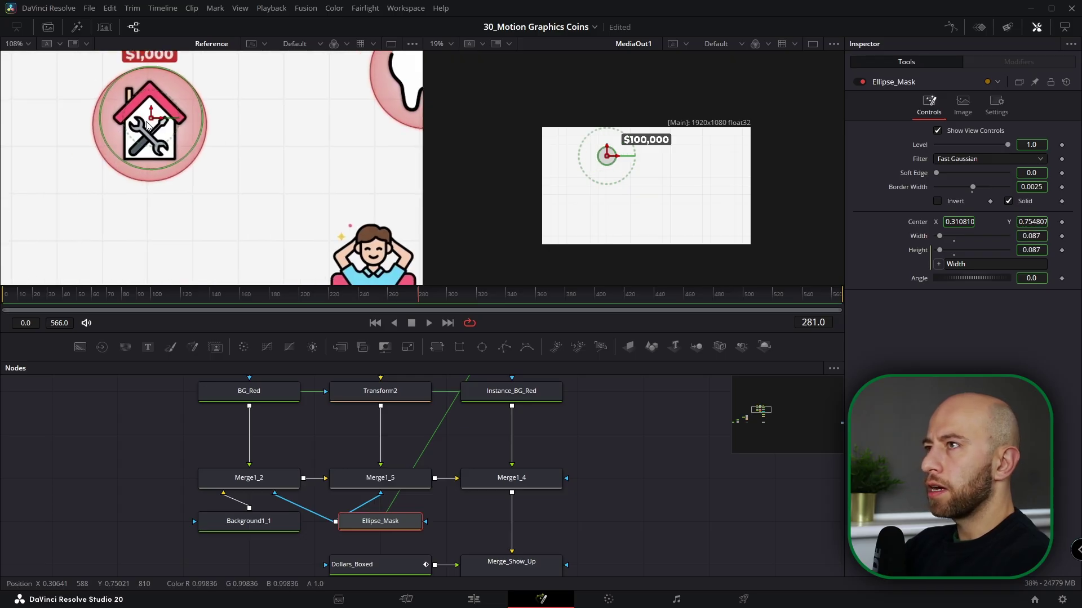
pyautogui.moveTo(1031, 235); pyautogui.dragTo(1036, 236)
pyautogui.moveTo(91, 124); pyautogui.dragTo(89, 124)
# Reduce the Dollars_Boxed text size to 0.04 and move the price label just above the shrunken coin
pyautogui.moveTo(418, 295); pyautogui.dragTo(491, 297)
pyautogui.scroll(-4, 210, 187)
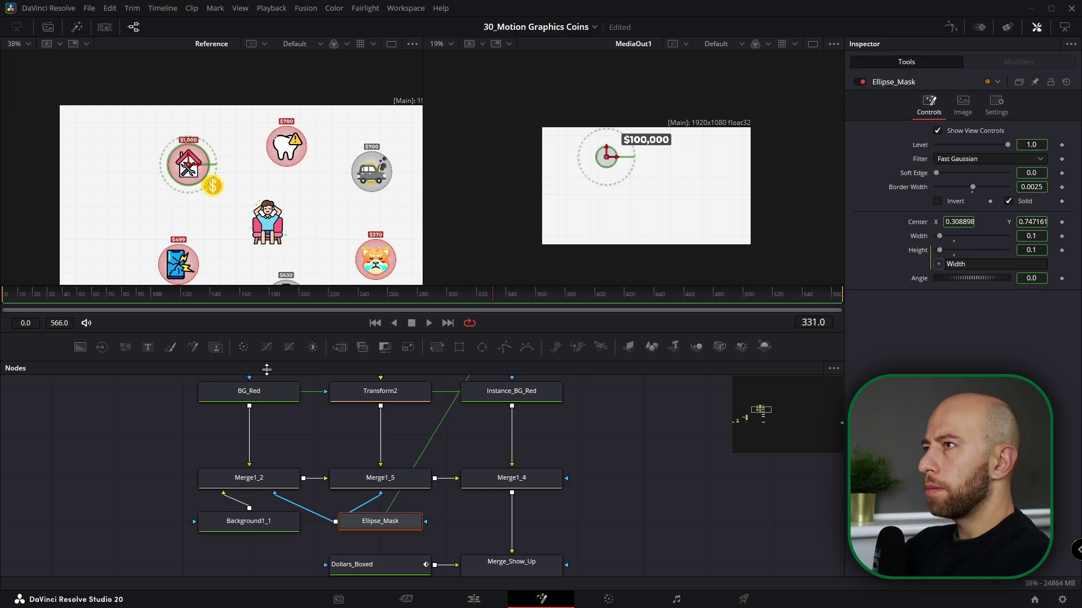
pyautogui.scroll(-2, 320, 540)
pyautogui.moveTo(357, 535); pyautogui.dragTo(347, 480)
pyautogui.click(352, 501)
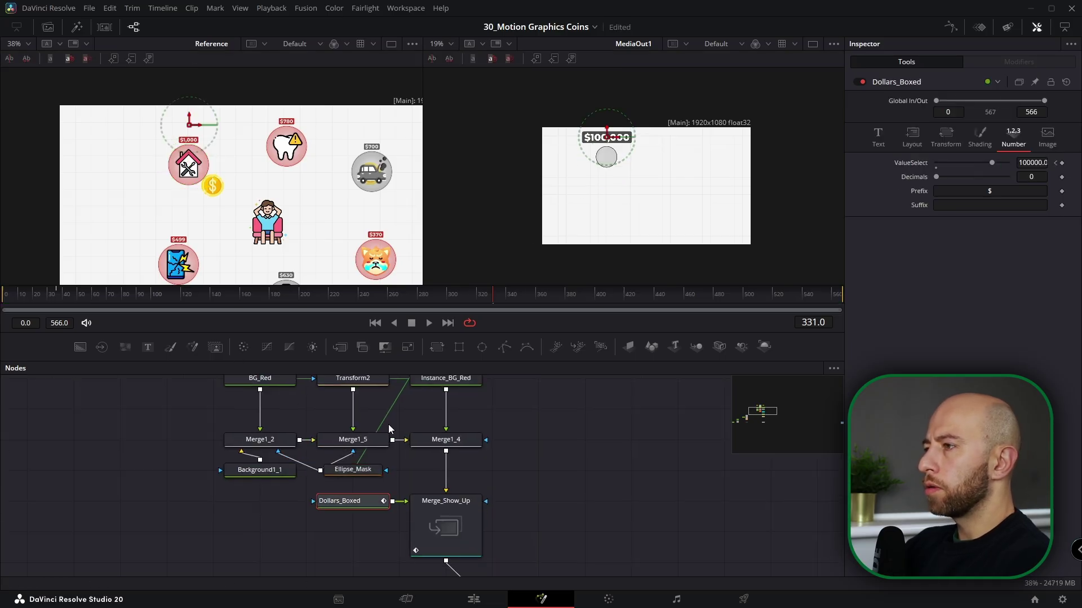
pyautogui.click(879, 138)
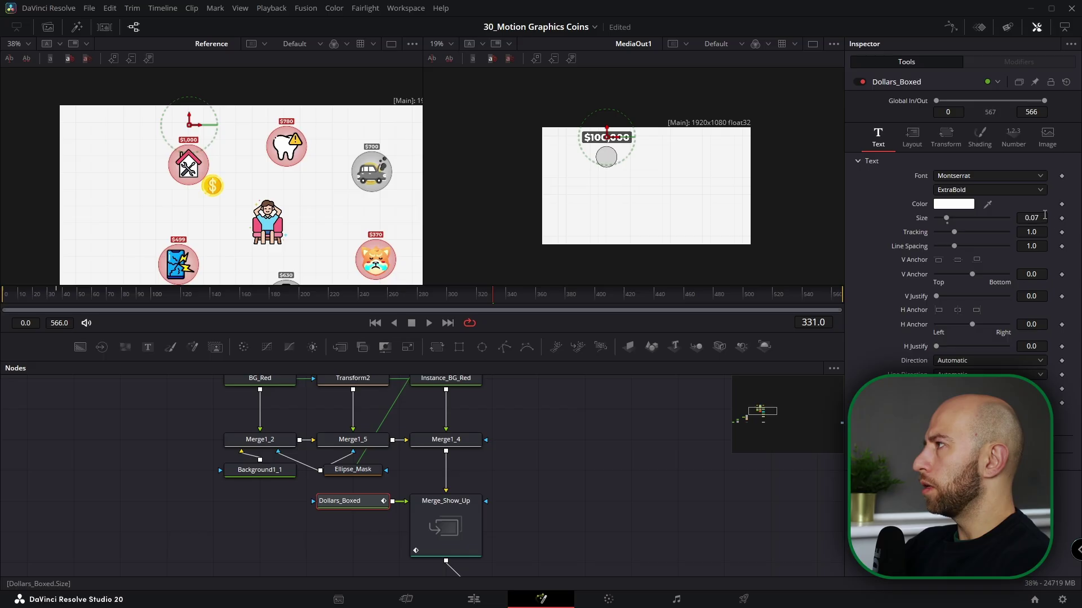
pyautogui.scroll(4, 612, 143)
pyautogui.moveTo(594, 124); pyautogui.dragTo(595, 137)
# At frame 161, use Transform2 to centre the tooth icon inside the coin and scale it to about 0.262
pyautogui.click(240, 295)
pyautogui.moveTo(350, 388); pyautogui.dragTo(366, 433)
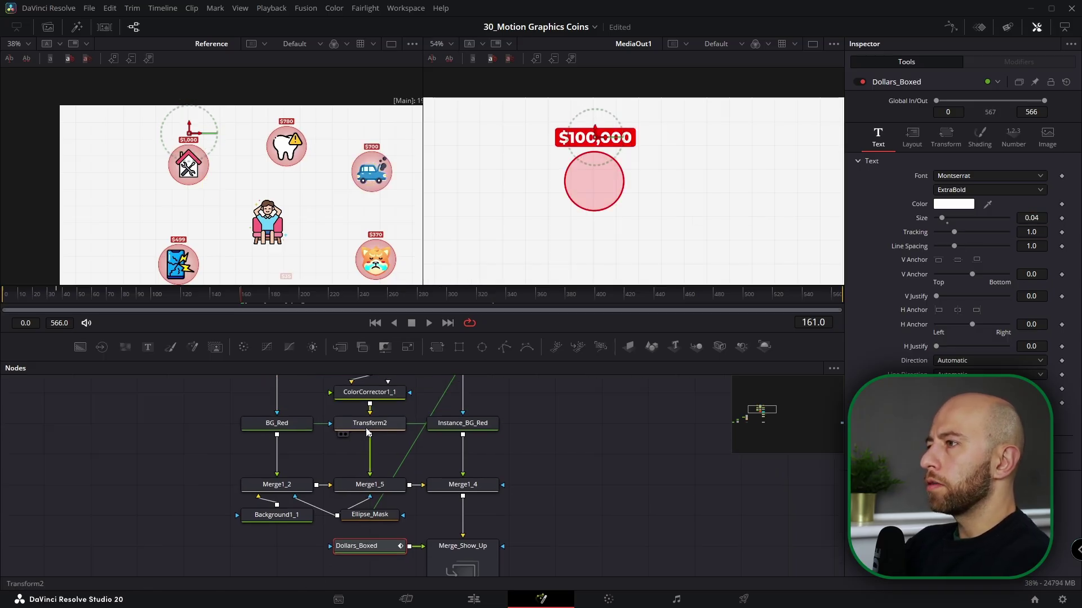
pyautogui.click(370, 428)
pyautogui.scroll(2, 371, 434)
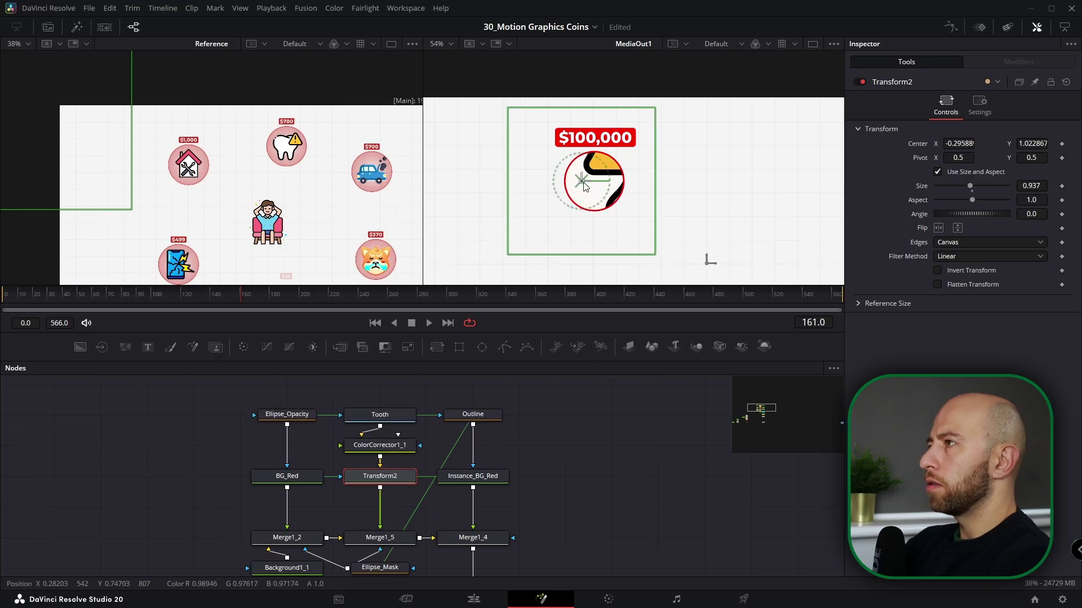
pyautogui.moveTo(593, 182); pyautogui.dragTo(595, 182)
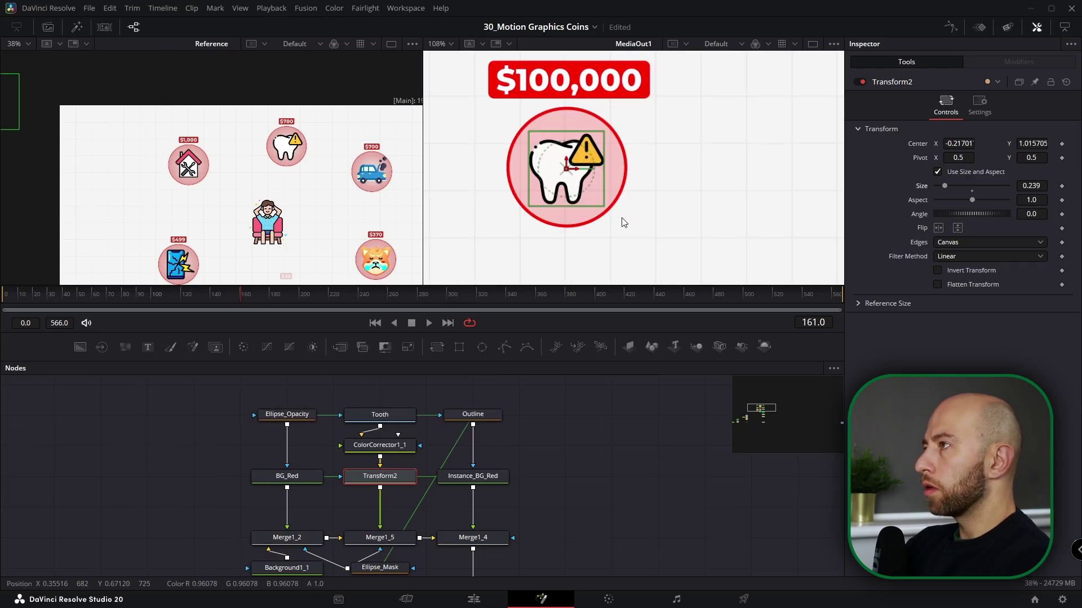
pyautogui.moveTo(620, 221); pyautogui.dragTo(619, 213)
pyautogui.moveTo(944, 185); pyautogui.dragTo(945, 185)
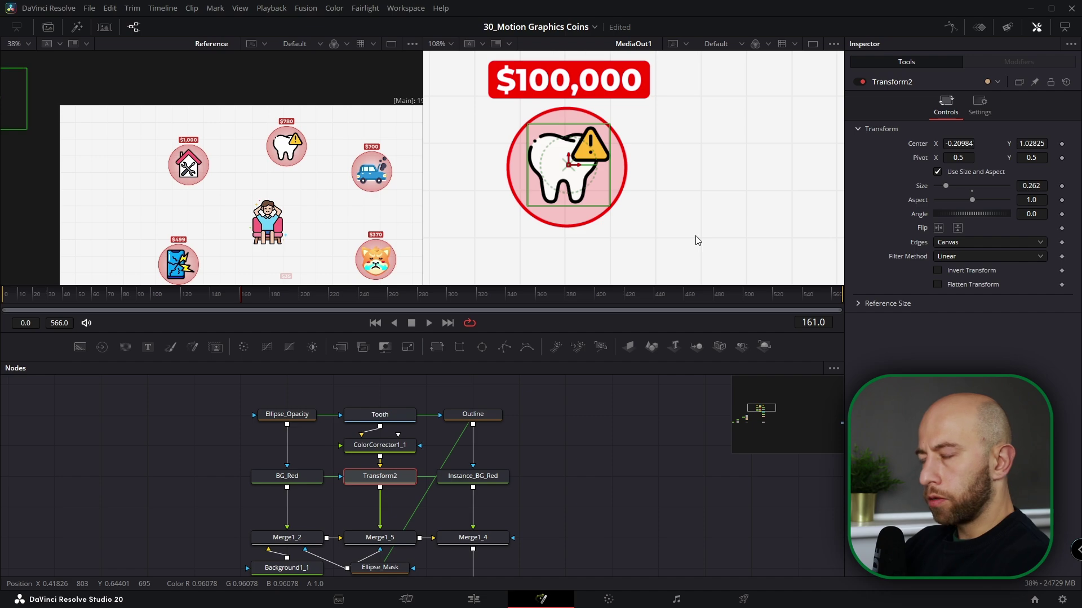
# Select all nodes of the coin branch and paste five copies of it in a row beside the original
pyautogui.scroll(-8, 676, 215)
pyautogui.moveTo(676, 215); pyautogui.dragTo(664, 207)
pyautogui.moveTo(10, 298); pyautogui.dragTo(257, 295)
pyautogui.scroll(-5, 471, 477)
pyautogui.moveTo(472, 475); pyautogui.dragTo(458, 482)
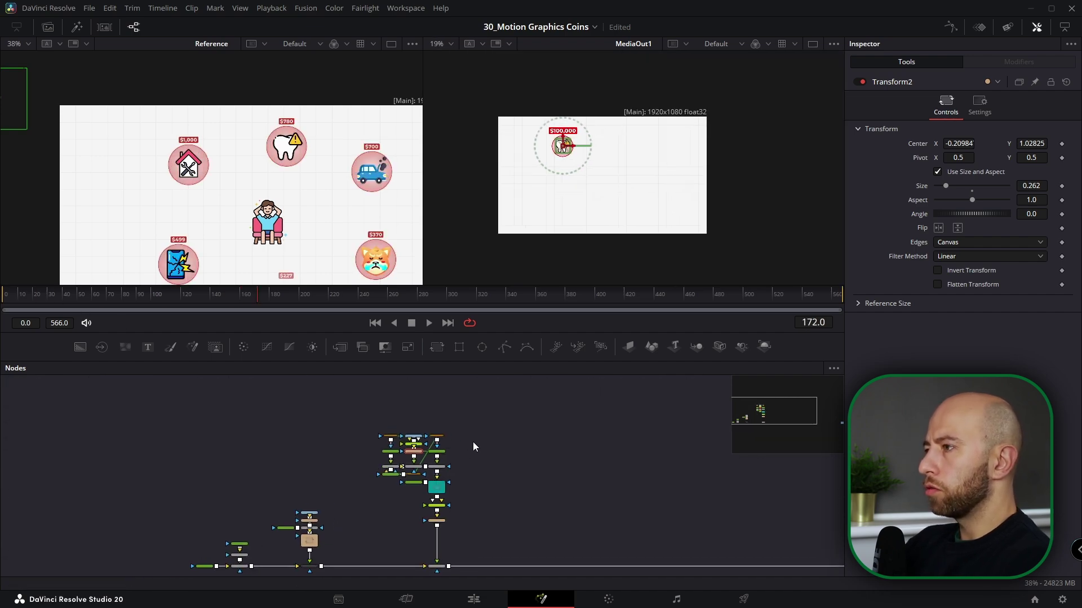
pyautogui.click(485, 417)
pyautogui.hotkey('ctrl', 'a')
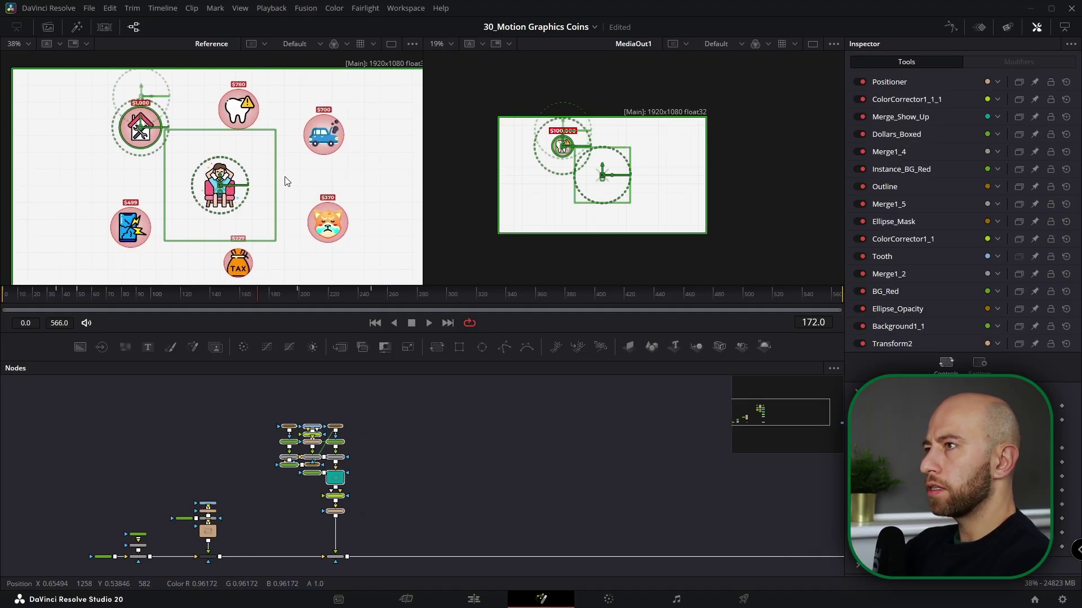
pyautogui.hotkey('ctrl', 'v')
pyautogui.hotkey('ctrl', 'v')
pyautogui.hotkey('ctrl', 'v')
pyautogui.hotkey('ctrl', 'v')
pyautogui.hotkey('ctrl', 'v')
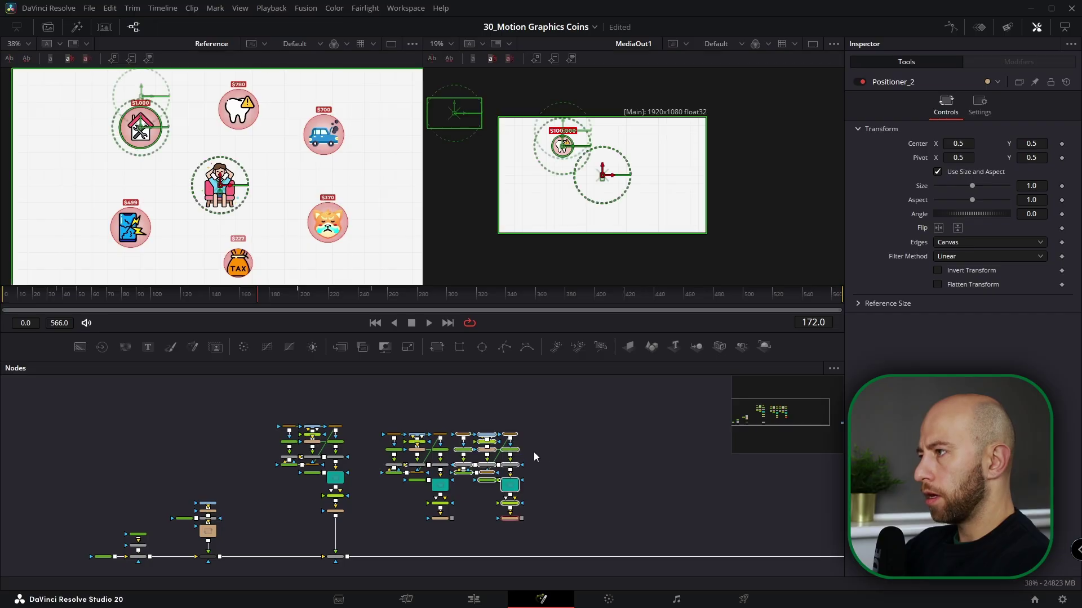
# Connect the Positioner outputs of the five copied branches to the main node line through separate Merge nodes
pyautogui.moveTo(264, 505); pyautogui.dragTo(342, 450)
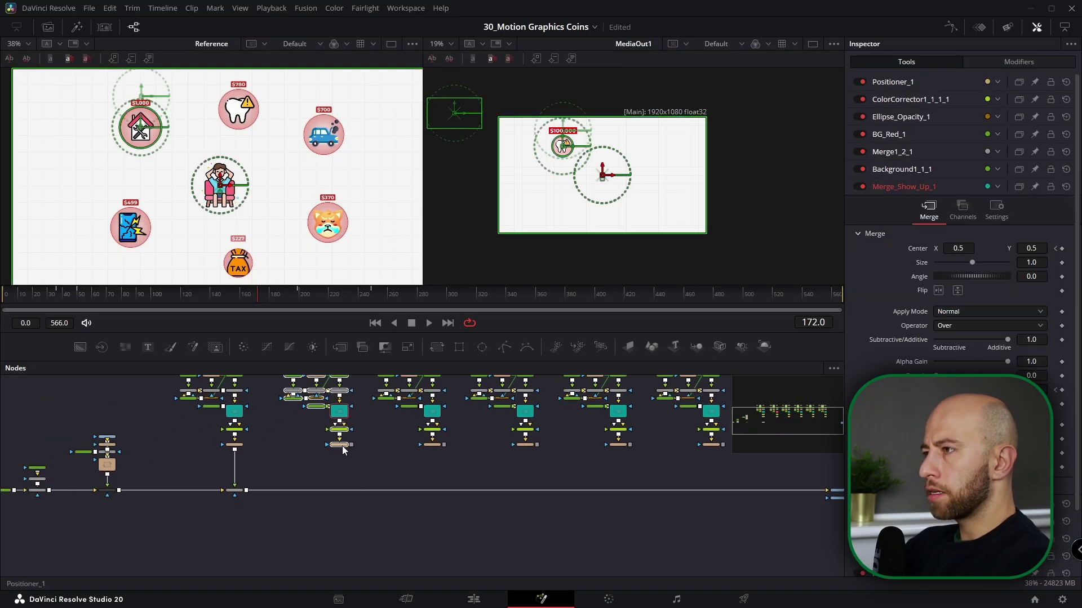
pyautogui.moveTo(250, 486); pyautogui.dragTo(246, 490)
pyautogui.moveTo(444, 445); pyautogui.dragTo(353, 490)
pyautogui.moveTo(537, 445); pyautogui.dragTo(444, 490)
pyautogui.moveTo(450, 507); pyautogui.dragTo(264, 503)
pyautogui.moveTo(443, 442); pyautogui.dragTo(351, 485)
pyautogui.scroll(2, 386, 438)
pyautogui.moveTo(537, 442); pyautogui.dragTo(425, 471)
pyautogui.scroll(-3, 406, 468)
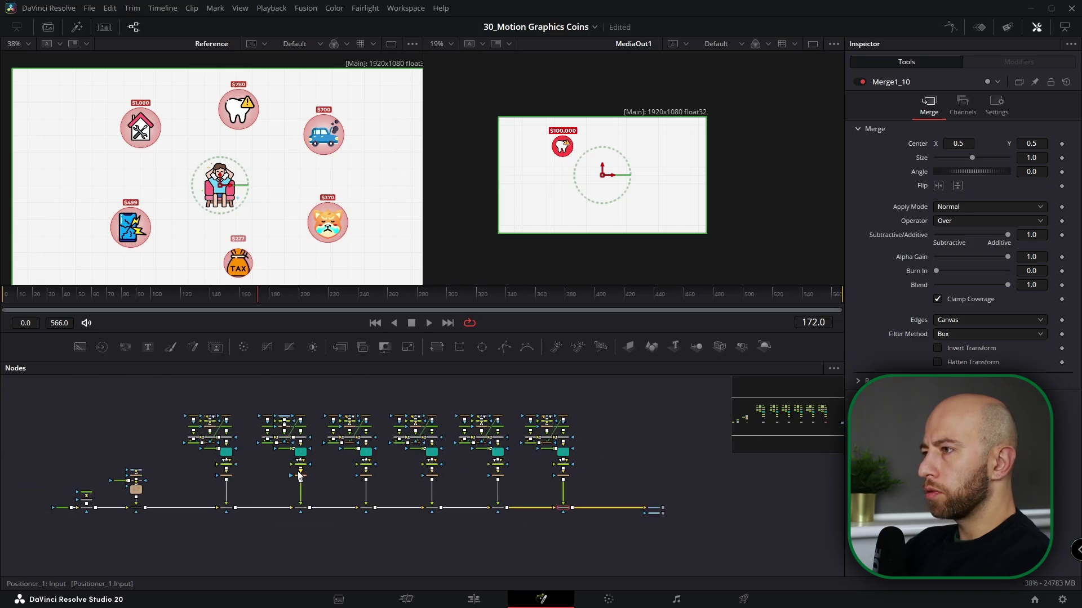
# Offset the second coin from the original by moving Positioner_1's centre to about X 0.714, Y 0.558
pyautogui.scroll(4, 298, 474)
pyautogui.moveTo(203, 491); pyautogui.dragTo(211, 493)
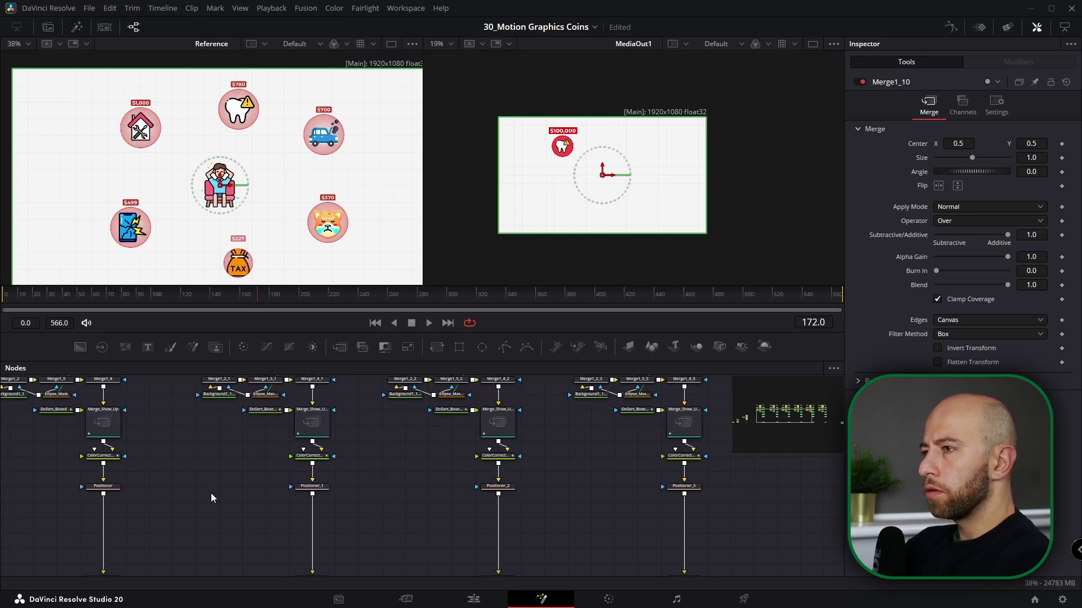
pyautogui.click(107, 490)
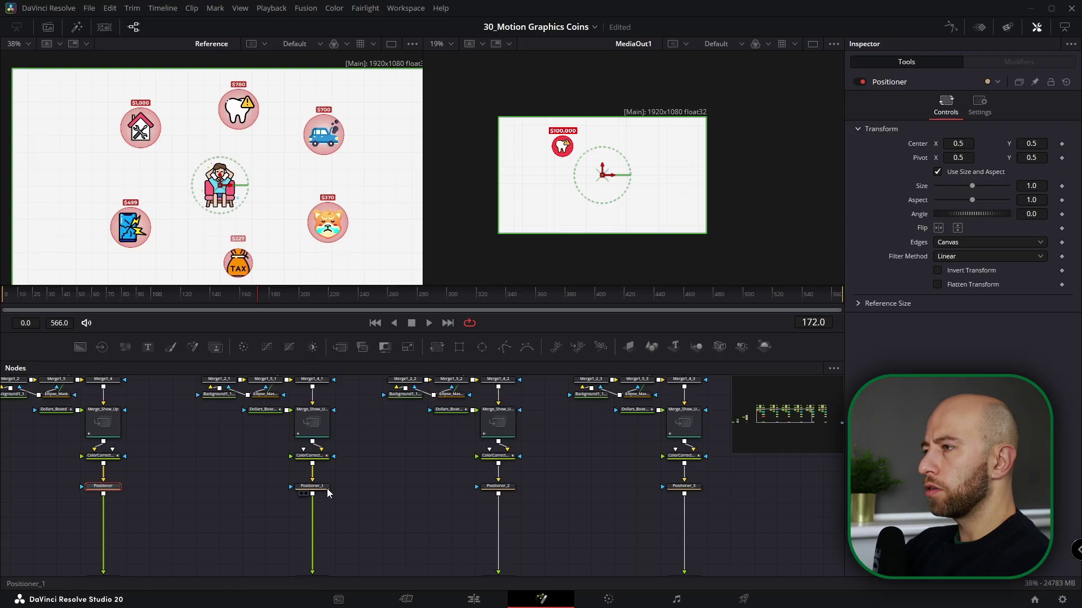
pyautogui.click(311, 486)
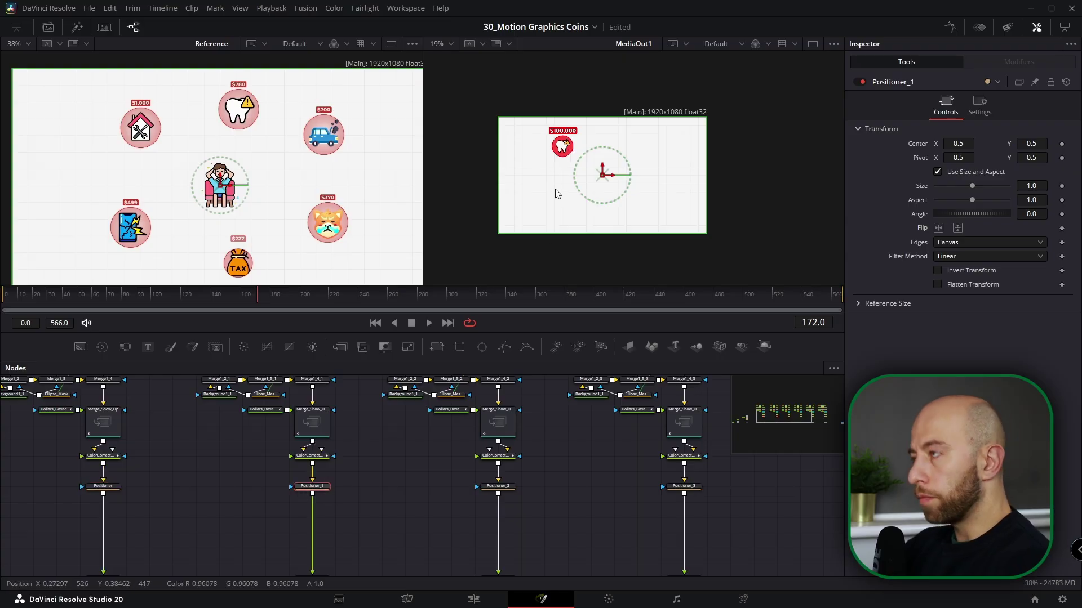
pyautogui.moveTo(556, 177); pyautogui.dragTo(600, 170)
pyautogui.scroll(-2, 267, 527)
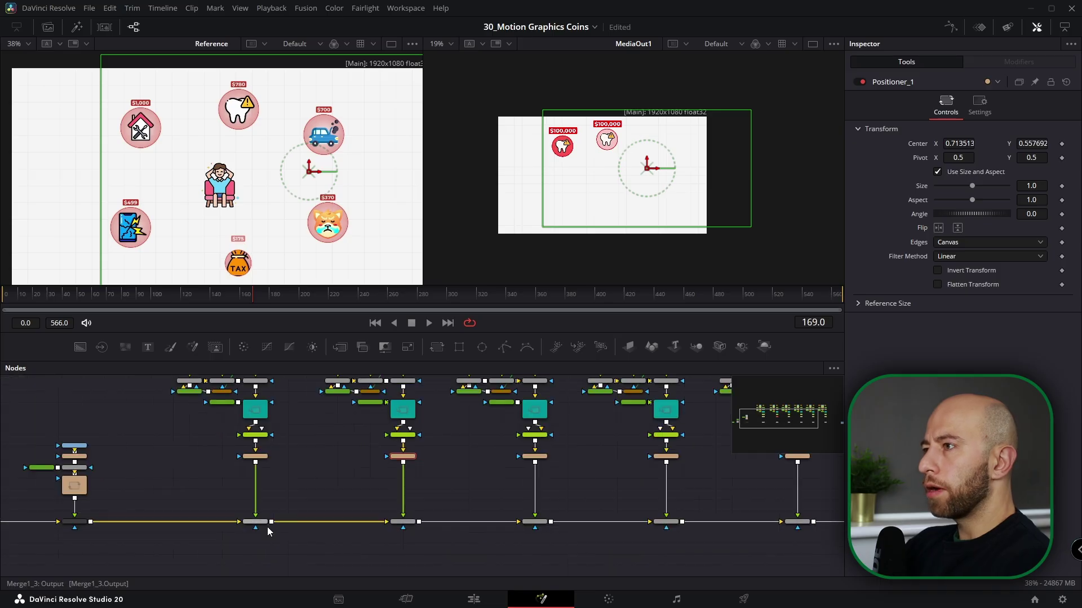
# Enable the disabled Merge1_1 node to show the central relaxing character again
pyautogui.moveTo(267, 527); pyautogui.dragTo(362, 510)
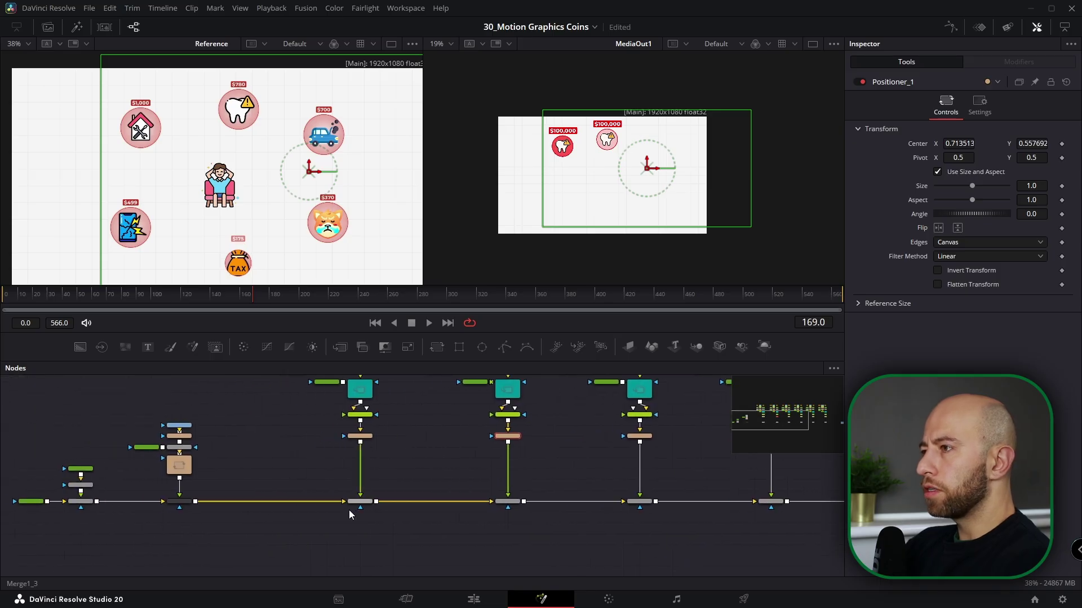
pyautogui.moveTo(164, 482); pyautogui.dragTo(210, 516)
pyautogui.scroll(3, 221, 550)
pyautogui.click(238, 527)
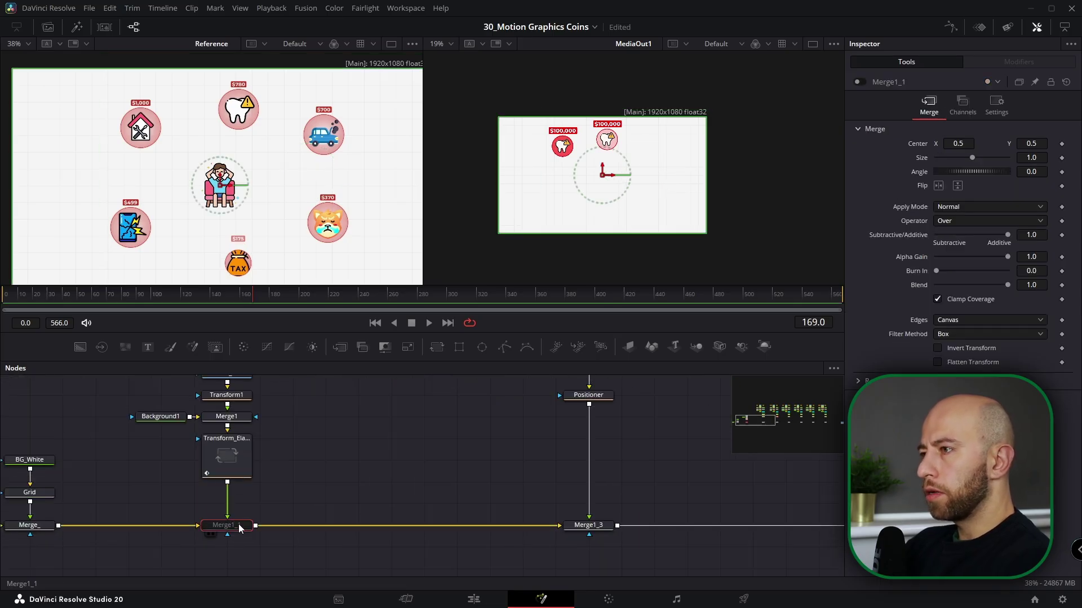
pyautogui.hotkey('ctrl', 'p')
# Reposition the second coin with Positioner_1's centre at about X 0.773, Y 0.543
pyautogui.click(403, 462)
pyautogui.scroll(-4, 555, 417)
pyautogui.moveTo(528, 419); pyautogui.dragTo(306, 474)
pyautogui.scroll(4, 306, 475)
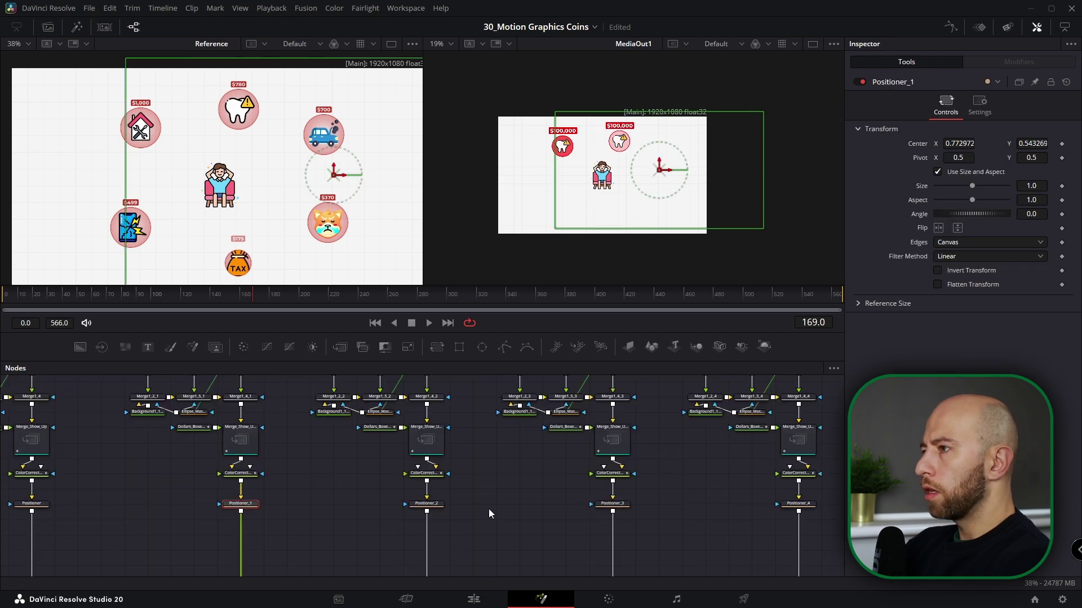
# Arrange the remaining four coins around the central character with Positioner_2 to Positioner_5, placing Positioner_5 at about X 0.432, Y 0.207
pyautogui.moveTo(489, 509); pyautogui.dragTo(454, 512)
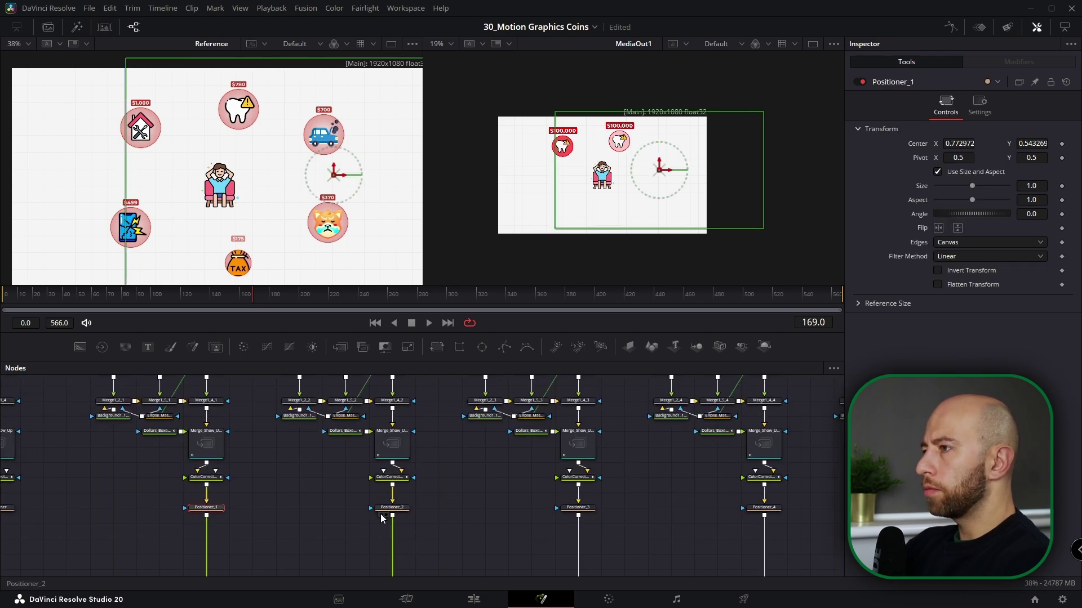
pyautogui.click(400, 509)
pyautogui.click(578, 507)
pyautogui.moveTo(628, 228); pyautogui.dragTo(758, 304)
pyautogui.click(519, 475)
pyautogui.moveTo(600, 226); pyautogui.dragTo(616, 294)
pyautogui.click(705, 474)
pyautogui.moveTo(677, 247); pyautogui.dragTo(662, 282)
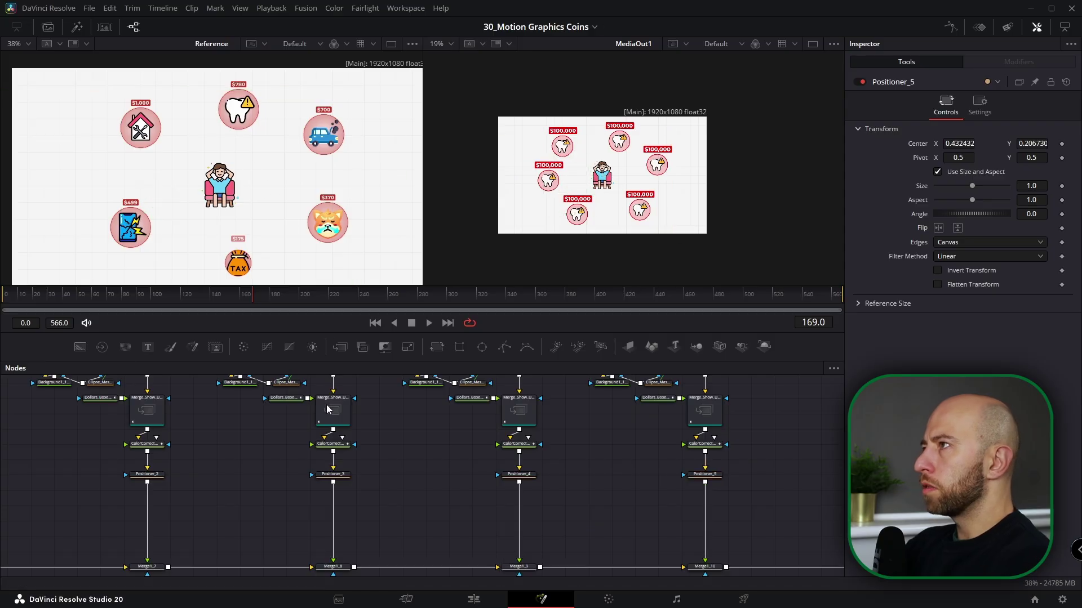
# Replace the tooth images in the copied branches with the home repair, pet ill, smartphone and tax bag icons from the Icons bin
pyautogui.scroll(-3, 325, 451)
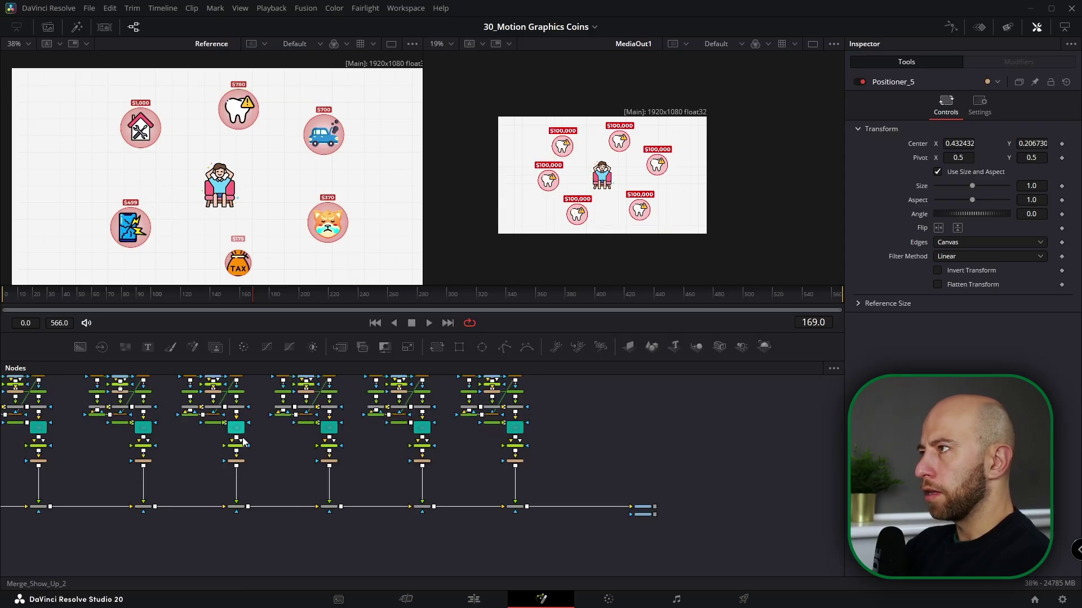
pyautogui.moveTo(243, 442); pyautogui.dragTo(442, 471)
pyautogui.scroll(4, 200, 431)
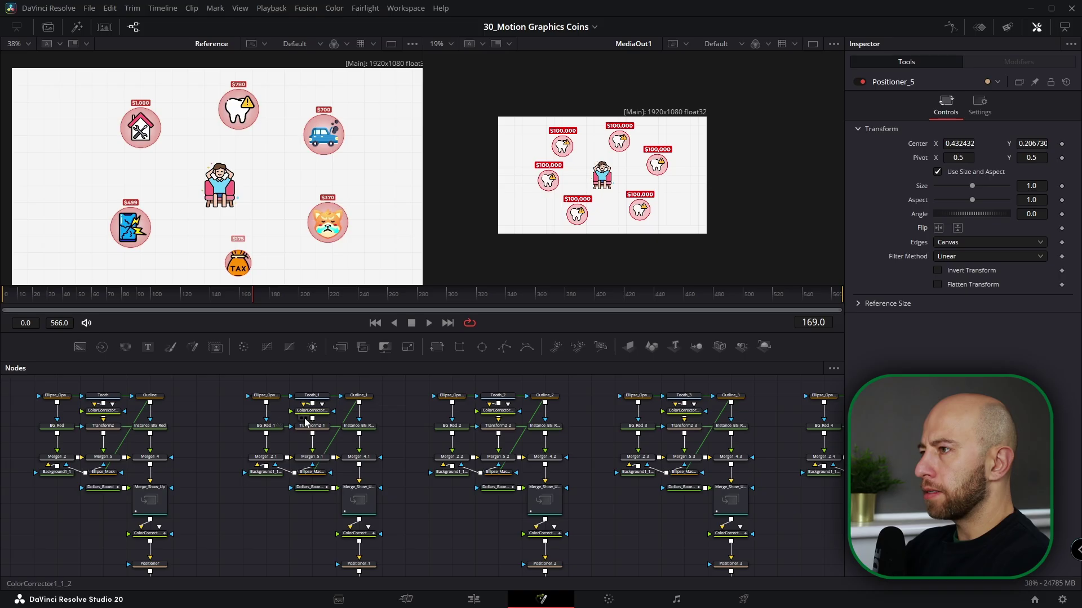
pyautogui.click(246, 459)
pyautogui.scroll(-2, 246, 462)
pyautogui.moveTo(214, 463); pyautogui.dragTo(238, 454)
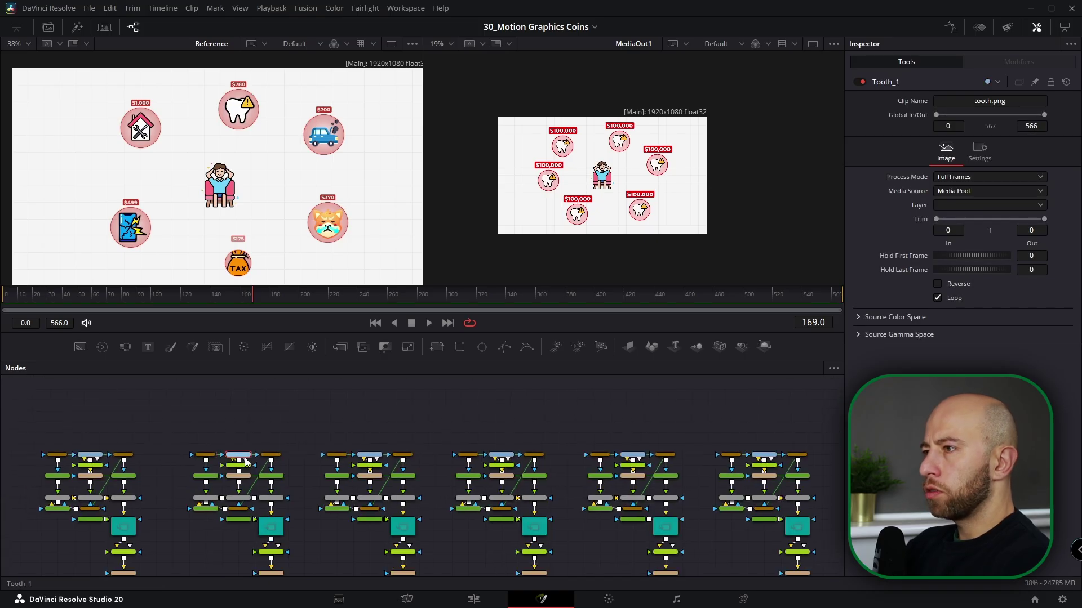
pyautogui.click(48, 27)
pyautogui.moveTo(139, 94); pyautogui.dragTo(536, 459)
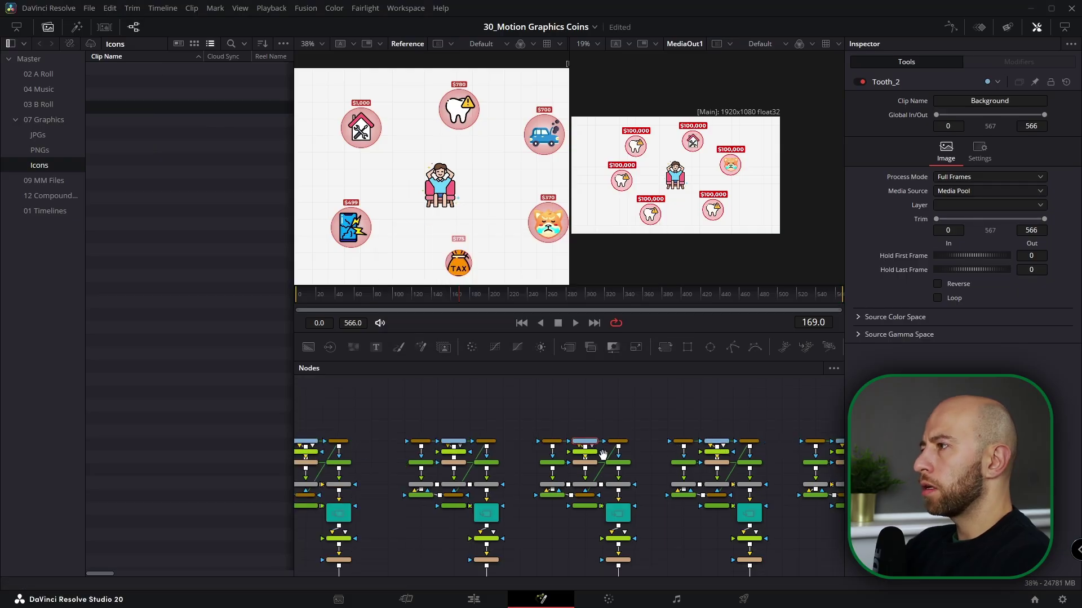
pyautogui.moveTo(155, 134); pyautogui.dragTo(666, 394)
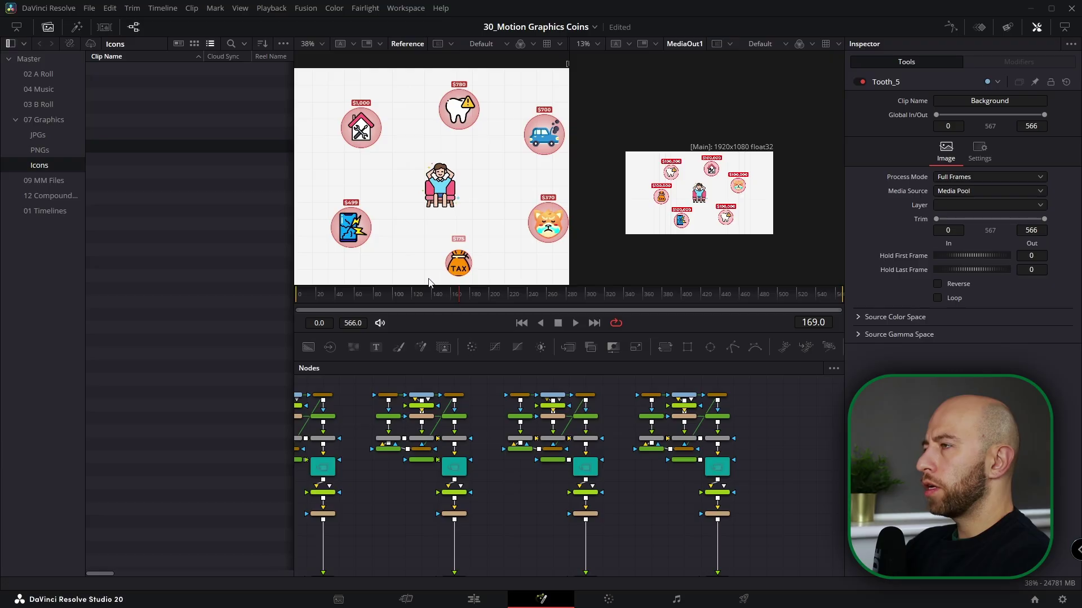
pyautogui.moveTo(409, 297); pyautogui.dragTo(642, 300)
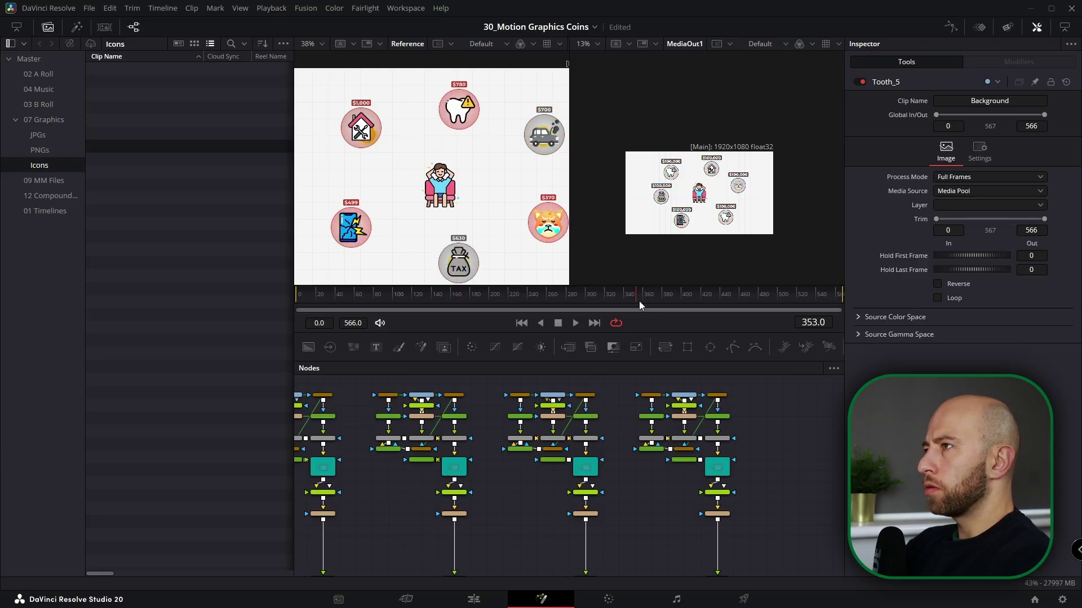
pyautogui.click(50, 27)
# Add a transparent Background node in an empty area of the node graph near the start of the main line
pyautogui.moveTo(212, 403); pyautogui.dragTo(775, 441)
pyautogui.scroll(-3, 774, 442)
pyautogui.moveTo(397, 483); pyautogui.dragTo(304, 549)
pyautogui.scroll(3, 366, 526)
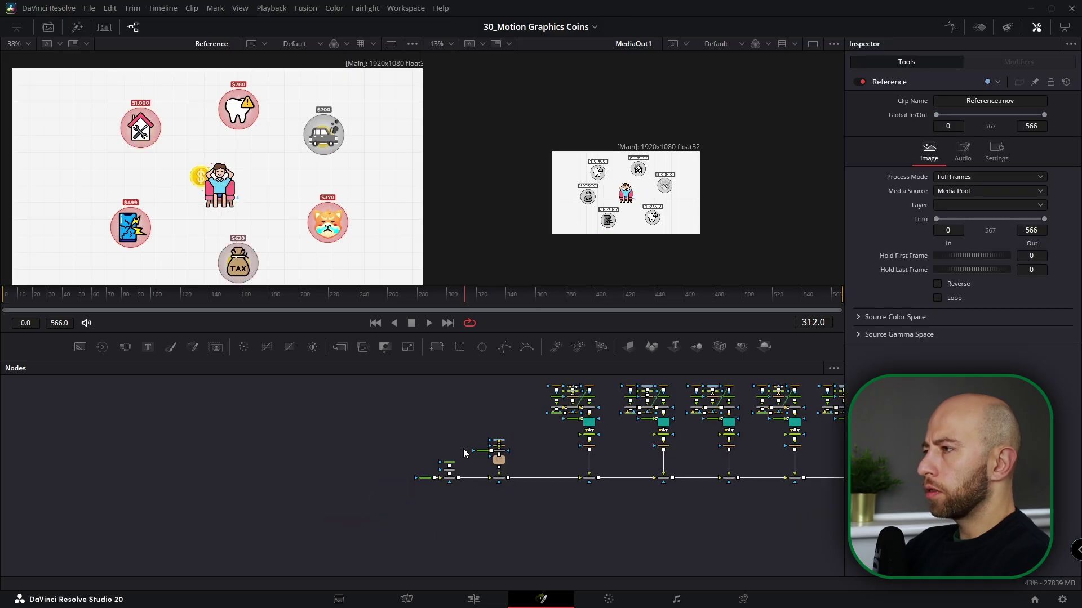
pyautogui.moveTo(465, 450); pyautogui.dragTo(129, 478)
pyautogui.moveTo(79, 346); pyautogui.dragTo(305, 449)
pyautogui.scroll(3, 304, 449)
pyautogui.click(48, 26)
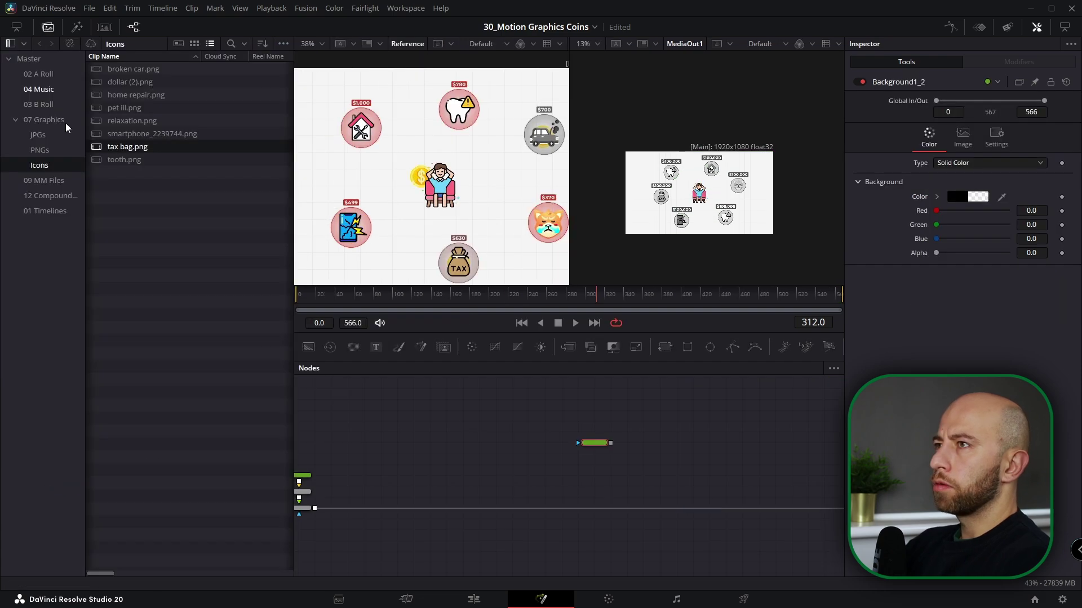
# Merge dollar (2).png from the Icons bin over the new background, rename the image node Coin and preview the merge
pyautogui.moveTo(130, 82); pyautogui.dragTo(570, 450)
pyautogui.press('F2')
pyautogui.write('Coin')
pyautogui.press('Return')
pyautogui.click(640, 498)
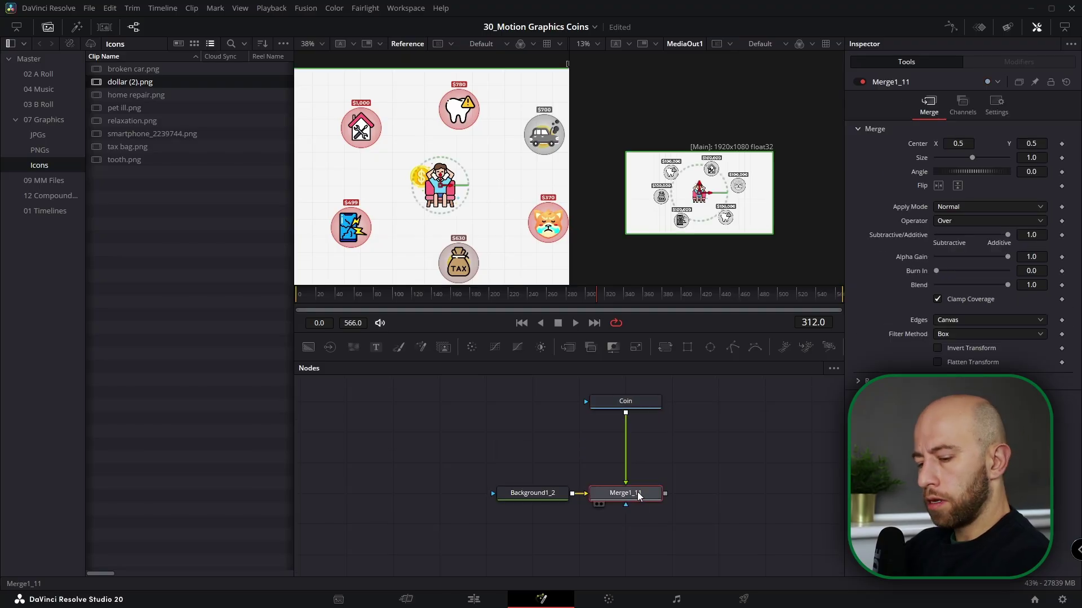
pyautogui.press('1')
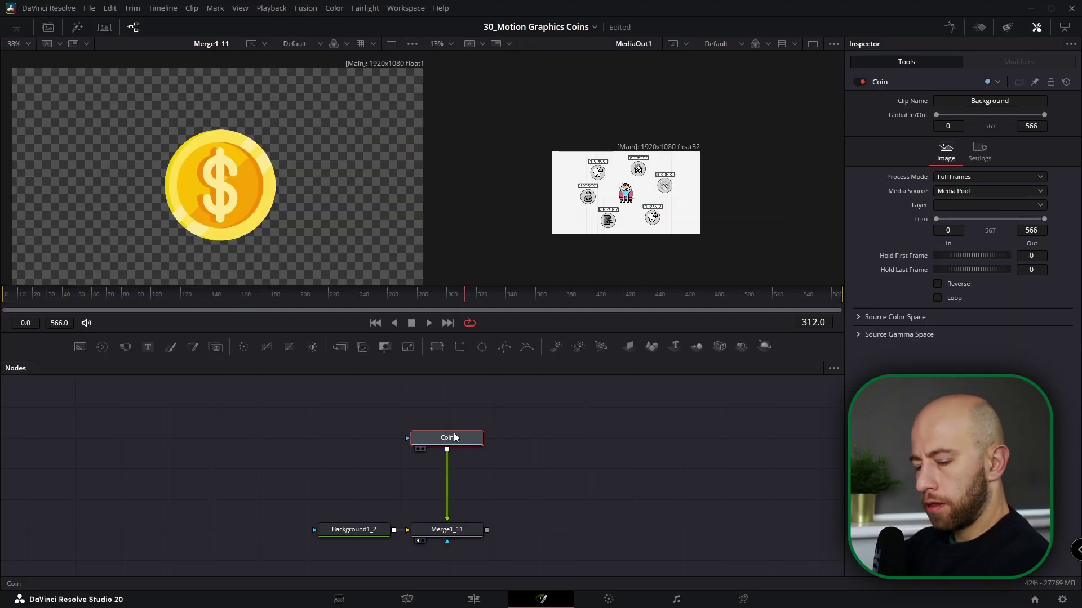
# Insert a Color Corrector and a Glow node after the Coin node and reduce the glow
pyautogui.hotkey('shift', 'space')
pyautogui.write('color')
pyautogui.press('Return')
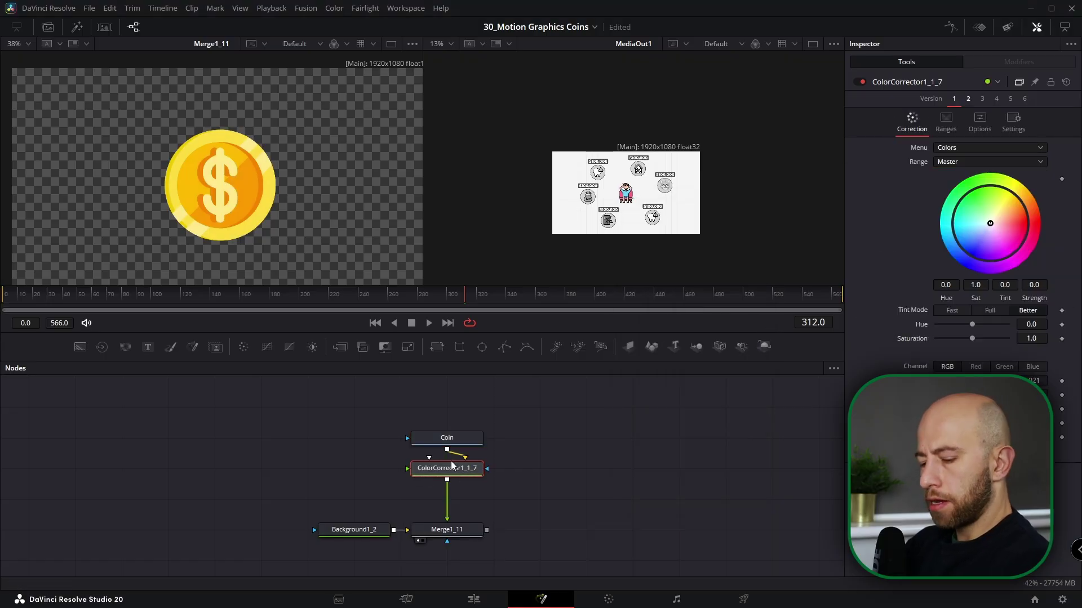
pyautogui.hotkey('shift', 'space')
pyautogui.write('glow')
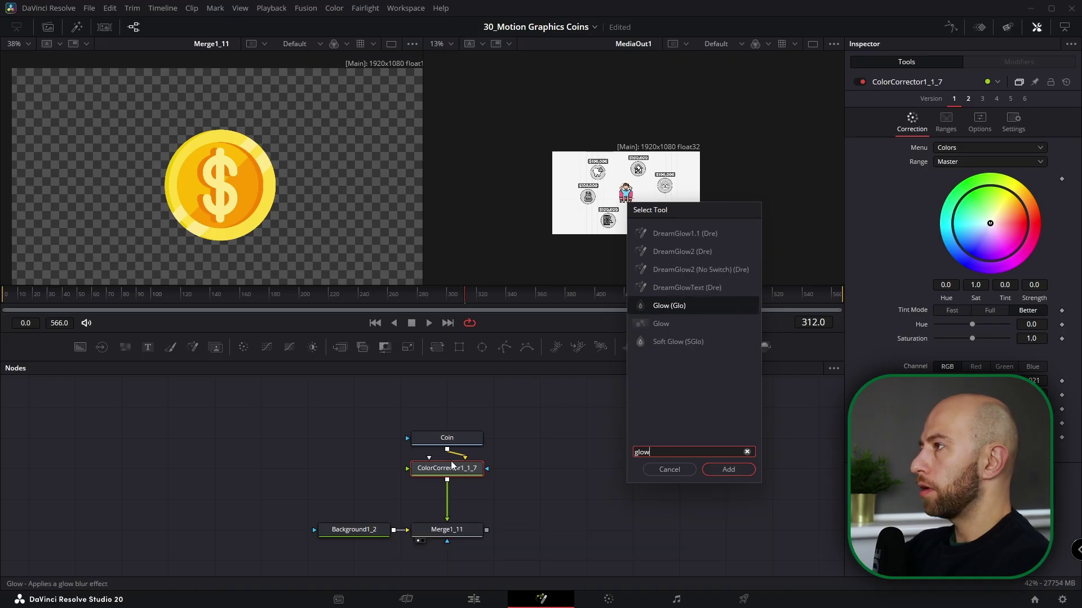
pyautogui.press('Return')
pyautogui.moveTo(990, 204); pyautogui.dragTo(946, 204)
# Merge the coin branch into the main node line right after the grid background's merge
pyautogui.click(565, 537)
pyautogui.moveTo(540, 446); pyautogui.dragTo(220, 537)
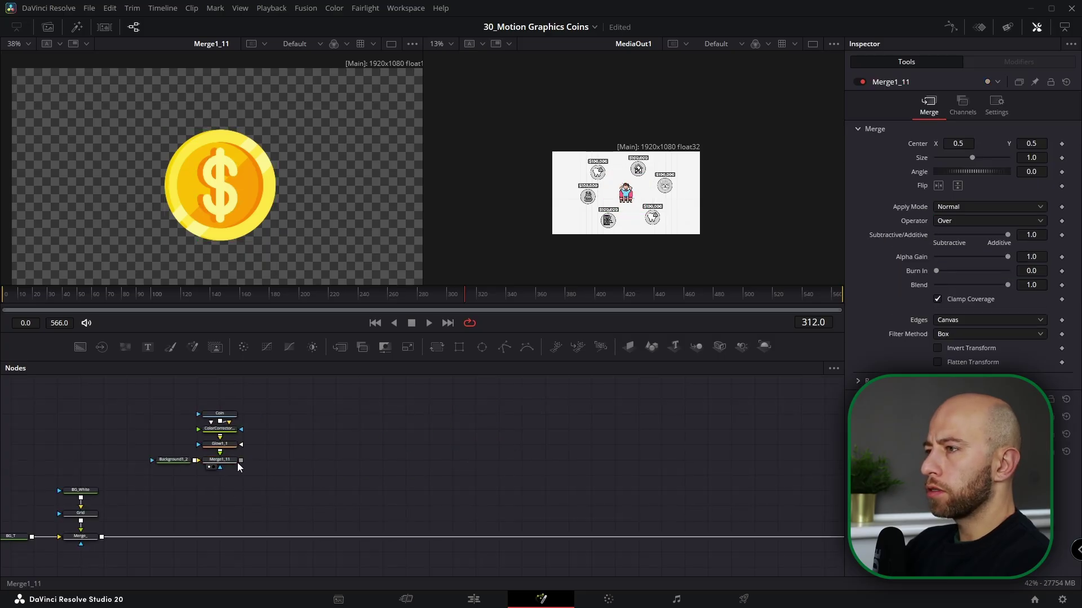
pyautogui.moveTo(258, 399); pyautogui.dragTo(243, 419)
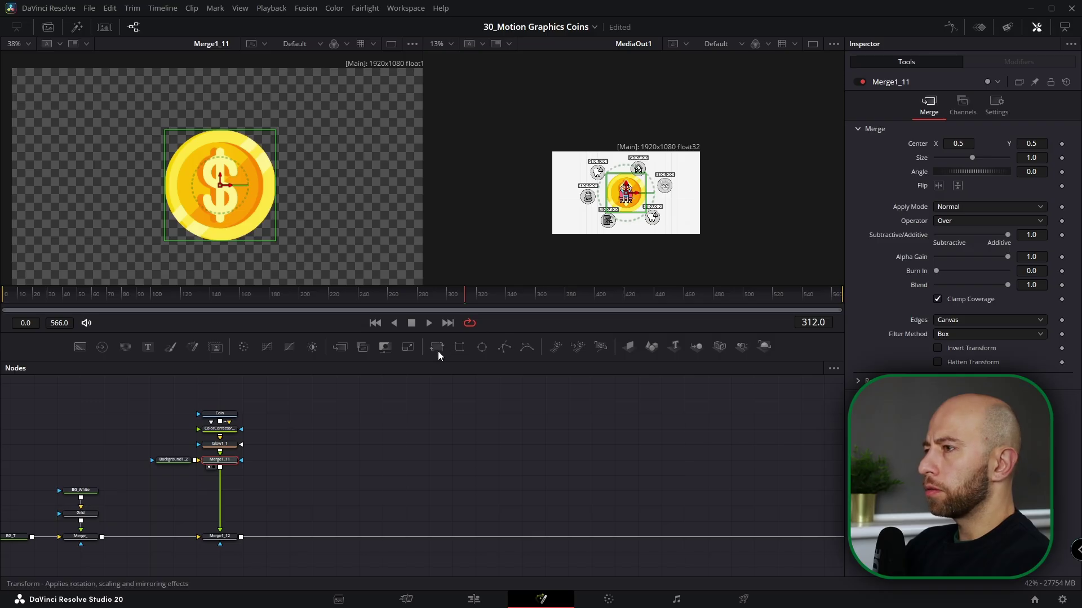
# Add a Transform node after the coin's merge and scale the coin down to a size of 0.222
pyautogui.click(437, 347)
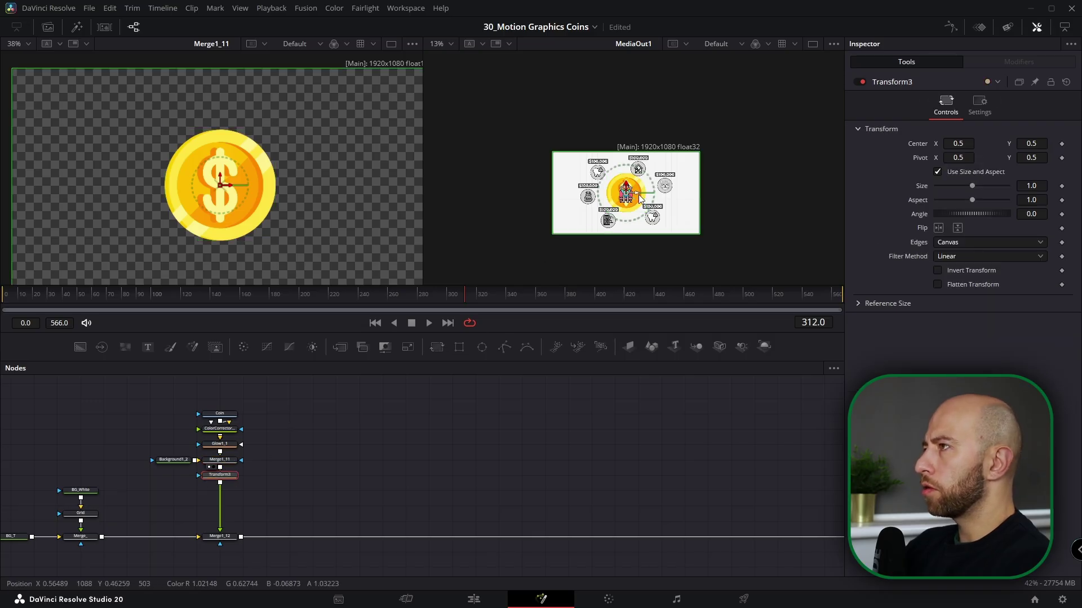
pyautogui.scroll(6, 636, 193)
pyautogui.moveTo(1030, 185); pyautogui.dragTo(944, 185)
# Show the Reference clip in the first viewer in place of the coin merge
pyautogui.click(22, 290)
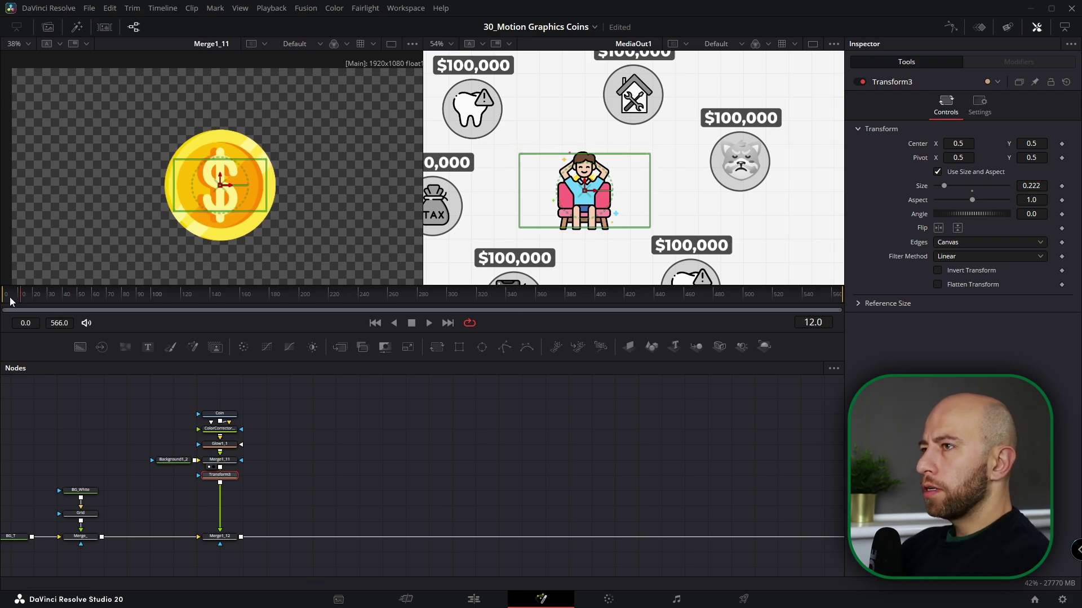
pyautogui.scroll(-3, 575, 435)
pyautogui.moveTo(673, 472); pyautogui.dragTo(225, 443)
pyautogui.moveTo(721, 469); pyautogui.dragTo(445, 499)
pyautogui.scroll(2, 526, 468)
pyautogui.click(538, 465)
pyautogui.press('1')
pyautogui.scroll(-4, 249, 463)
pyautogui.moveTo(249, 463); pyautogui.dragTo(710, 441)
# Show the coin's Transform3 node as a tile picture and rename it Coin_Movement
pyautogui.scroll(5, 354, 451)
pyautogui.scroll(3, 409, 458)
pyautogui.click(411, 463)
pyautogui.moveTo(513, 471); pyautogui.dragTo(448, 513)
pyautogui.rightClick(353, 507)
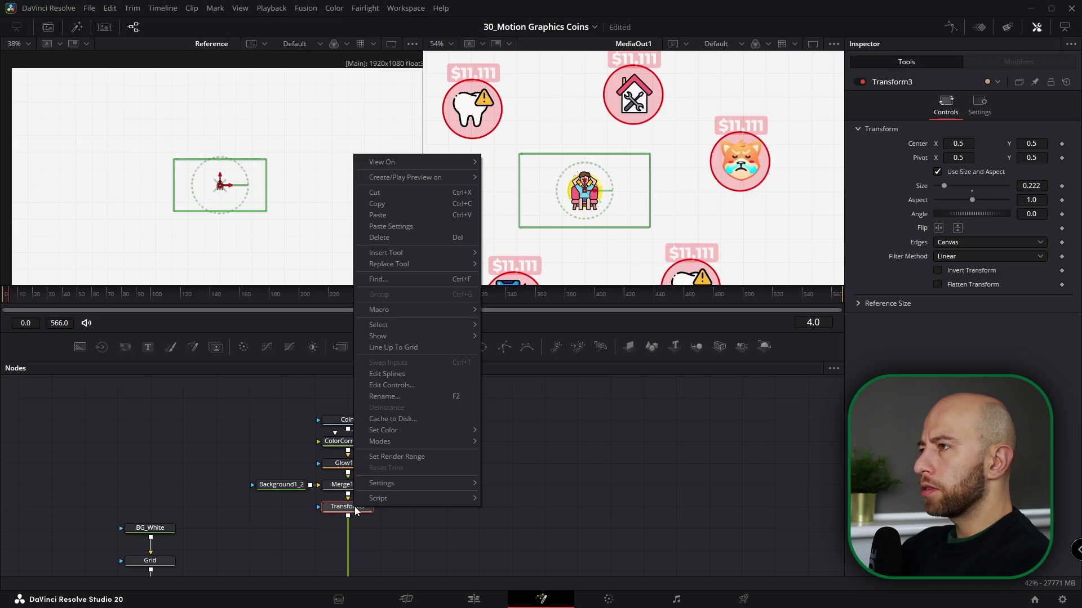
pyautogui.click(970, 324)
pyautogui.press('F2')
pyautogui.write('Coin_Movement')
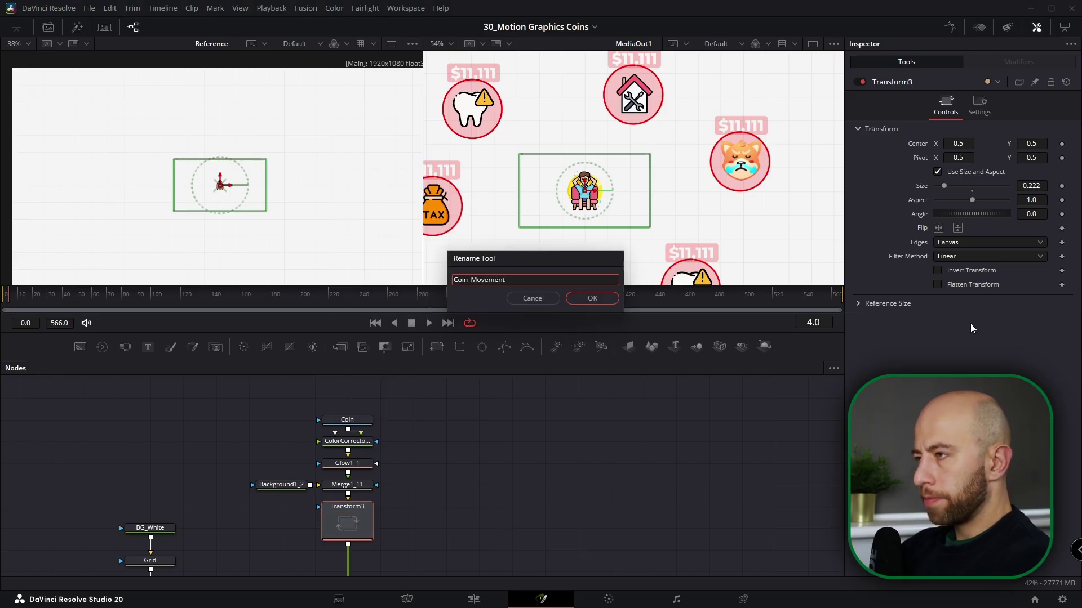
pyautogui.press('Return')
# With the playhead at frame 199, rename the coin's Merge1_12 node Opacity and show it as a tile picture
pyautogui.click(32, 296)
pyautogui.moveTo(31, 295); pyautogui.dragTo(297, 301)
pyautogui.scroll(-4, 330, 479)
pyautogui.click(330, 501)
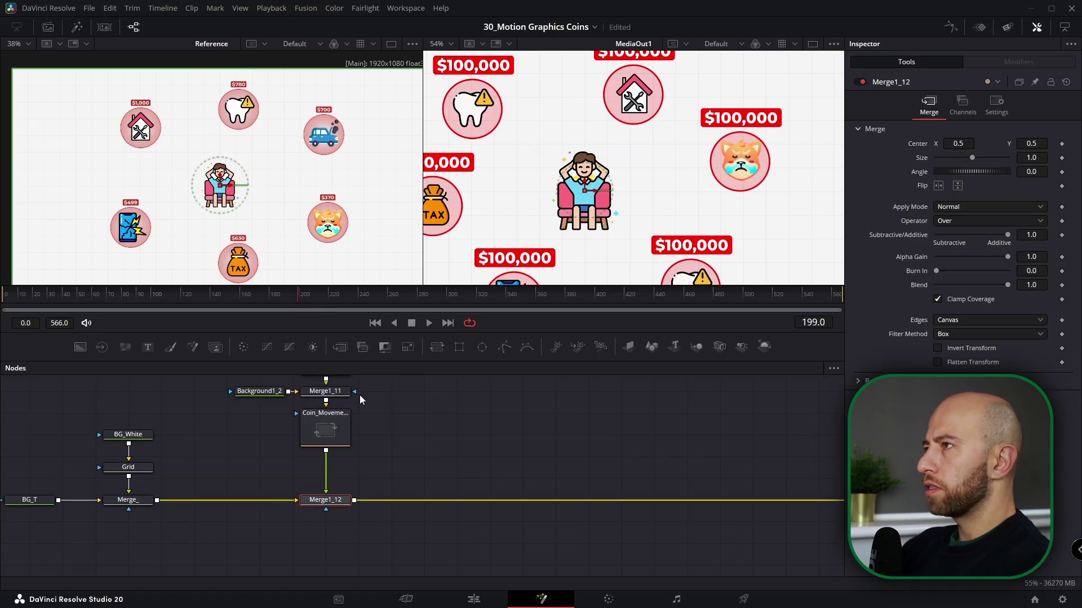
pyautogui.hotkey('ctrl', 'f')
pyautogui.scroll(2, 325, 484)
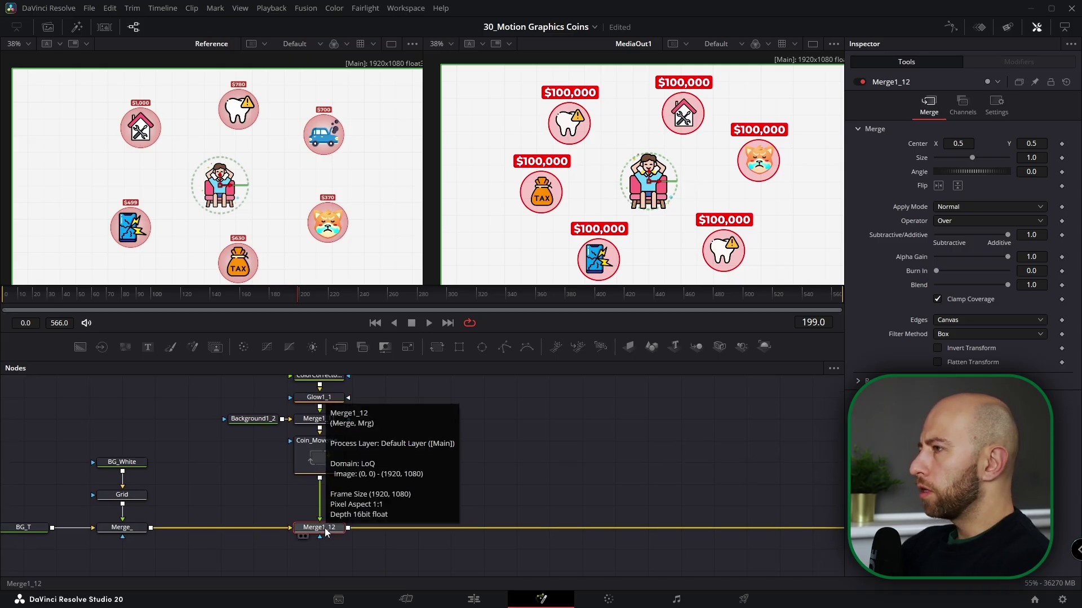
pyautogui.press('F2')
pyautogui.write('Op')
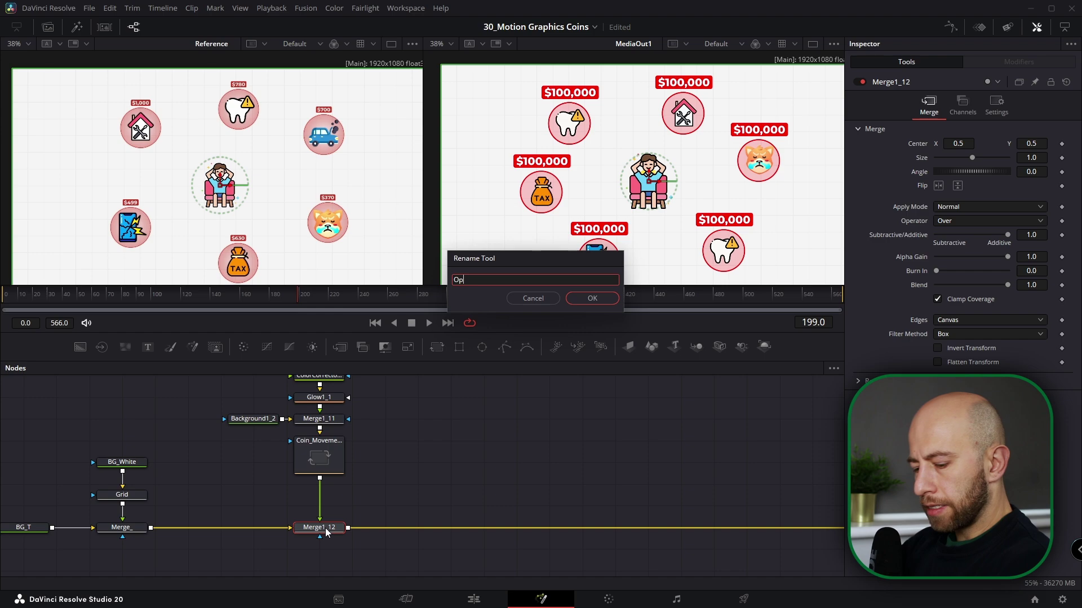
pyautogui.write('acity')
pyautogui.press('Return')
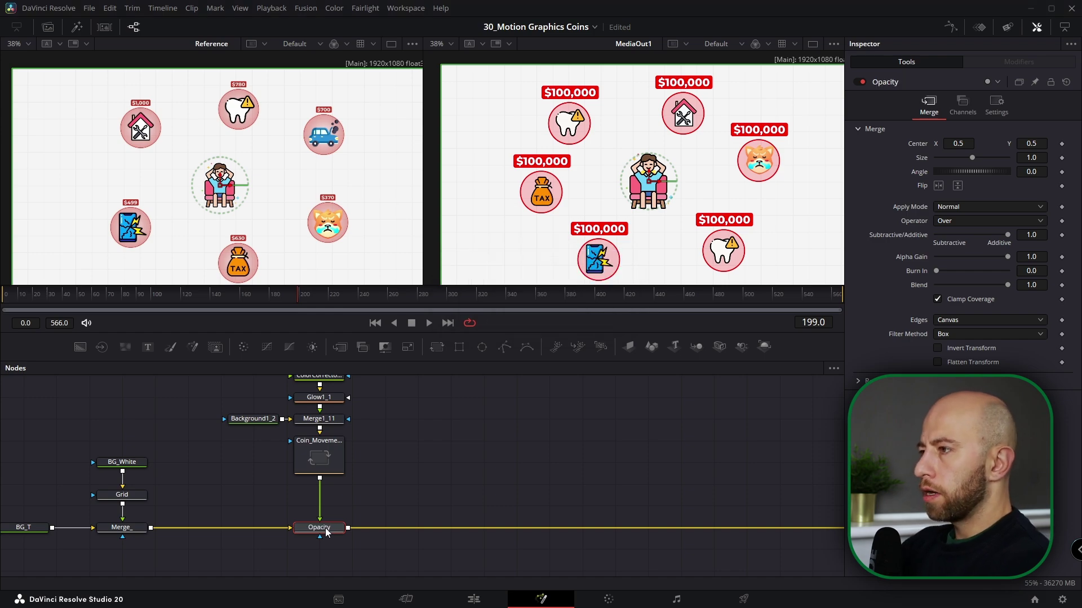
pyautogui.rightClick(327, 532)
pyautogui.click(370, 360)
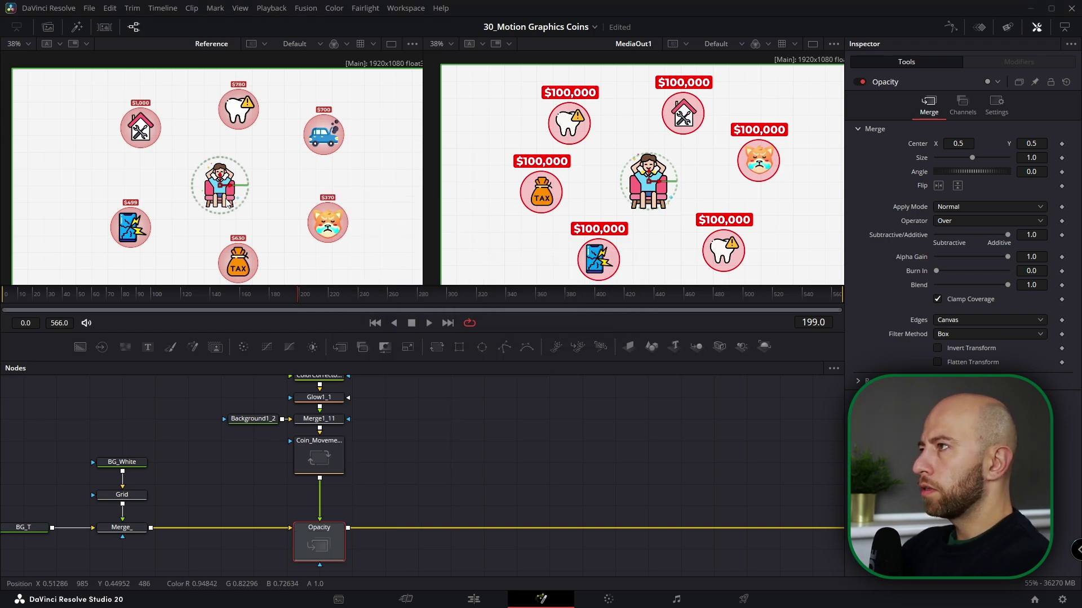
# Keyframe the Opacity node's Blend at 0.0 on frame 198 and 1.0 on frame 199
pyautogui.press('Left')
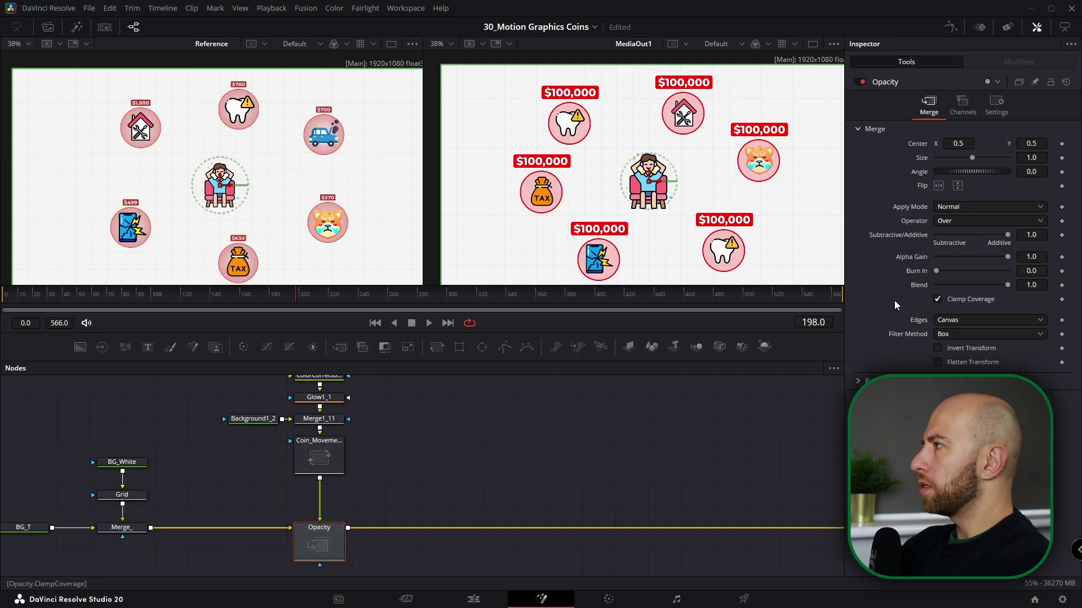
pyautogui.moveTo(1007, 286); pyautogui.dragTo(936, 286)
pyautogui.click(1062, 285)
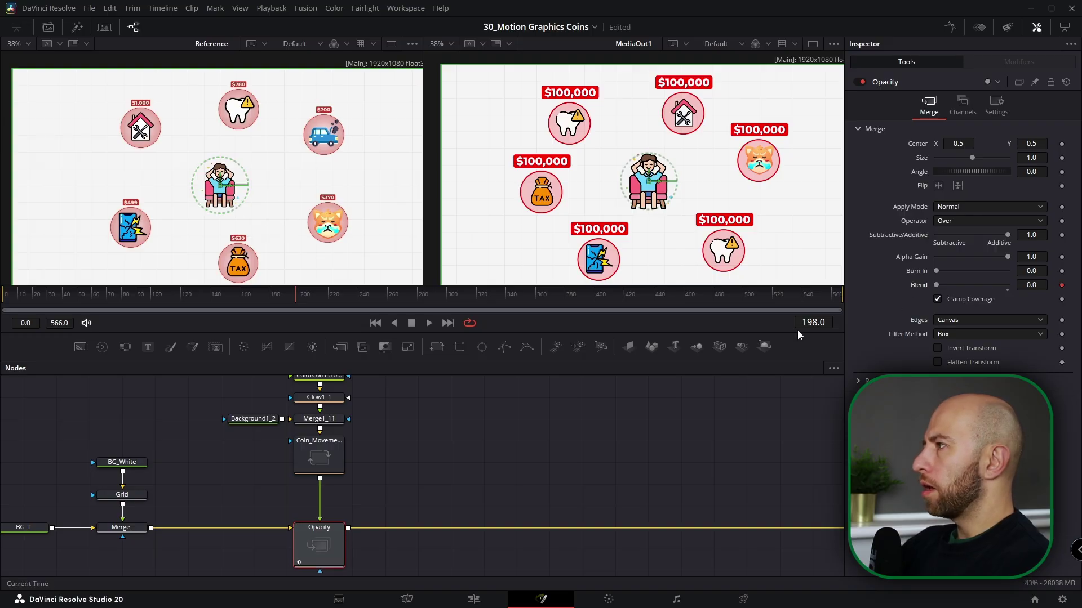
pyautogui.moveTo(939, 285); pyautogui.dragTo(1008, 285)
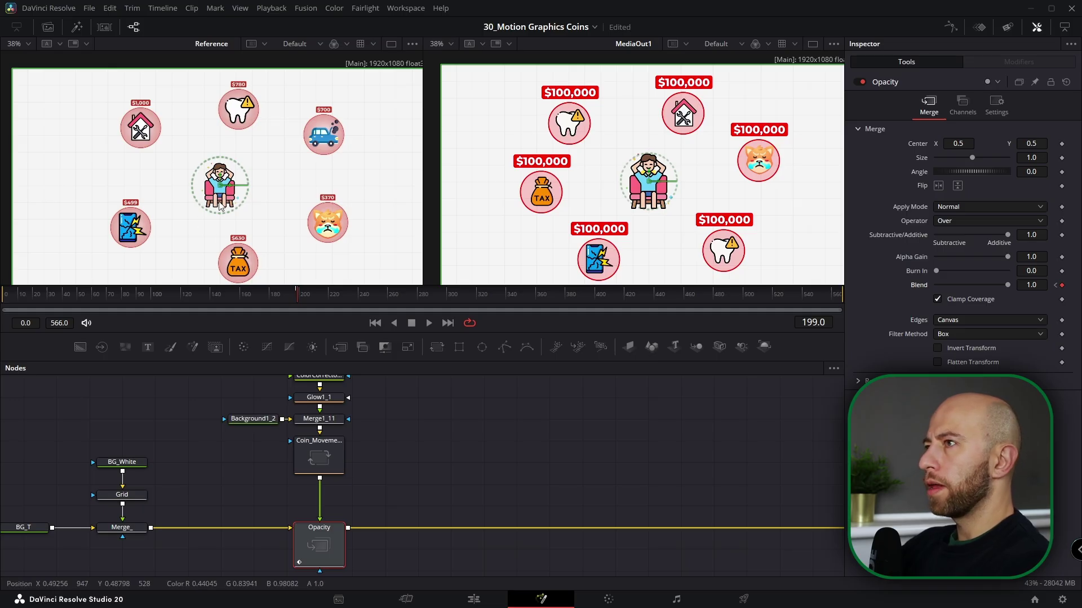
# Keyframe Coin_Movement's Center at X 0.5, Y 0.5 on frame 200
pyautogui.click(330, 460)
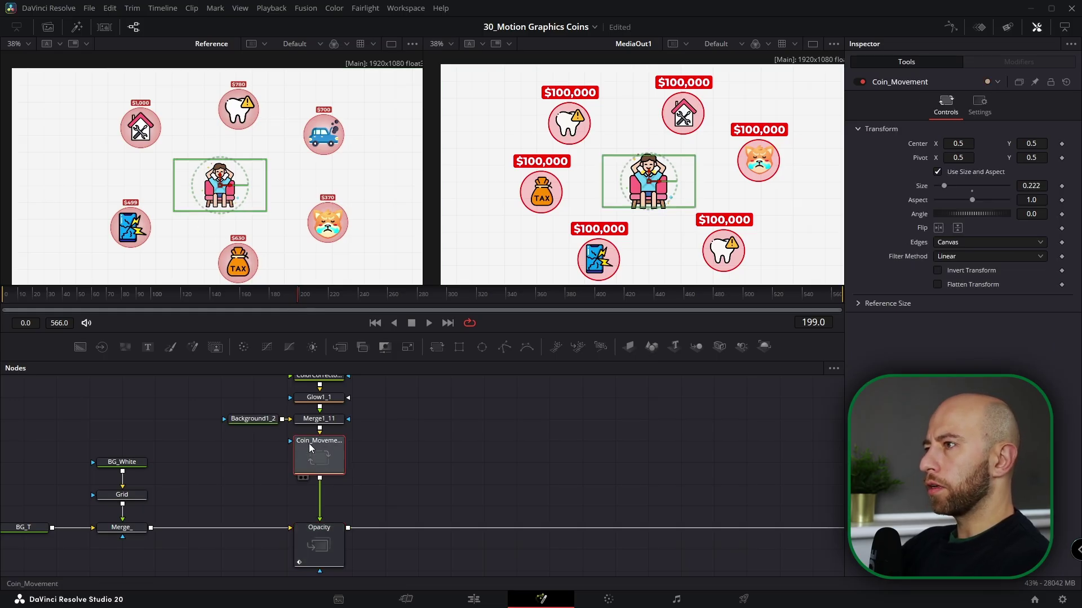
pyautogui.click(813, 322)
pyautogui.write('200')
pyautogui.press('Return')
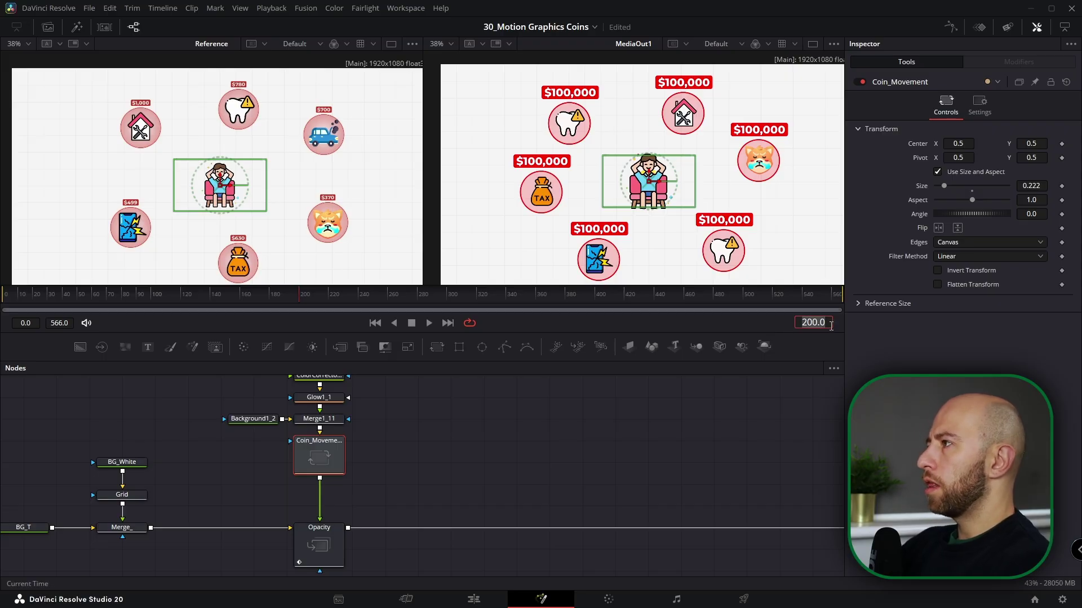
pyautogui.click(1062, 144)
# At frame 240, move the dollar coin onto the pet coin, with its Center at about X 0.763, Y 0.582
pyautogui.click(823, 322)
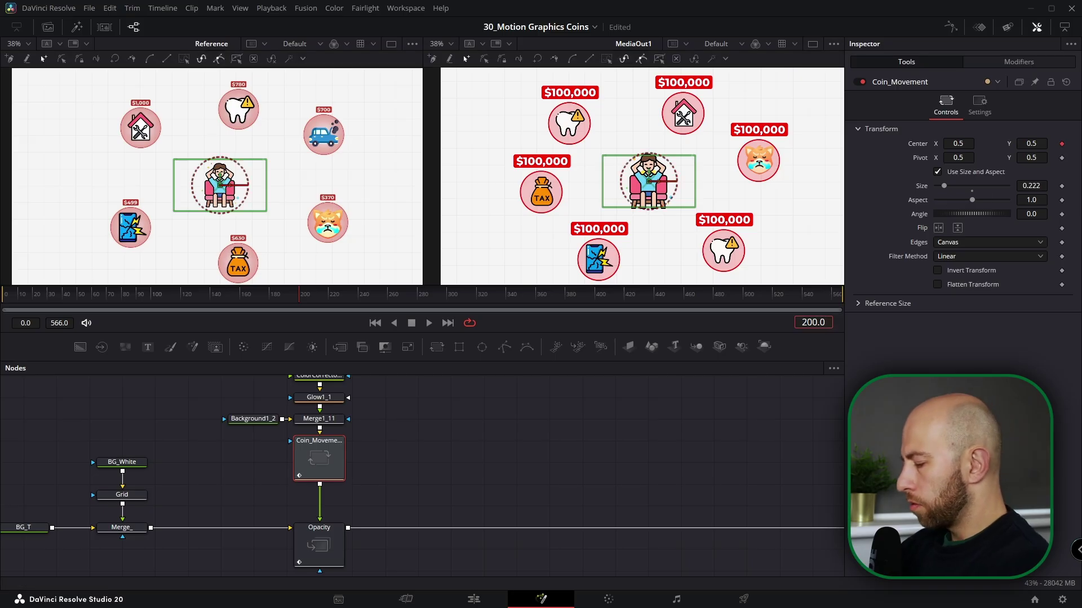
pyautogui.write('+40')
pyautogui.press('Return')
pyautogui.moveTo(358, 300); pyautogui.dragTo(380, 300)
pyautogui.click(821, 321)
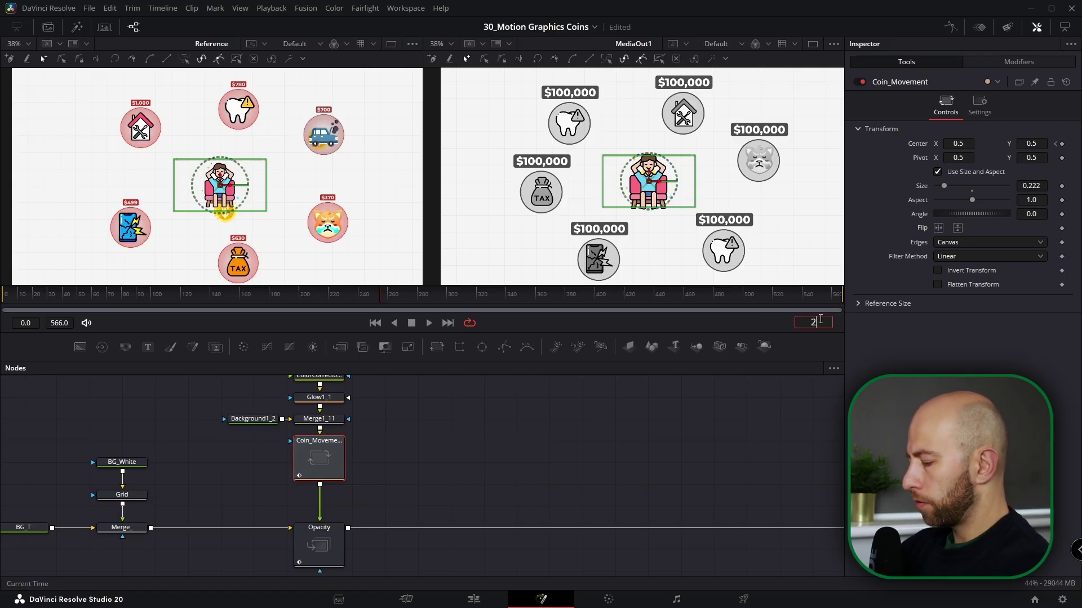
pyautogui.press('Return')
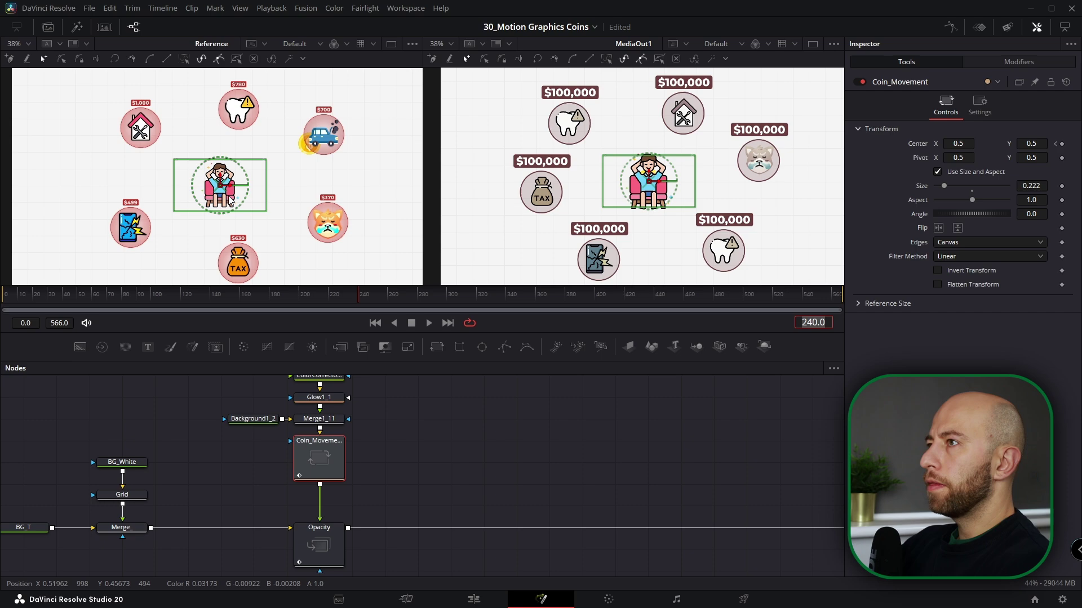
pyautogui.moveTo(229, 187); pyautogui.dragTo(330, 169)
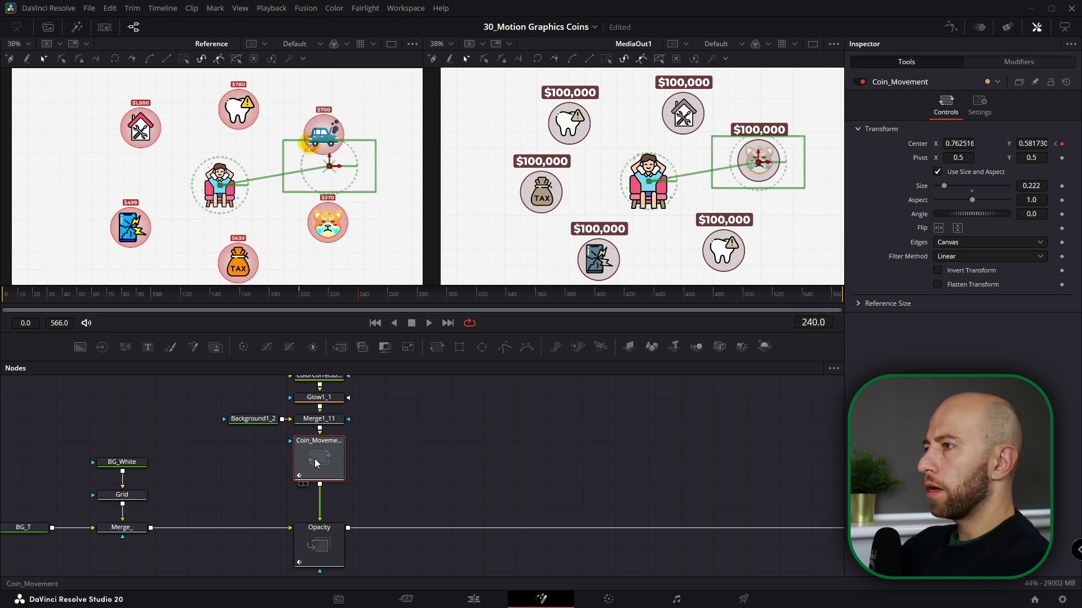
# Apply easing to the Coin_Movement displacement curve between frames 200 and 240 in the Spline editor
pyautogui.click(951, 27)
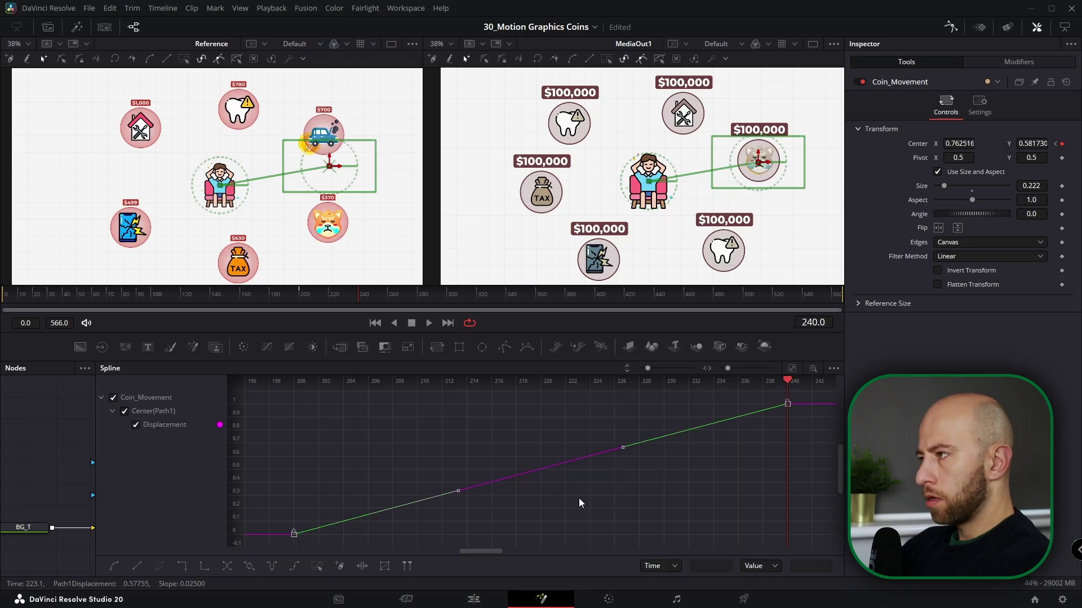
pyautogui.rightClick(580, 500)
pyautogui.moveTo(606, 332)
pyautogui.click(748, 369)
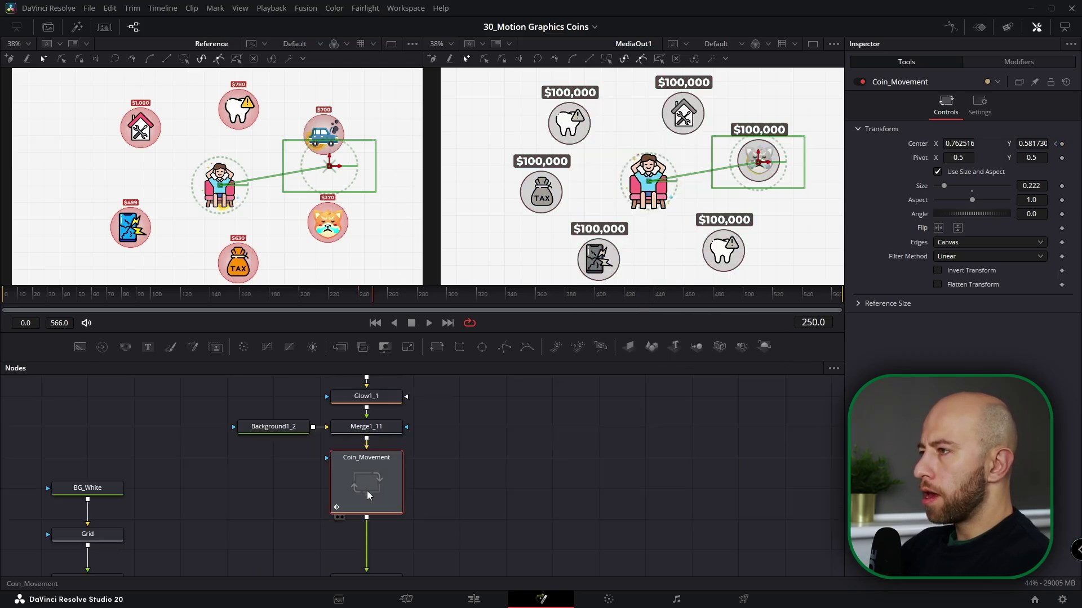
# Rename the Coin_Movement node as Coin_Movement_1
pyautogui.press('F2')
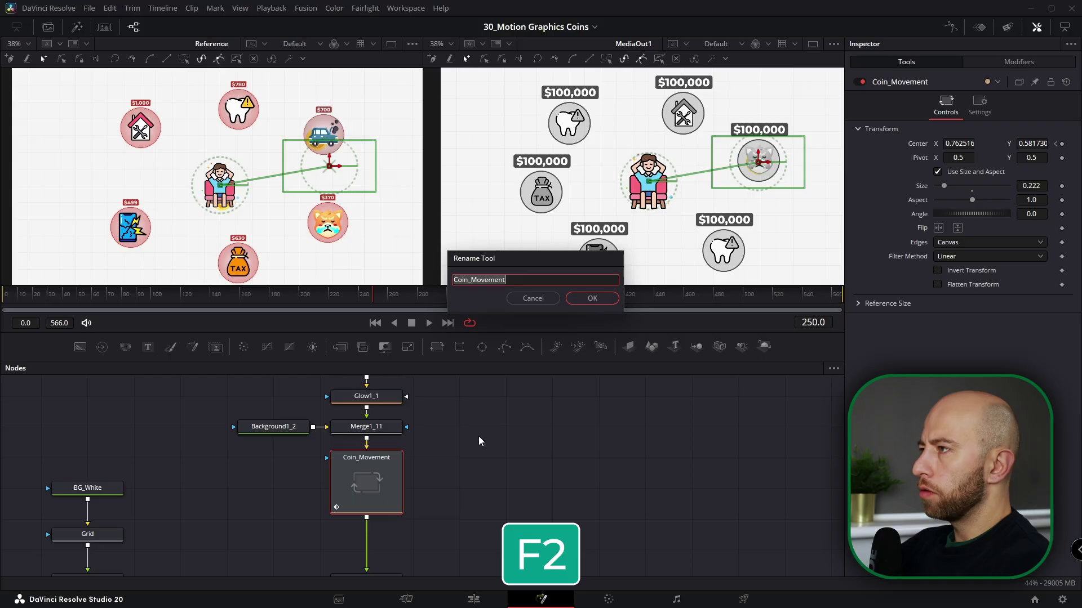
pyautogui.write('_1')
pyautogui.press('Return')
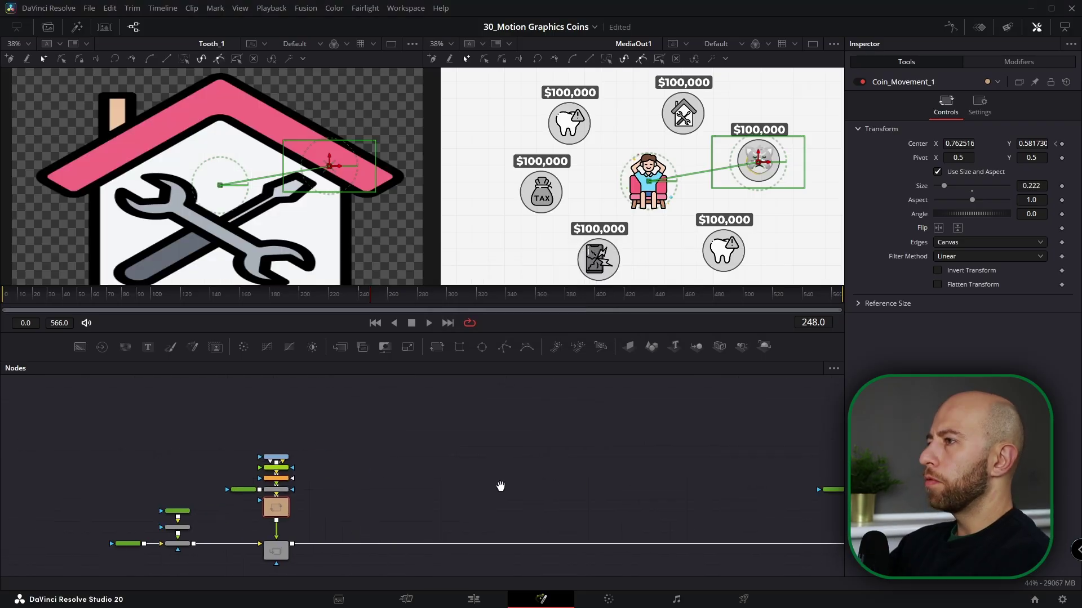
# Name the icon nodes house, Pet and Car, replacing the Tooth_3 image with the broken car icon
pyautogui.scroll(3, 563, 479)
pyautogui.scroll(5, 428, 476)
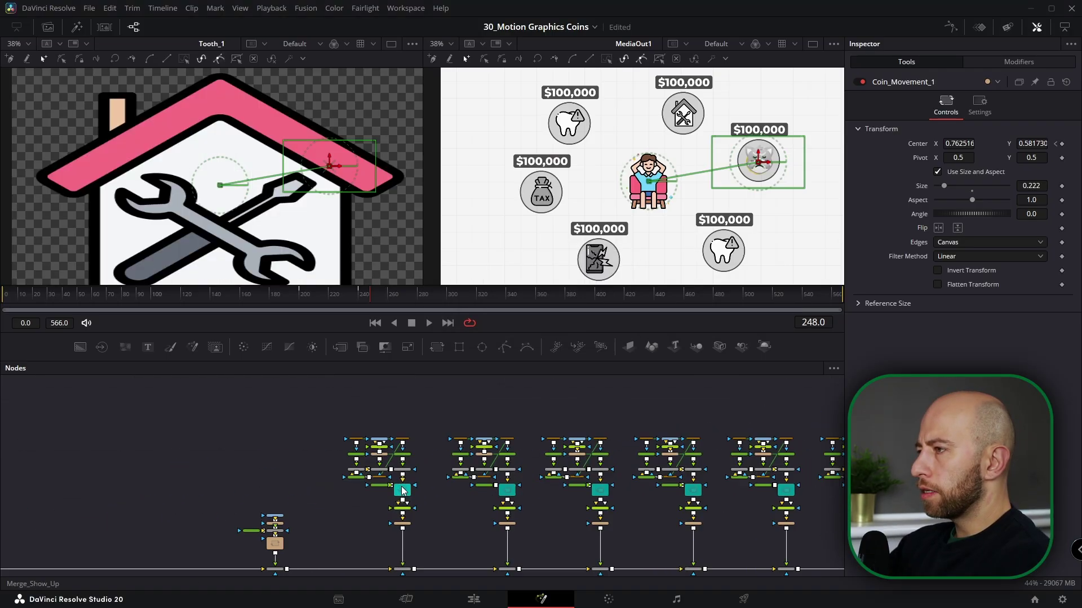
pyautogui.moveTo(496, 459); pyautogui.dragTo(453, 490)
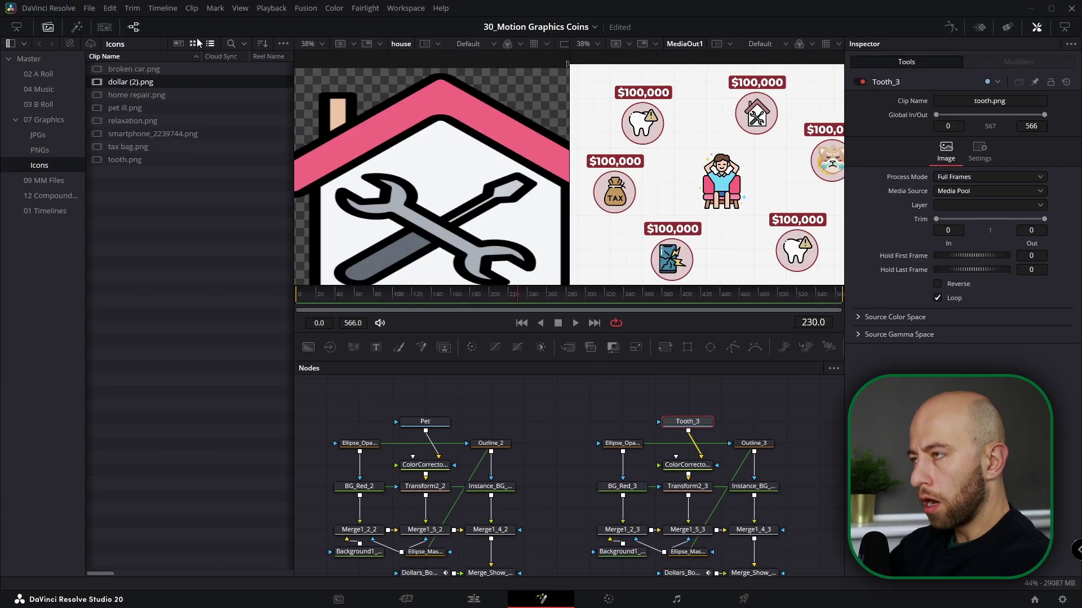
pyautogui.moveTo(439, 529); pyautogui.dragTo(528, 512)
pyautogui.scroll(-2, 162, 497)
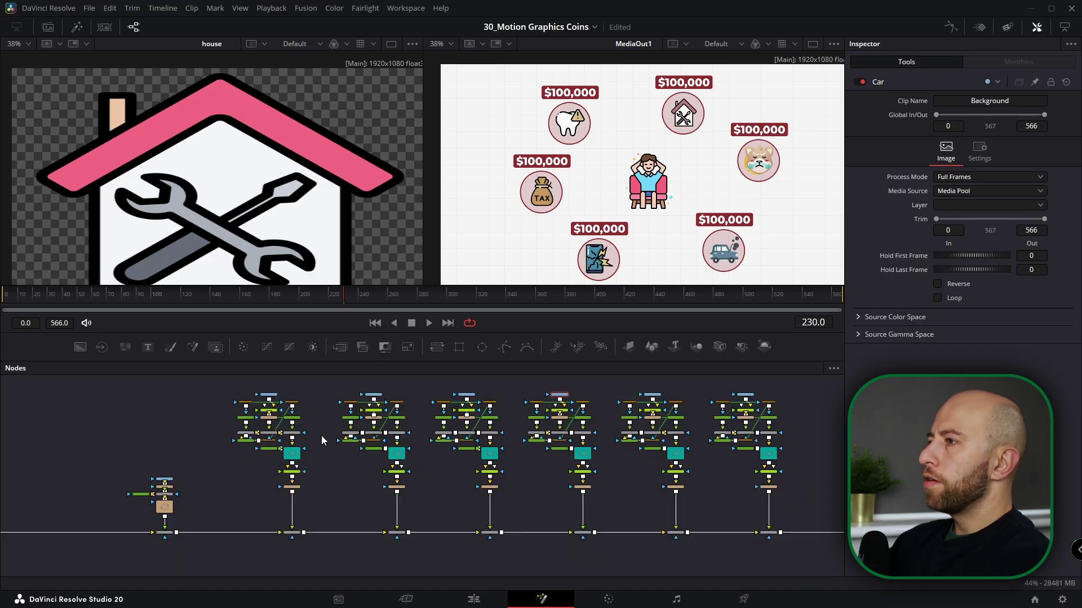
# Check the pet icon's colour corrector and Coin_Movement_1, scrubbing around frame 234 to compare the desaturation with the coin's arrival
pyautogui.scroll(5, 163, 498)
pyautogui.scroll(-4, 166, 495)
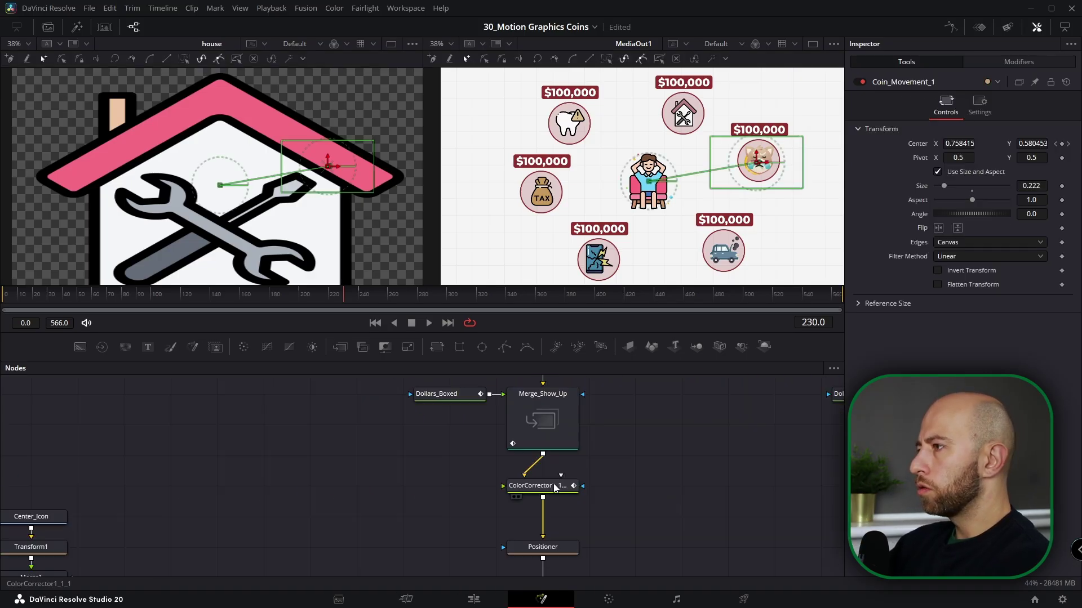
pyautogui.click(552, 487)
pyautogui.scroll(-6, 416, 517)
pyautogui.scroll(5, 216, 492)
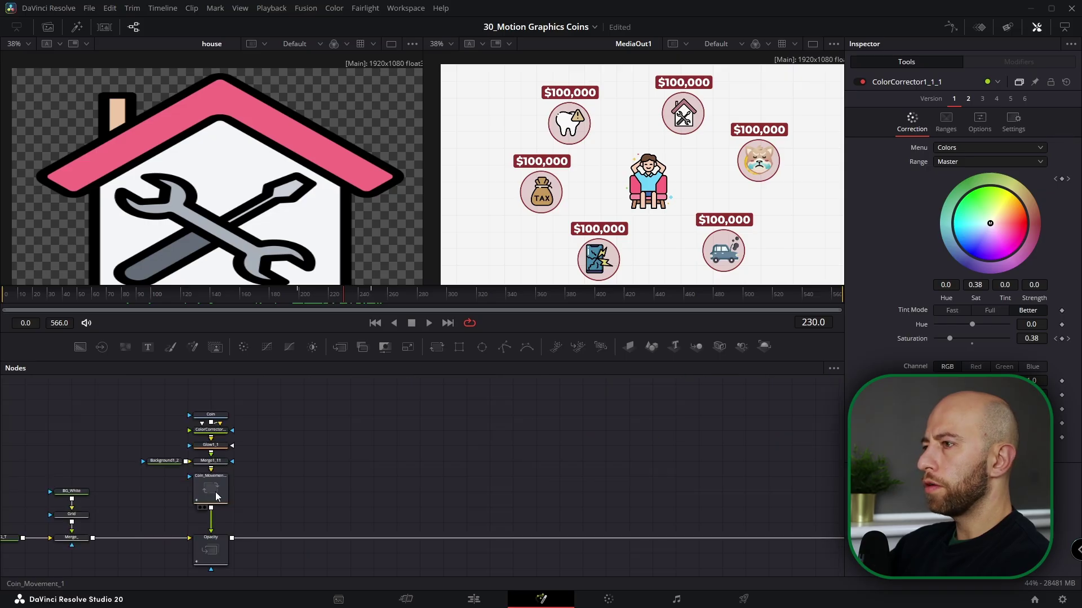
pyautogui.click(215, 492)
pyautogui.click(302, 295)
pyautogui.moveTo(303, 296); pyautogui.dragTo(354, 295)
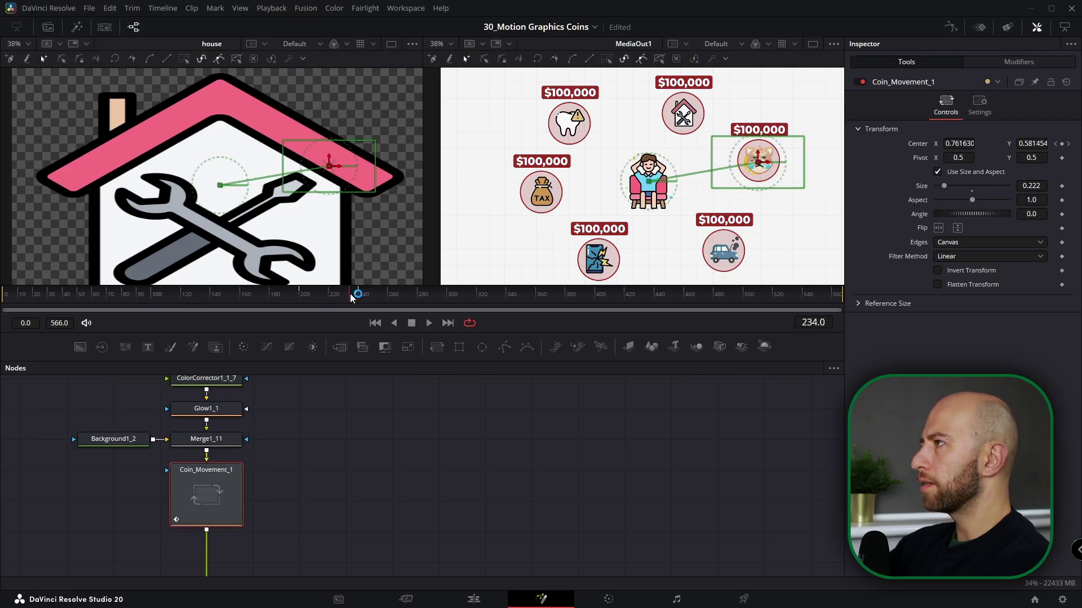
# Compare the keyframe timing of Coin_Movement_1 and ColorCorrector1_1_1_2 in the Keyframes editor, scrubbing to frame 251
pyautogui.scroll(-5, 526, 490)
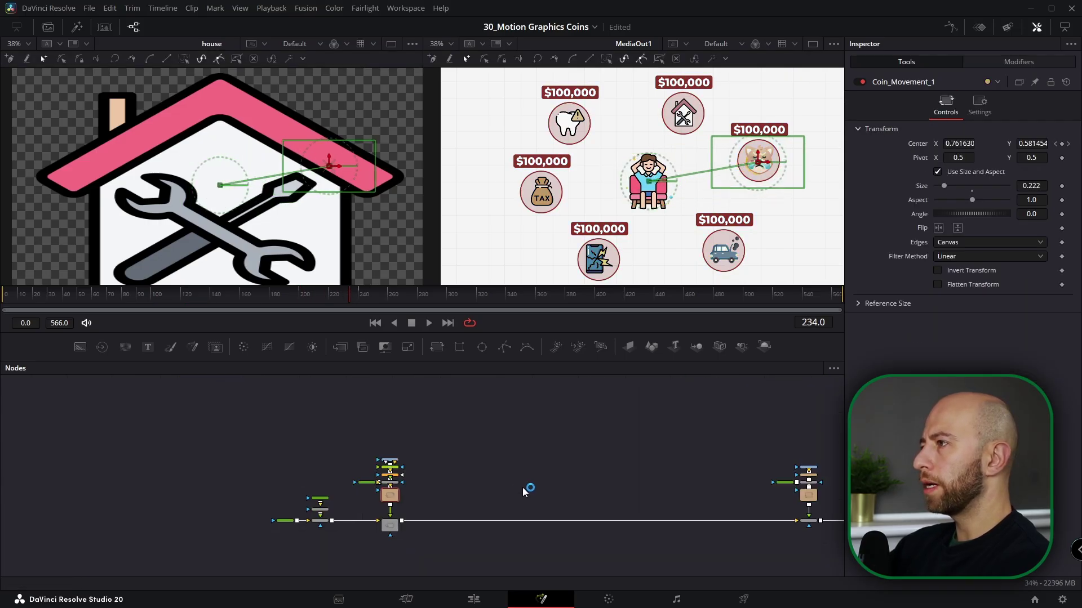
pyautogui.scroll(6, 416, 490)
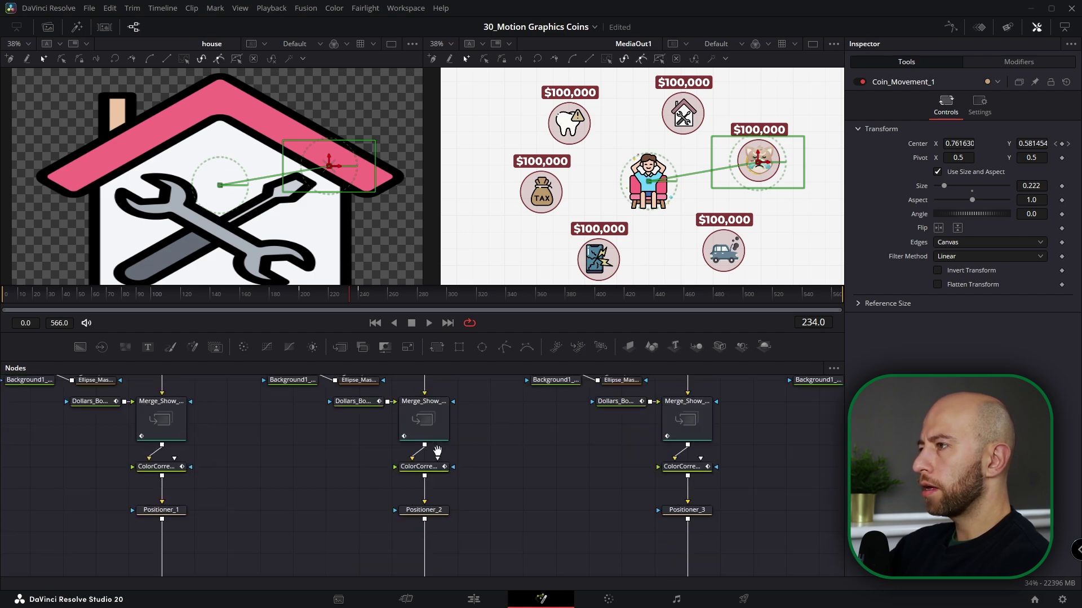
pyautogui.click(428, 498)
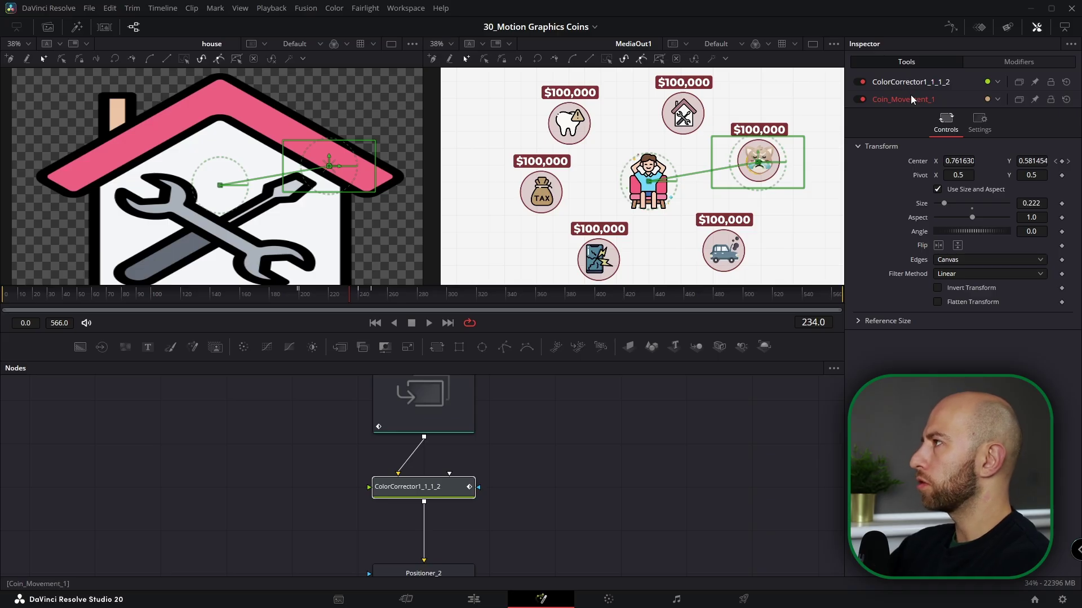
pyautogui.click(1006, 62)
pyautogui.click(902, 62)
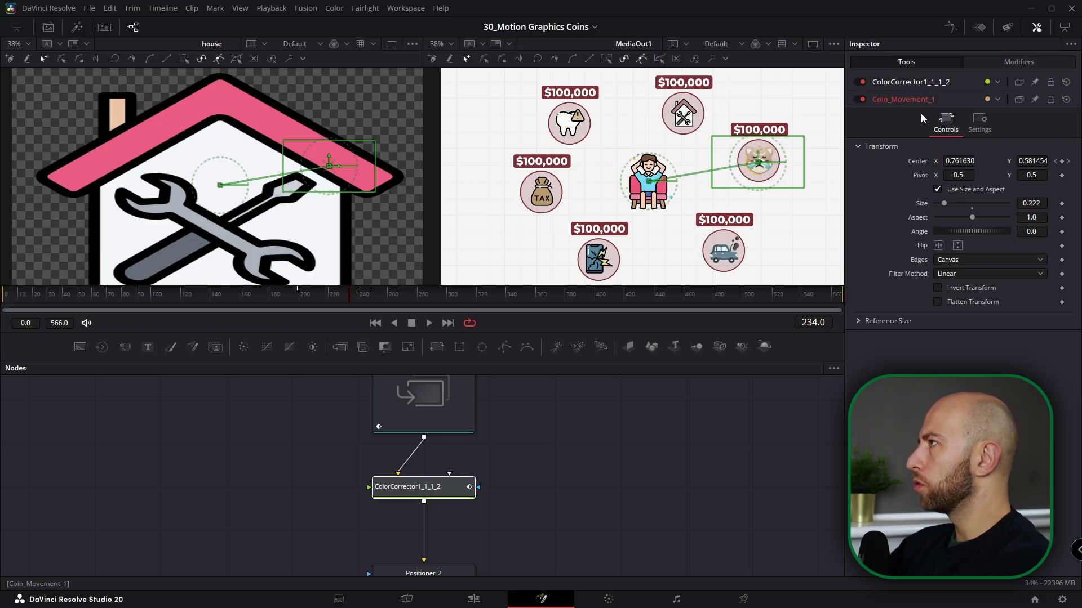
pyautogui.click(979, 29)
pyautogui.hotkey('ctrl', 'f')
pyautogui.click(123, 411)
pyautogui.click(123, 397)
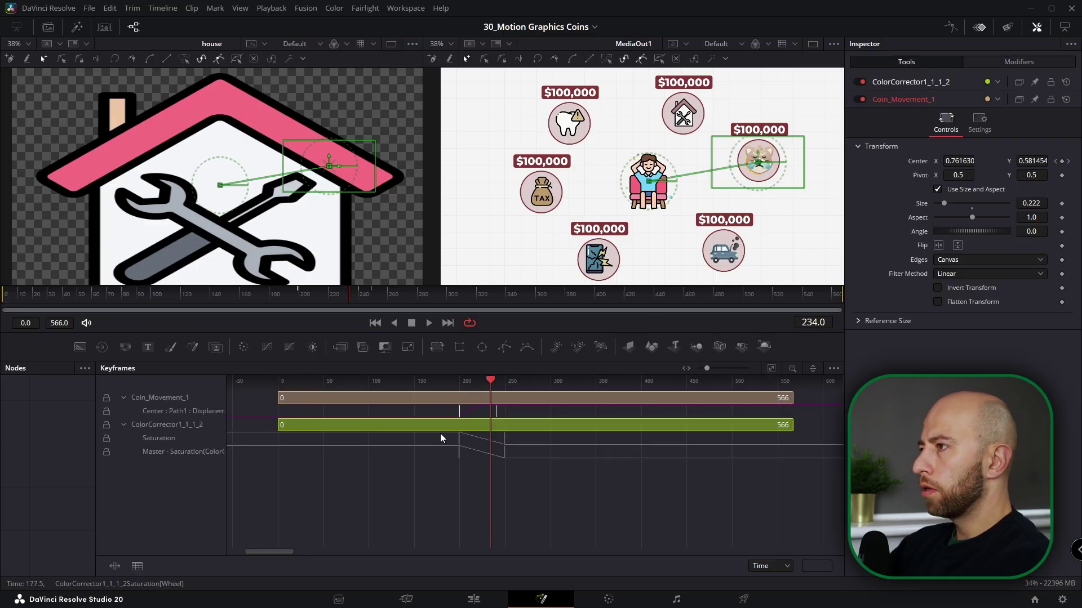
pyautogui.moveTo(467, 445); pyautogui.dragTo(478, 444)
pyautogui.moveTo(501, 382)
pyautogui.mouseDown()
pyautogui.moveTo(474, 385)
pyautogui.moveTo(517, 383)
pyautogui.mouseUp()
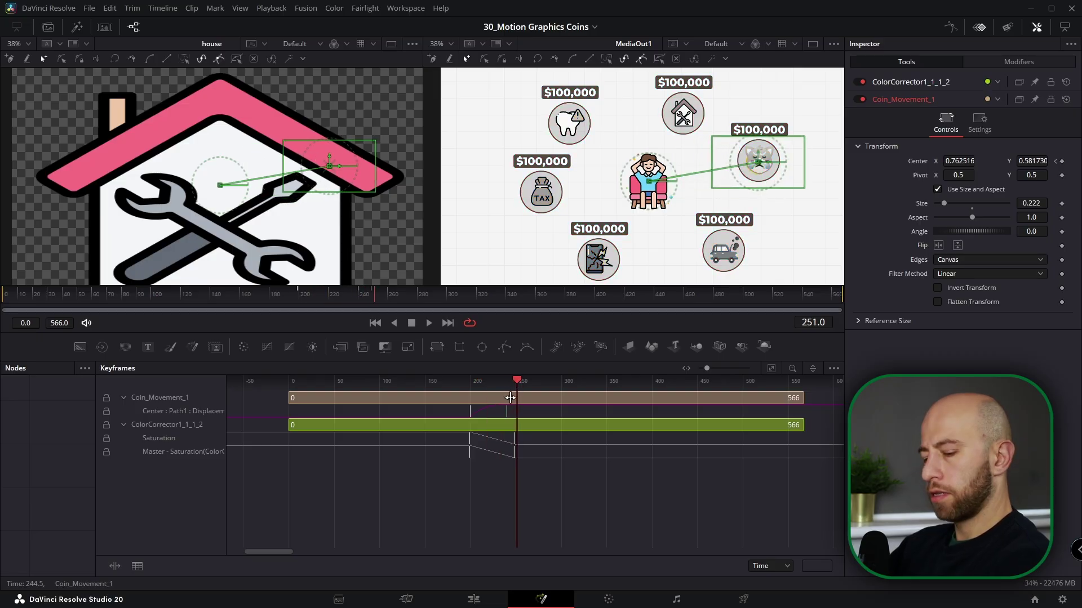
# Move the Background1_2 node above the Coin node so the dollar-coin nodes form one compact column
pyautogui.press('F7')
pyautogui.scroll(-5, 530, 451)
pyautogui.moveTo(336, 502); pyautogui.dragTo(740, 457)
pyautogui.scroll(4, 324, 455)
pyautogui.moveTo(355, 397); pyautogui.dragTo(214, 505)
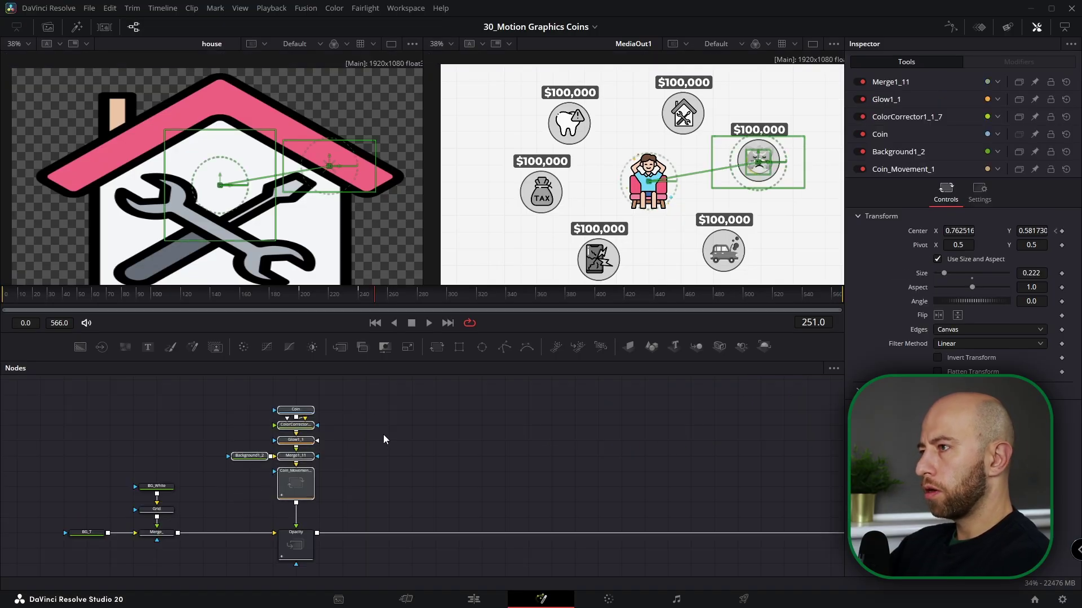
pyautogui.moveTo(249, 455); pyautogui.dragTo(295, 394)
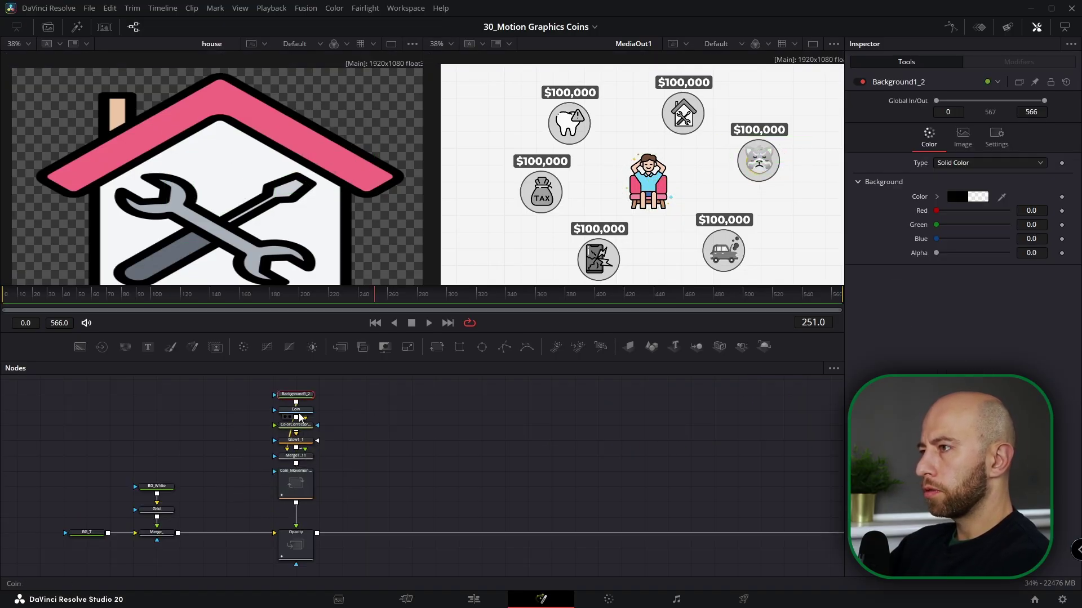
pyautogui.moveTo(331, 447); pyautogui.dragTo(310, 448)
pyautogui.moveTo(310, 387); pyautogui.dragTo(241, 496)
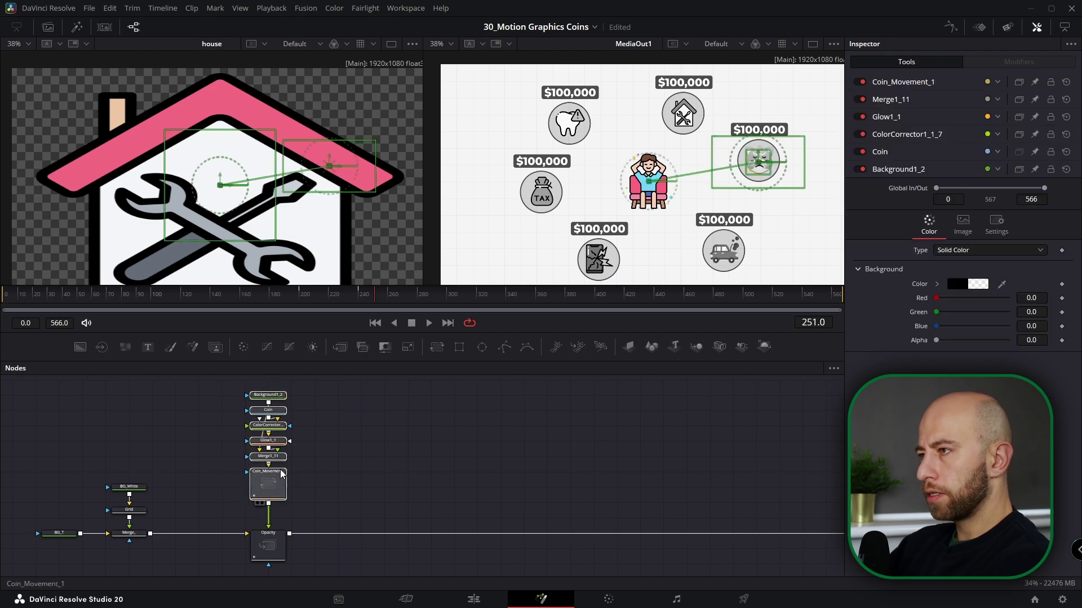
pyautogui.click(333, 414)
pyautogui.hotkey('ctrl', 'v')
pyautogui.moveTo(359, 377); pyautogui.dragTo(309, 494)
pyautogui.press('Delete')
# Copy the whole dollar-coin node chain including its Opacity merge and paste five copies in series along the main line
pyautogui.moveTo(297, 426); pyautogui.dragTo(263, 568)
pyautogui.hotkey('ctrl', 'c')
pyautogui.hotkey('ctrl', 'v')
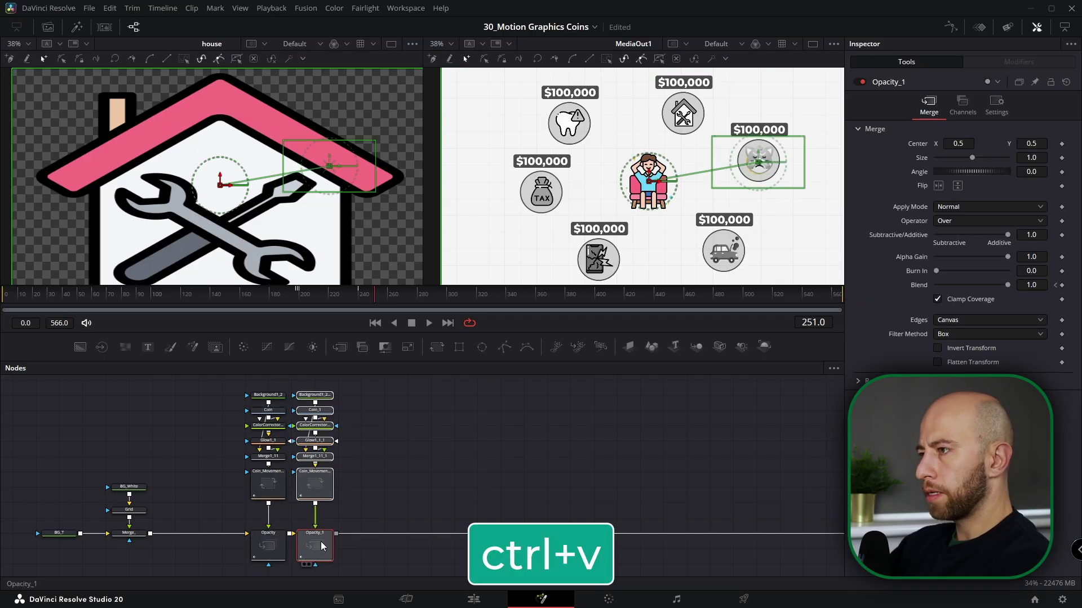
pyautogui.moveTo(319, 543); pyautogui.dragTo(316, 553)
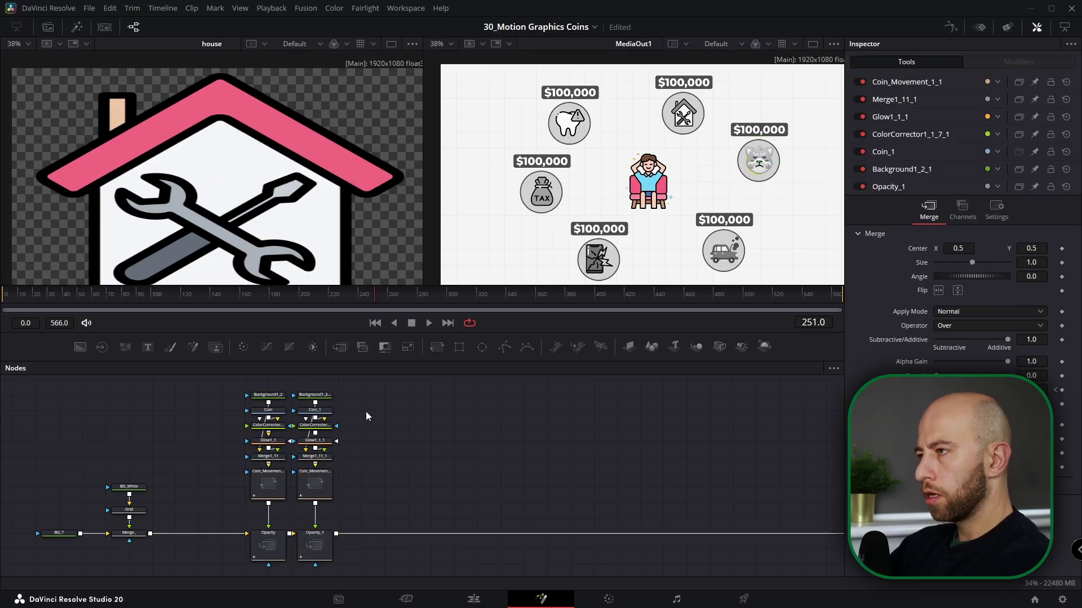
pyautogui.hotkey('ctrl', 'v')
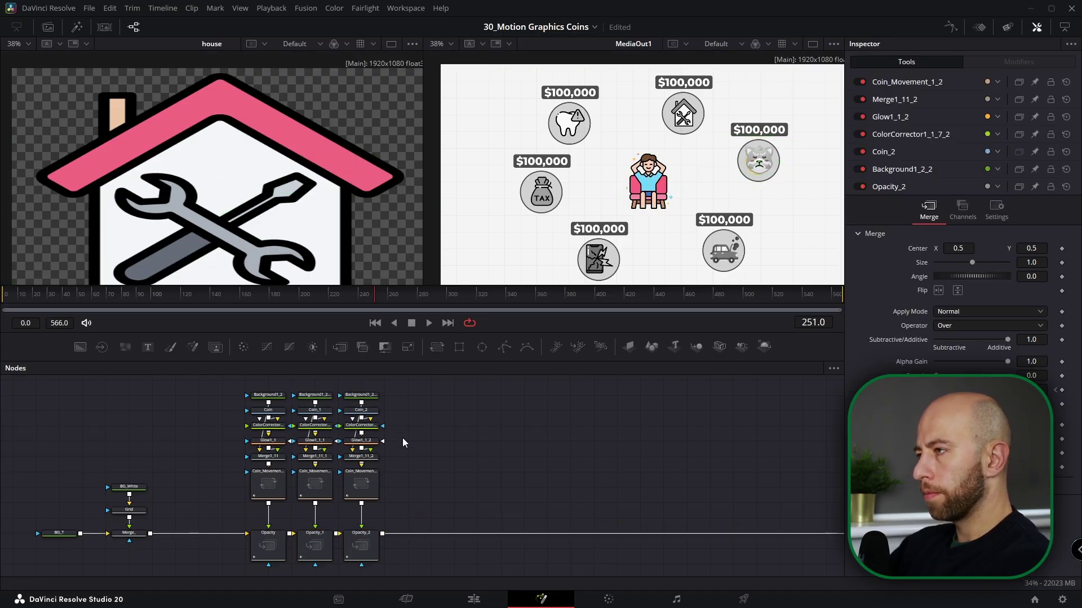
pyautogui.hotkey('ctrl', 'v')
pyautogui.hotkey('ctrl', 'v')
pyautogui.hotkey('ctrl', 'v')
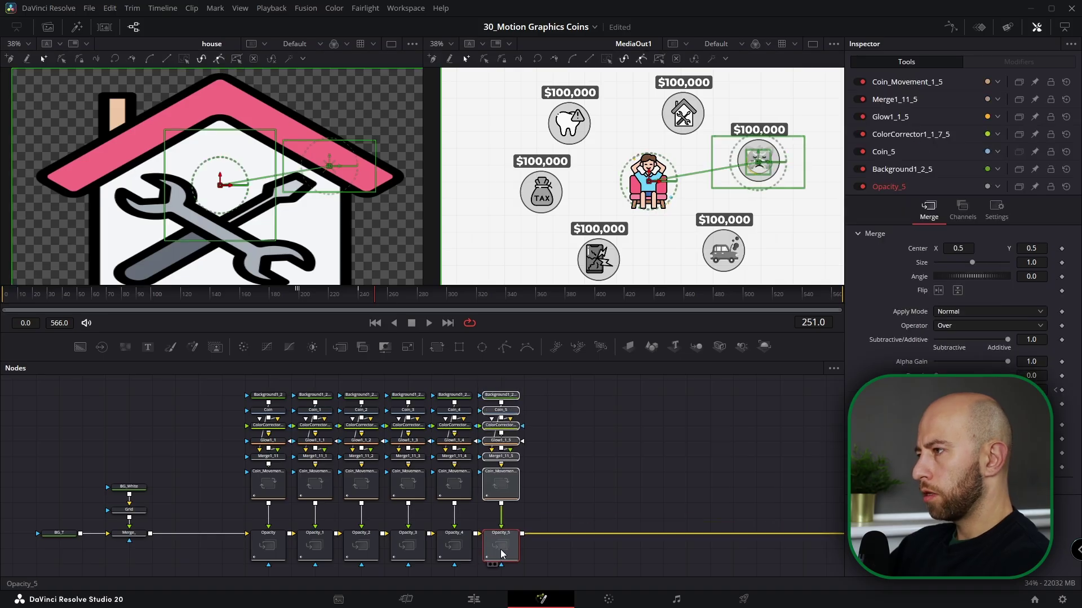
# Rename the second coin chain's Coin_Movement_1_1 node as Coin_Movement_2
pyautogui.scroll(4, 365, 506)
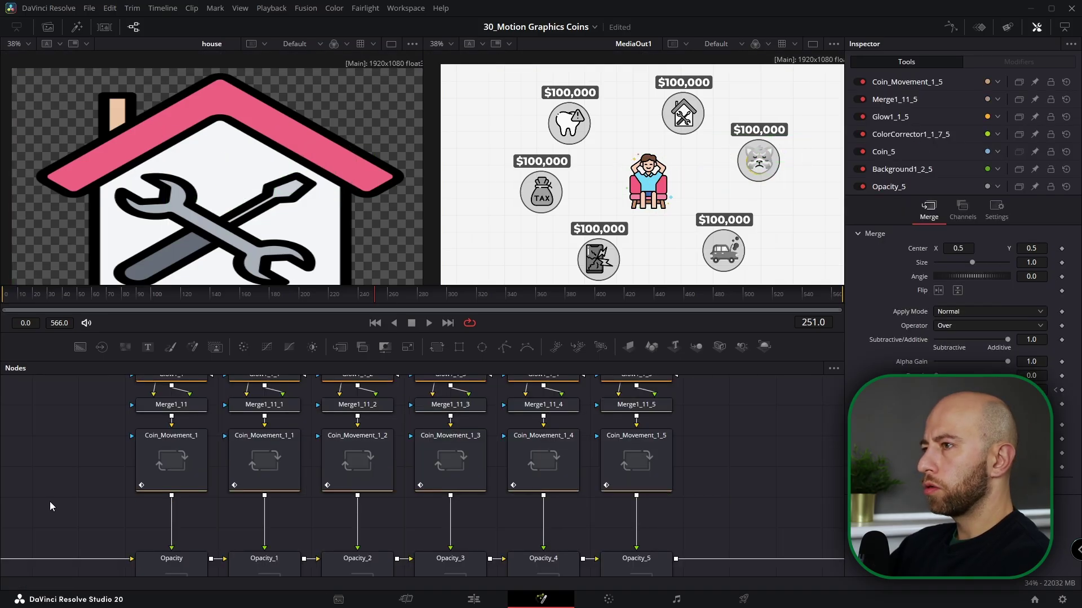
pyautogui.click(265, 459)
pyautogui.press('F2')
pyautogui.press('End')
pyautogui.press('BackSpace')
pyautogui.press('BackSpace')
pyautogui.press('BackSpace')
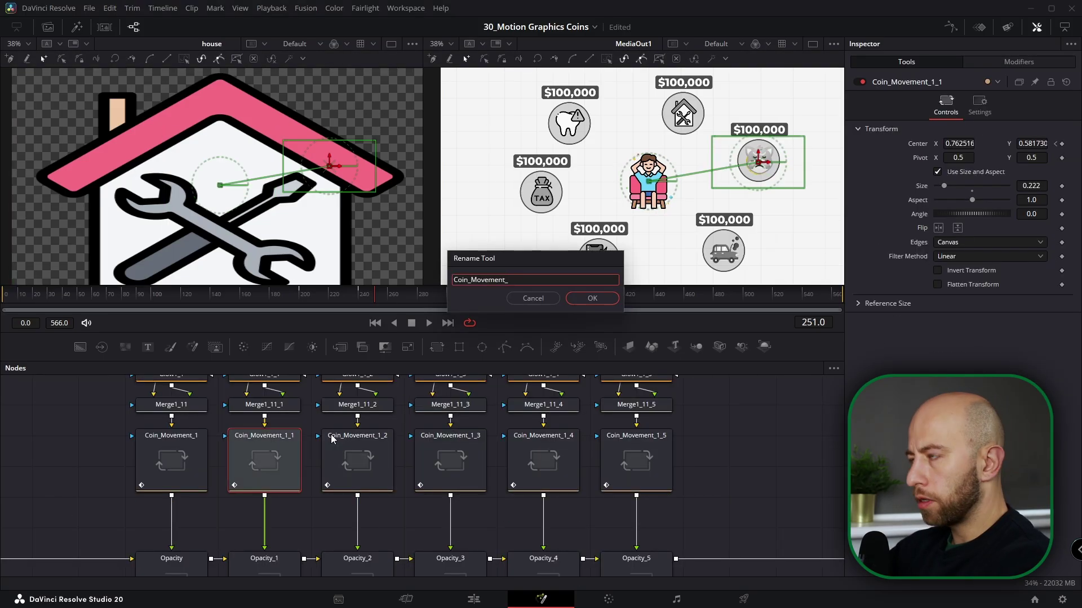
pyautogui.press('Return')
# Rename the third coin chain's transform node as Coin_Movement_3
pyautogui.click(333, 442)
pyautogui.press('F2')
pyautogui.press('End')
pyautogui.press('BackSpace')
pyautogui.write('3')
pyautogui.press('Return')
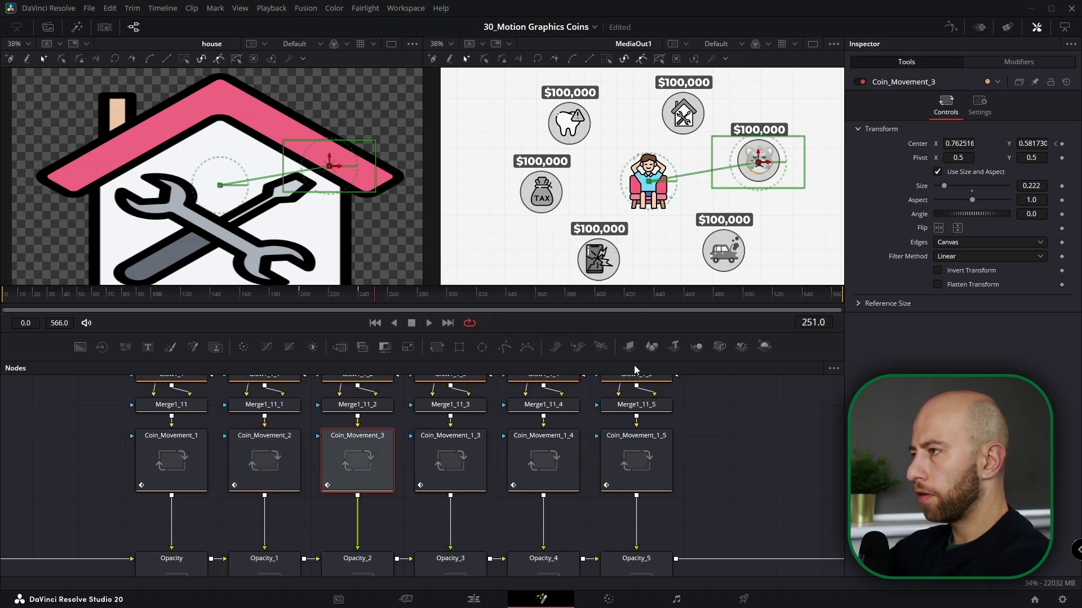
# Rename the fourth coin chain's transform node as Coin_Movement_4
pyautogui.click(439, 476)
pyautogui.press('F2')
pyautogui.press('End')
pyautogui.press('BackSpace')
pyautogui.press('BackSpace')
pyautogui.press('BackSpace')
pyautogui.write('4')
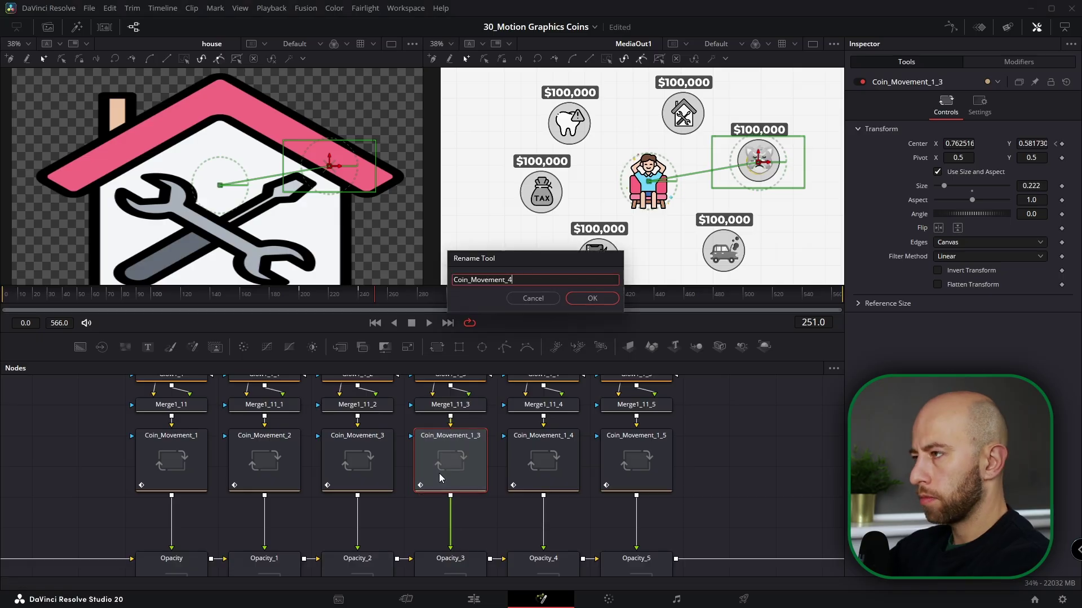
pyautogui.press('Return')
# Rename the transform nodes of the fifth and sixth coin chains as Coin_Movement_5 and Coin_Movement_6
pyautogui.click(538, 442)
pyautogui.press('F2')
pyautogui.press('End')
pyautogui.write('5')
pyautogui.press('Return')
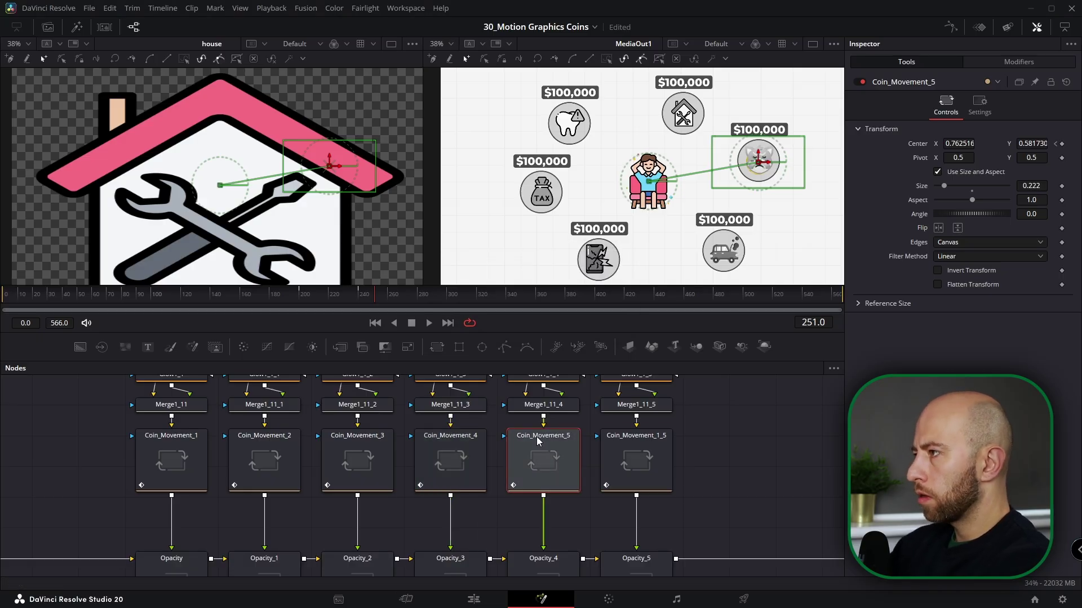
pyautogui.click(637, 451)
pyautogui.press('F2')
pyautogui.press('End')
pyautogui.write('6')
pyautogui.press('Return')
# Show all six Coin_Movement nodes' displacement keyframes and shift those of Coin_Movement_2 to Coin_Movement_6 to start at about frame 240
pyautogui.moveTo(96, 484); pyautogui.dragTo(656, 473)
pyautogui.click(979, 27)
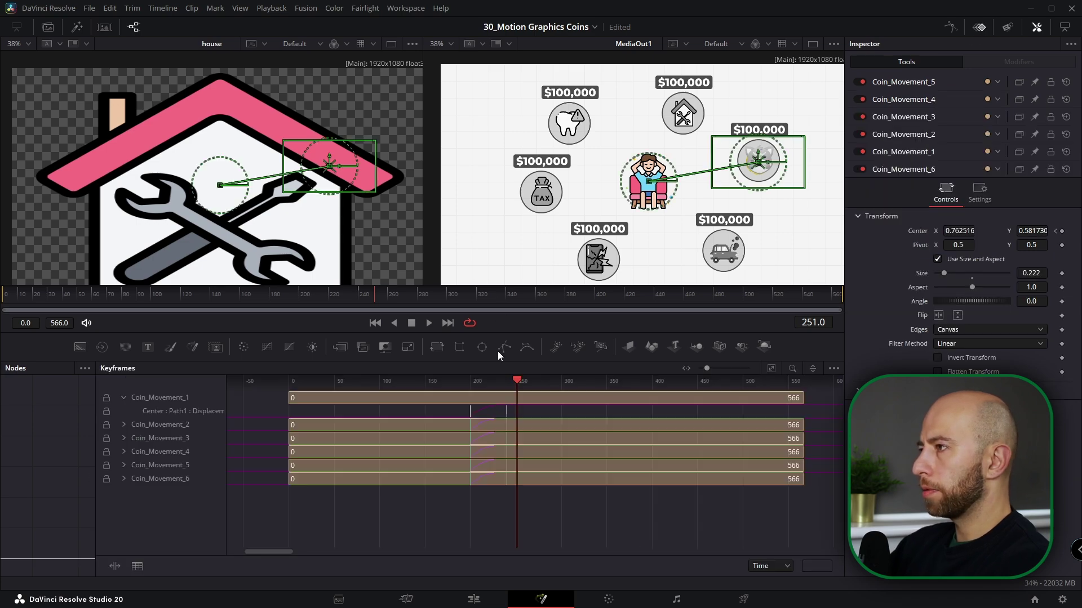
pyautogui.rightClick(733, 279)
pyautogui.click(813, 355)
pyautogui.moveTo(555, 474); pyautogui.dragTo(507, 341)
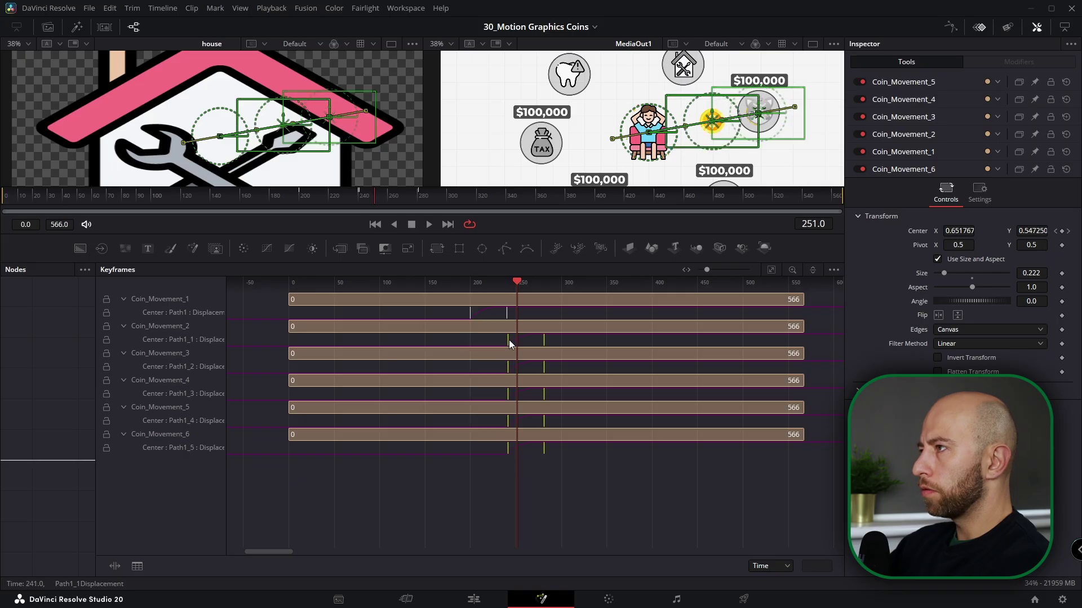
# Stagger the displacement keyframes of Coin_Movement_3 to Coin_Movement_6 so each movement starts where the previous one ends
pyautogui.moveTo(375, 197)
pyautogui.mouseDown()
pyautogui.moveTo(341, 198)
pyautogui.moveTo(396, 196)
pyautogui.mouseUp()
pyautogui.moveTo(408, 200); pyautogui.dragTo(383, 188)
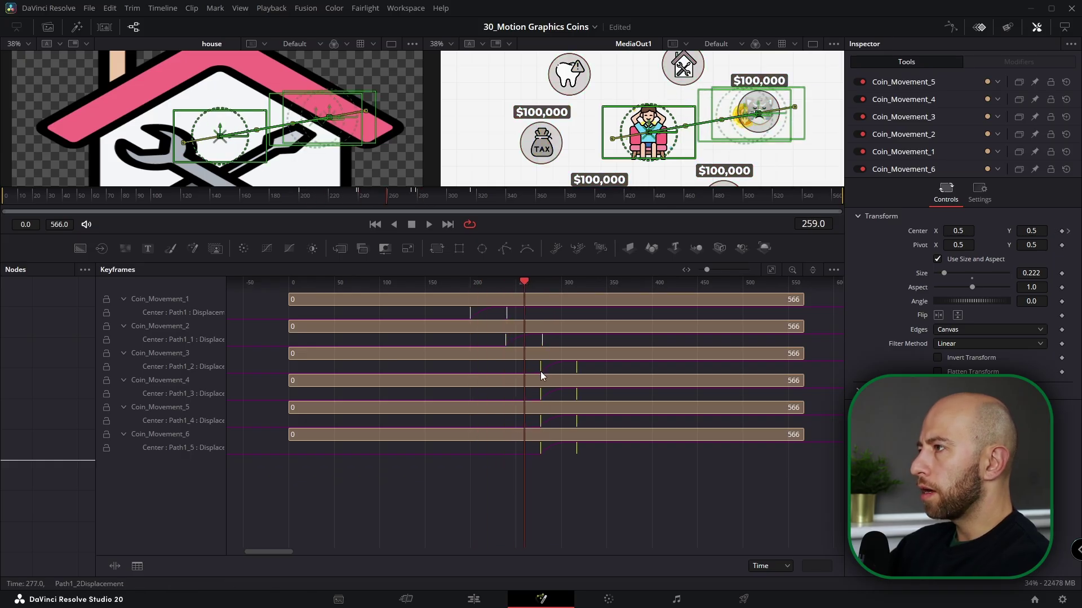
pyautogui.moveTo(540, 377); pyautogui.dragTo(579, 396)
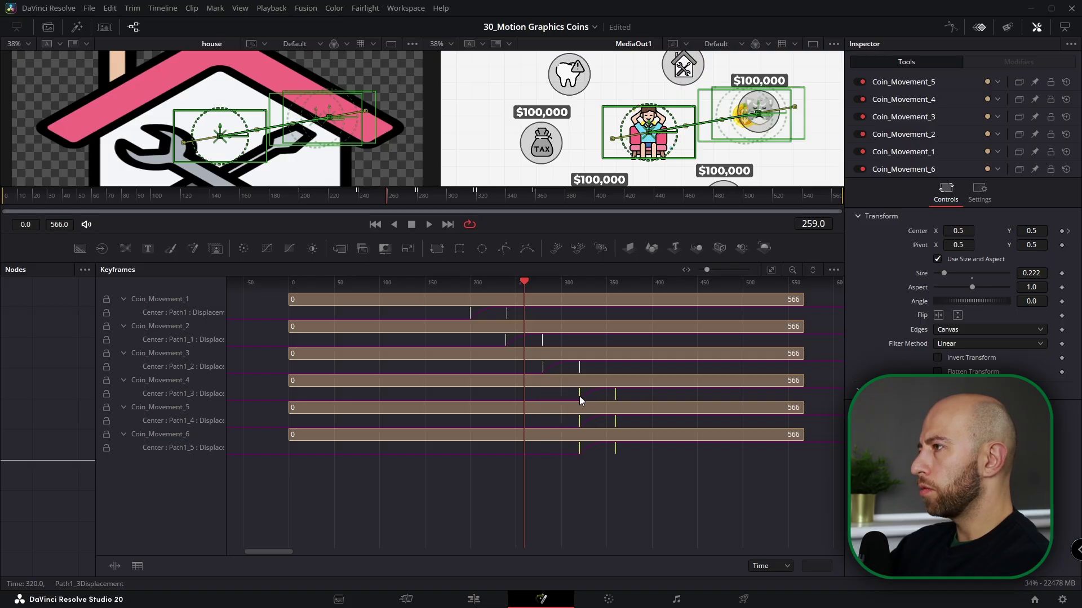
pyautogui.moveTo(632, 466); pyautogui.dragTo(575, 417)
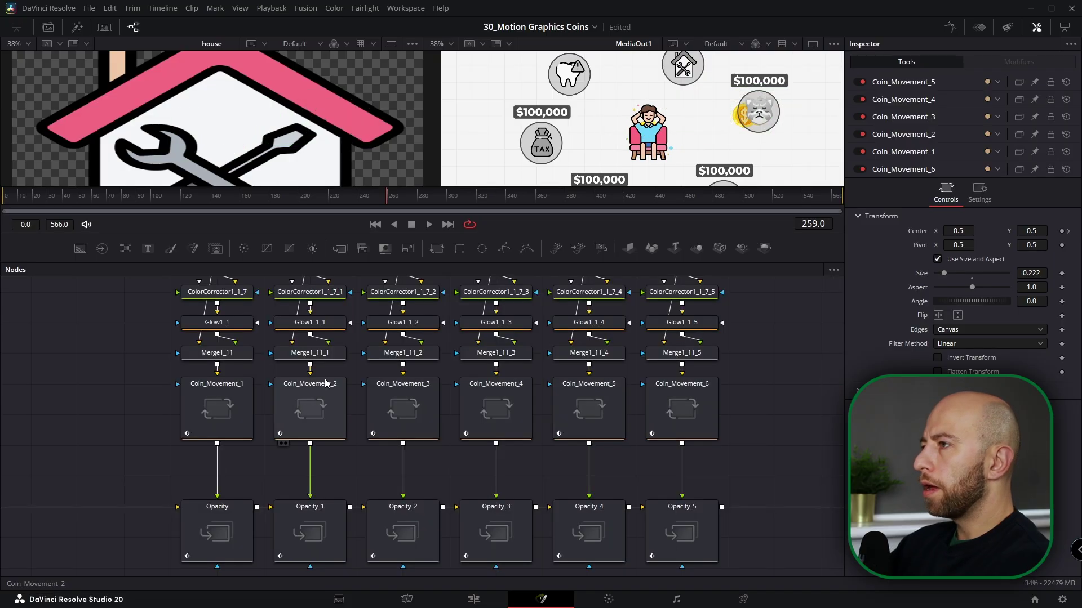
# At Coin_Movement_2's end keyframe, frame 279, move the dollar coin onto the broken phone coin, with its Center at about X 0.374, Y 0.159
pyautogui.scroll(-3, 344, 389)
pyautogui.moveTo(359, 390); pyautogui.dragTo(320, 455)
pyautogui.moveTo(614, 236); pyautogui.dragTo(608, 388)
pyautogui.moveTo(231, 559); pyautogui.dragTo(227, 484)
pyautogui.scroll(3, 270, 544)
pyautogui.click(284, 543)
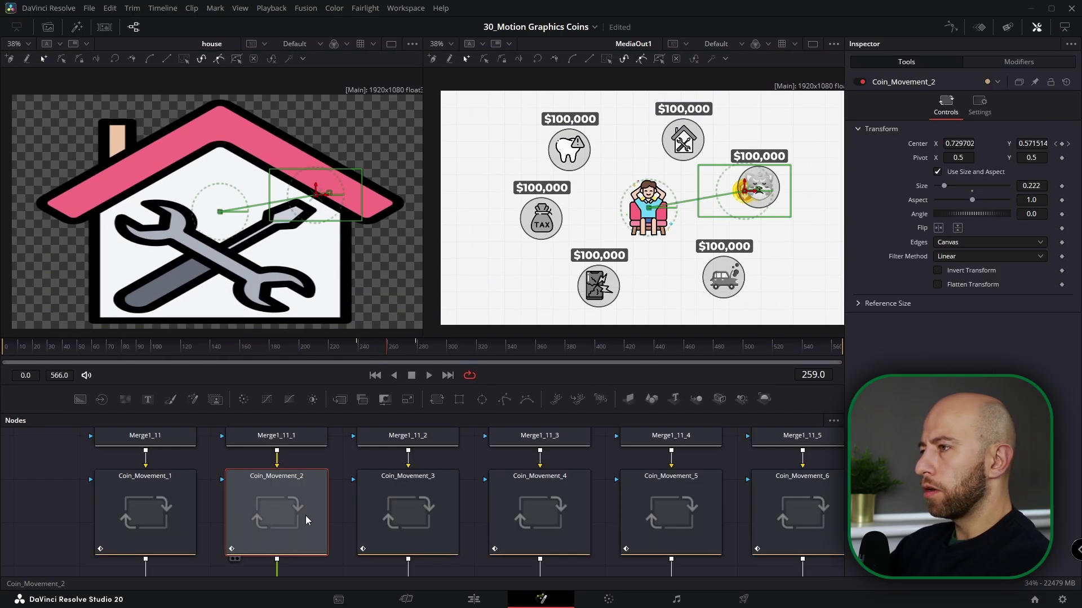
pyautogui.scroll(-2, 306, 516)
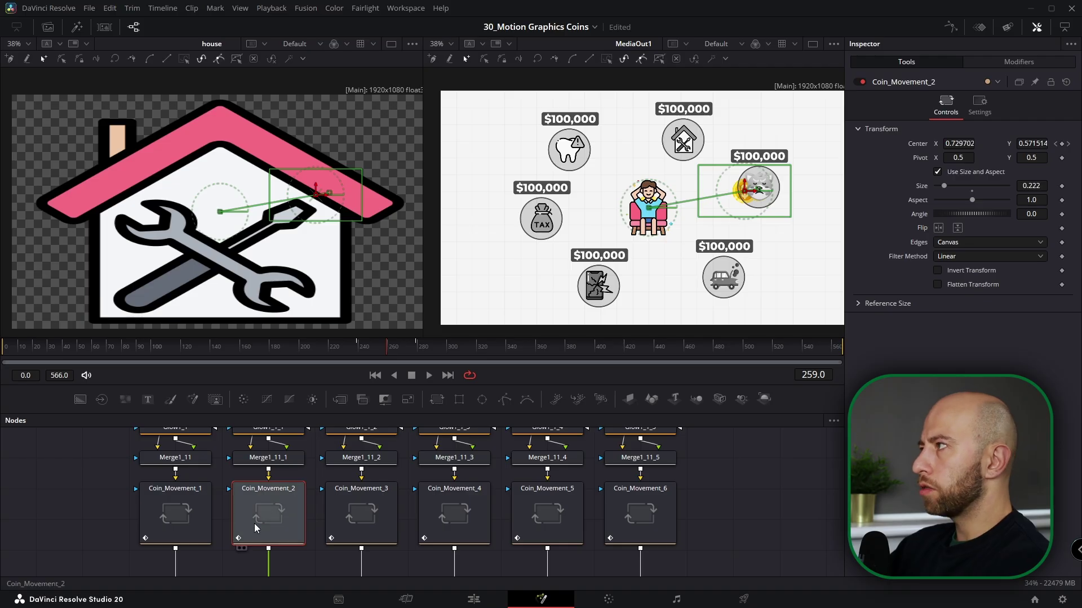
pyautogui.click(1055, 143)
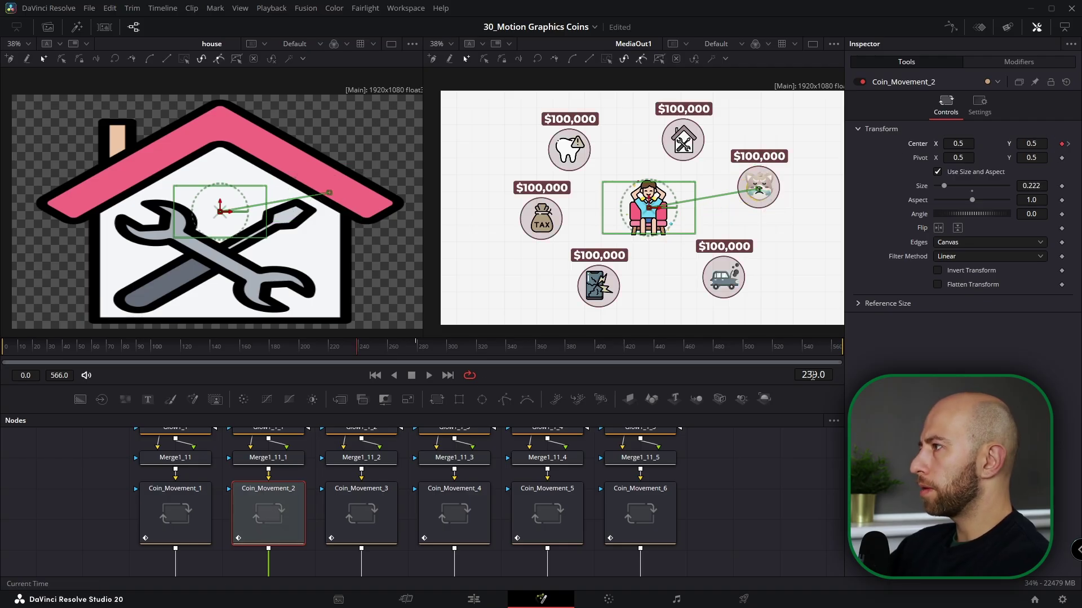
pyautogui.click(1069, 144)
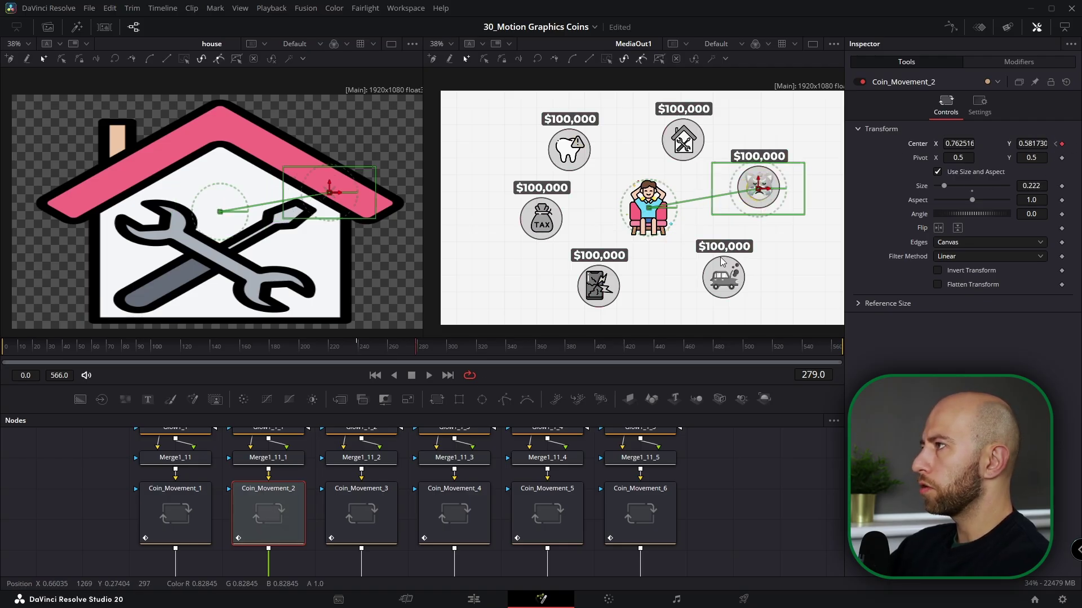
pyautogui.moveTo(760, 194); pyautogui.dragTo(598, 290)
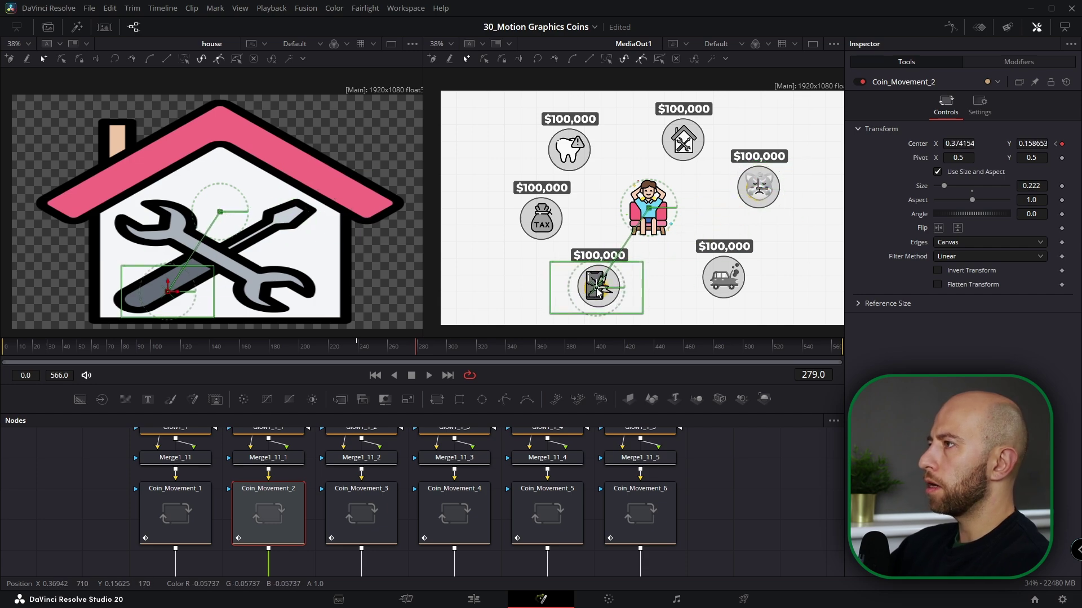
# At Coin_Movement_3's end keyframe, frame 320, move the dollar coin onto the broken car coin
pyautogui.click(364, 520)
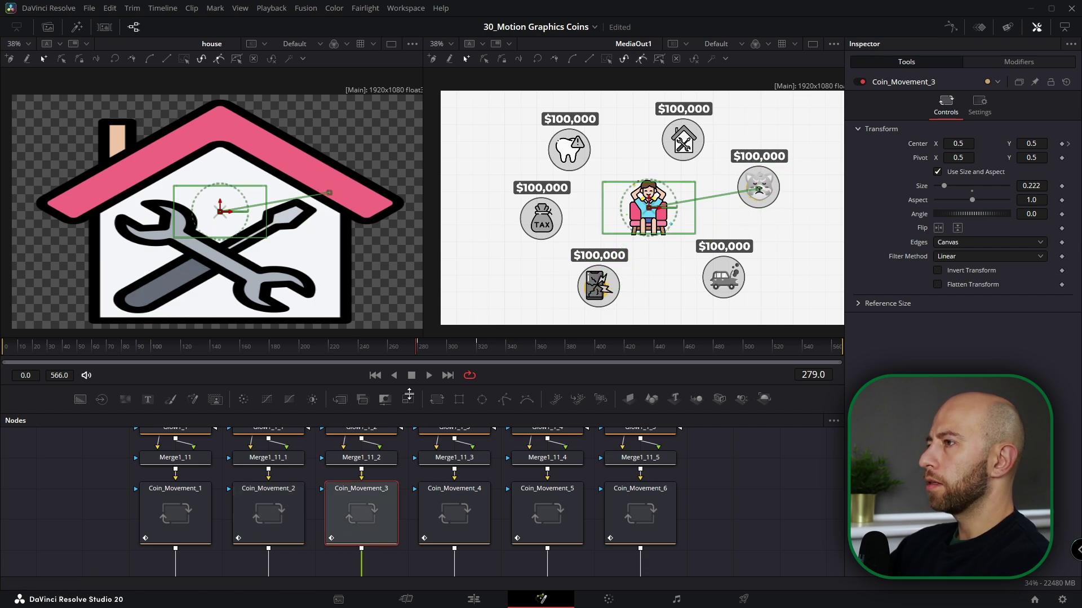
pyautogui.click(1068, 145)
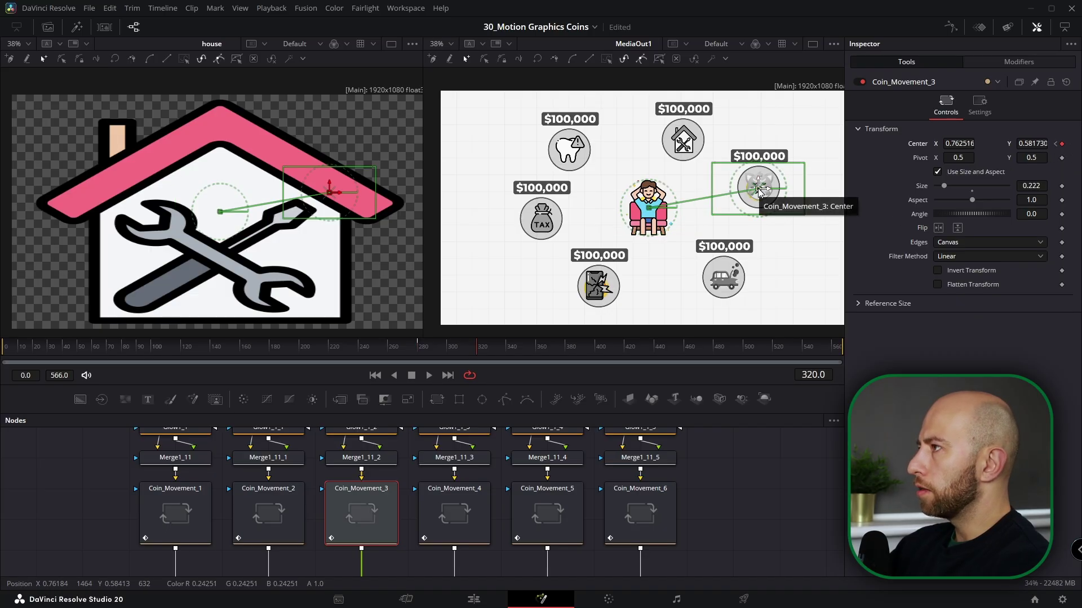
pyautogui.moveTo(759, 192); pyautogui.dragTo(692, 301)
# At Coin_Movement_4's end keyframe, frame 361, move the dollar coin onto the tooth coin, with its Center at about X 0.308, Y 0.75
pyautogui.click(467, 518)
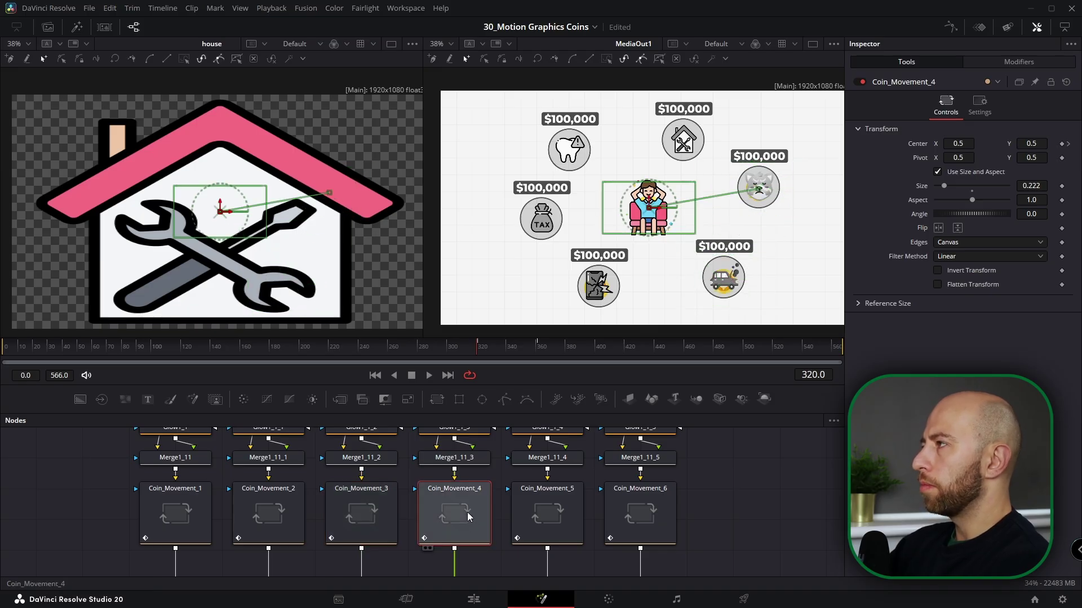
pyautogui.click(1068, 144)
pyautogui.moveTo(758, 188); pyautogui.dragTo(569, 149)
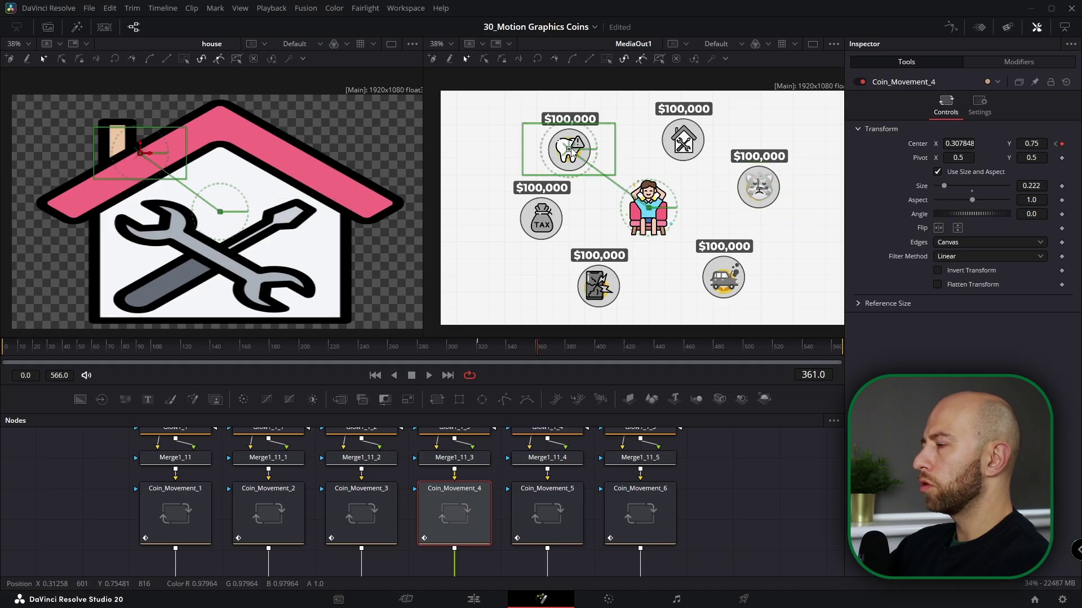
# At Coin_Movement_5's end keyframe, frame 401, move the dollar coin onto the tax coin, with its Center at about X 0.228, Y 0.4375
pyautogui.click(557, 511)
pyautogui.click(1068, 144)
pyautogui.moveTo(648, 208); pyautogui.dragTo(541, 221)
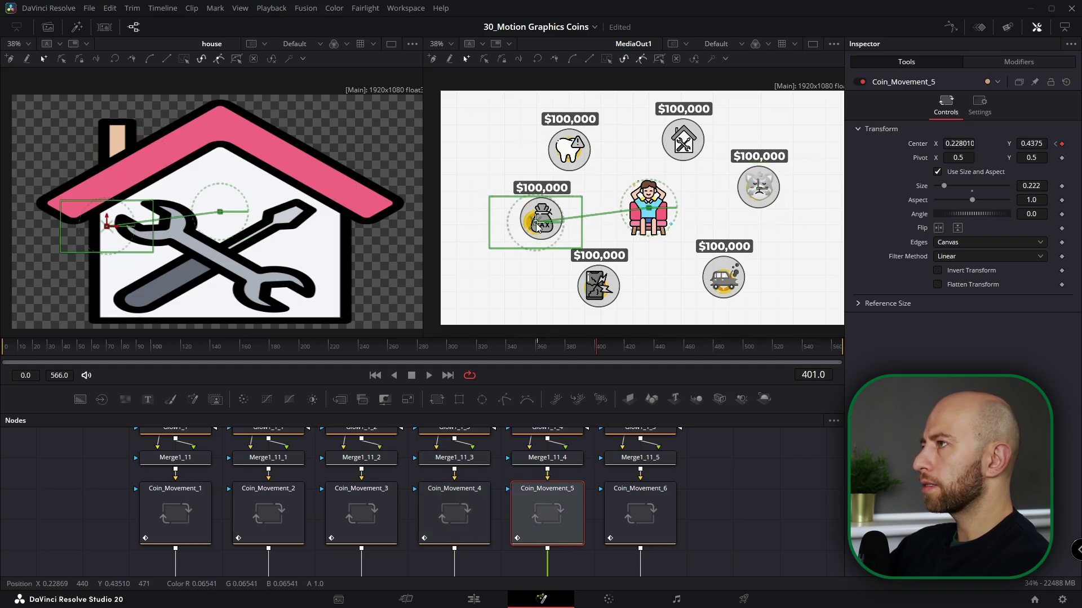
# At Coin_Movement_6's end keyframe, frame 441, move the dollar coin onto the house coin, with its Center at about X 0.583, Y 0.774
pyautogui.click(640, 515)
pyautogui.click(1068, 145)
pyautogui.moveTo(648, 207); pyautogui.dragTo(683, 142)
# Select Coin_Movement_2 together with the broken phone's ColorCorrector1_1_1_4 and display the expanded keyframe tracks of both nodes
pyautogui.scroll(-3, 745, 491)
pyautogui.moveTo(745, 492); pyautogui.dragTo(410, 486)
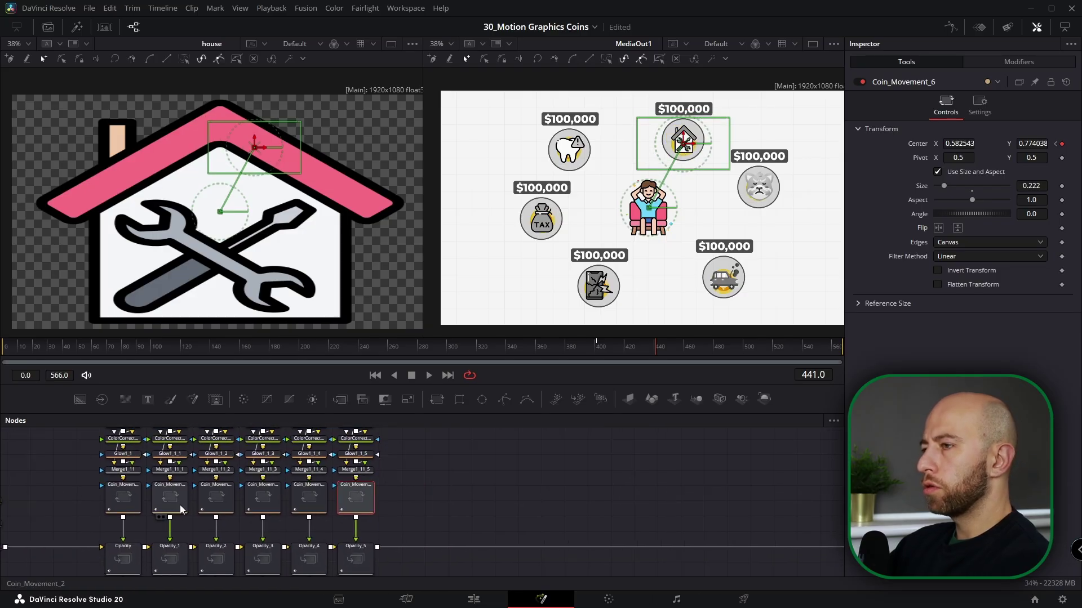
pyautogui.click(171, 499)
pyautogui.scroll(3, 170, 499)
pyautogui.scroll(-2, 470, 494)
pyautogui.scroll(-2, 593, 494)
pyautogui.moveTo(625, 495); pyautogui.dragTo(45, 555)
pyautogui.scroll(5, 375, 508)
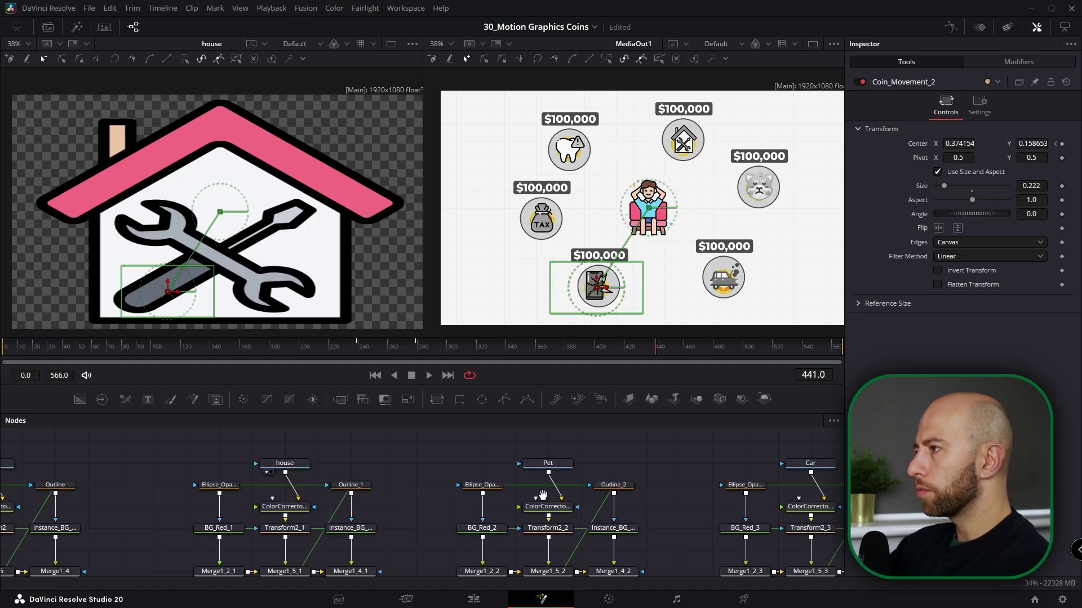
pyautogui.moveTo(507, 517); pyautogui.dragTo(458, 534)
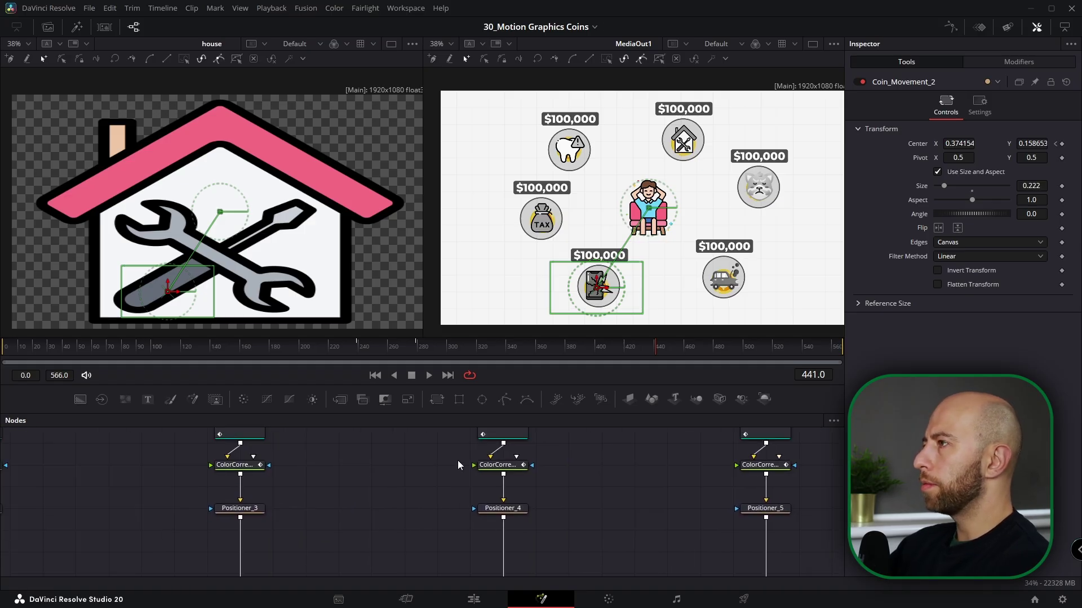
pyautogui.moveTo(530, 492); pyautogui.dragTo(518, 525)
pyautogui.scroll(3, 499, 512)
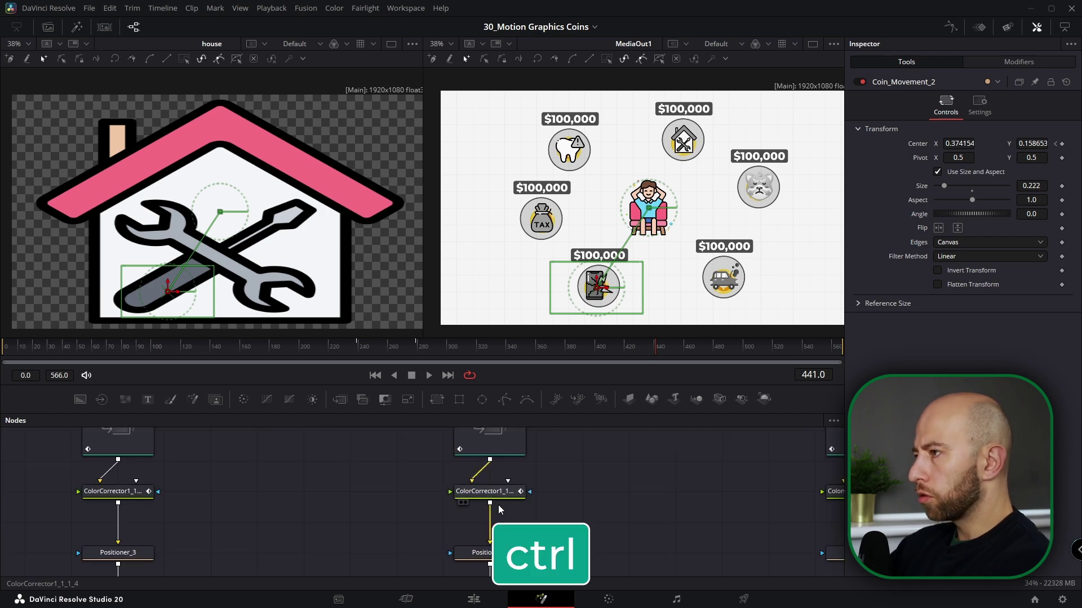
pyautogui.keyDown('ctrl'); pyautogui.click(503, 492); pyautogui.keyUp('ctrl')
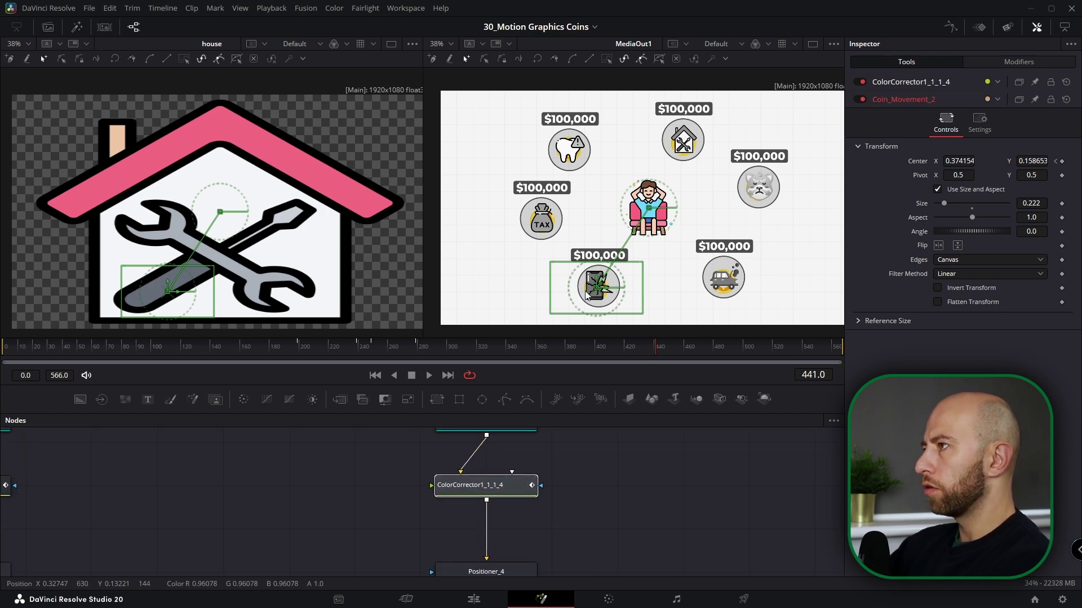
pyautogui.click(979, 28)
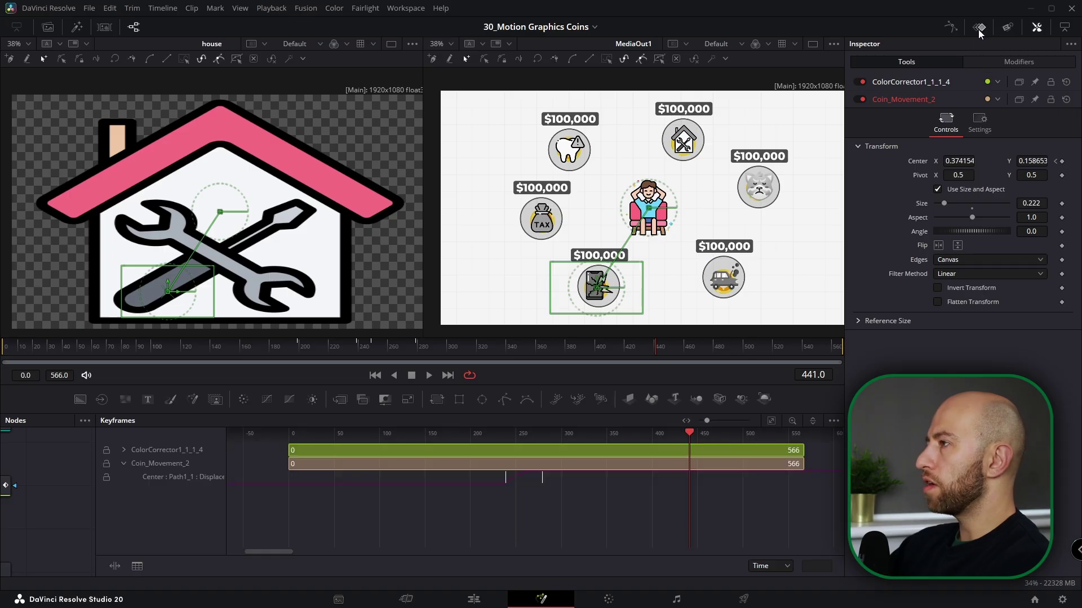
pyautogui.click(834, 420)
pyautogui.click(778, 503)
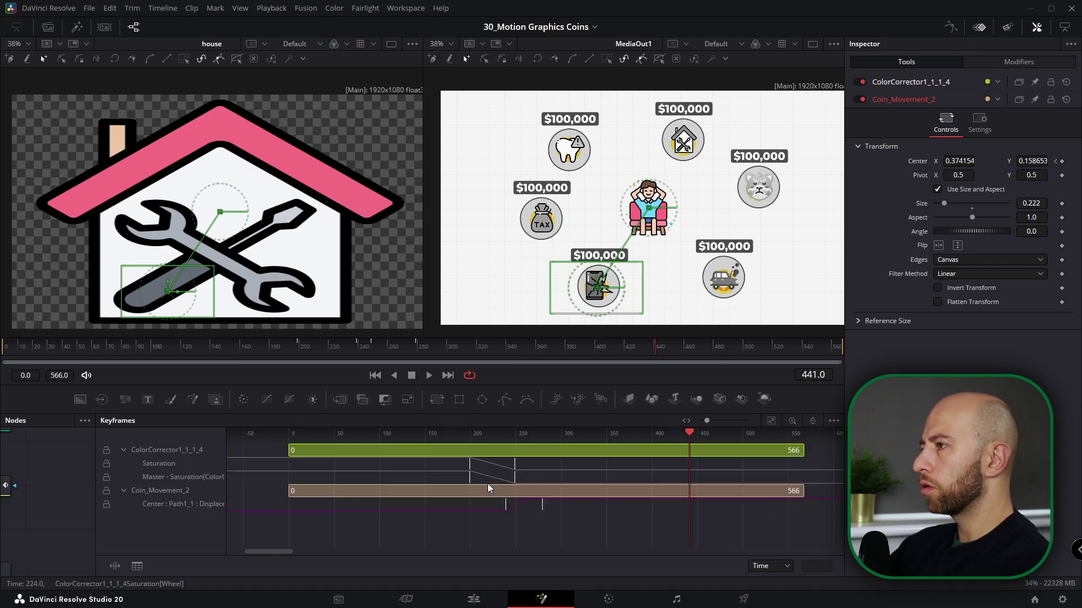
# Shift ColorCorrector1_1_1_4's saturation keyframes so the desaturation starts at Coin_Movement_2's first displacement keyframe, and scrub back to check the timing
pyautogui.moveTo(459, 477); pyautogui.dragTo(492, 474)
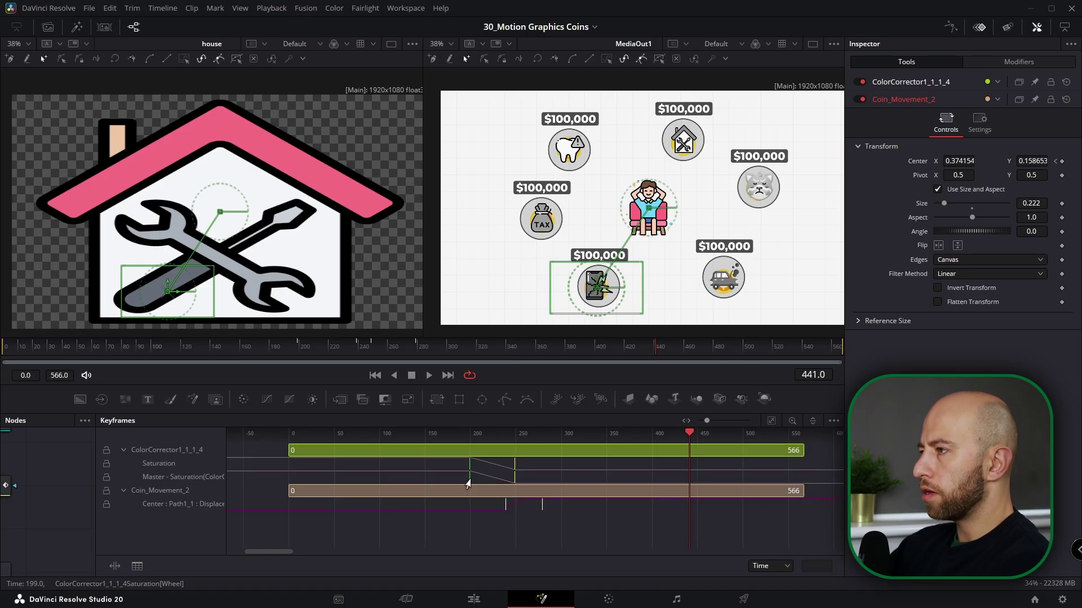
pyautogui.moveTo(471, 476); pyautogui.dragTo(506, 479)
pyautogui.moveTo(687, 436); pyautogui.dragTo(530, 431)
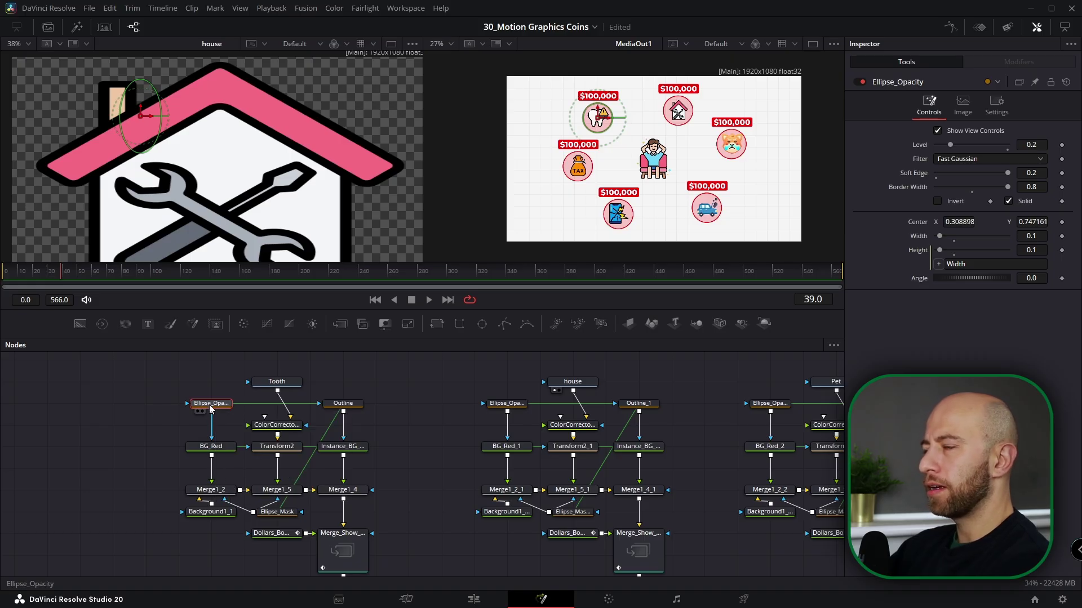
# At frame 50, keyframe the Width of the ellipse opacity masks, Ellipse_Opacity to Ellipse_Opacity_5, at 0.1
pyautogui.click(813, 299)
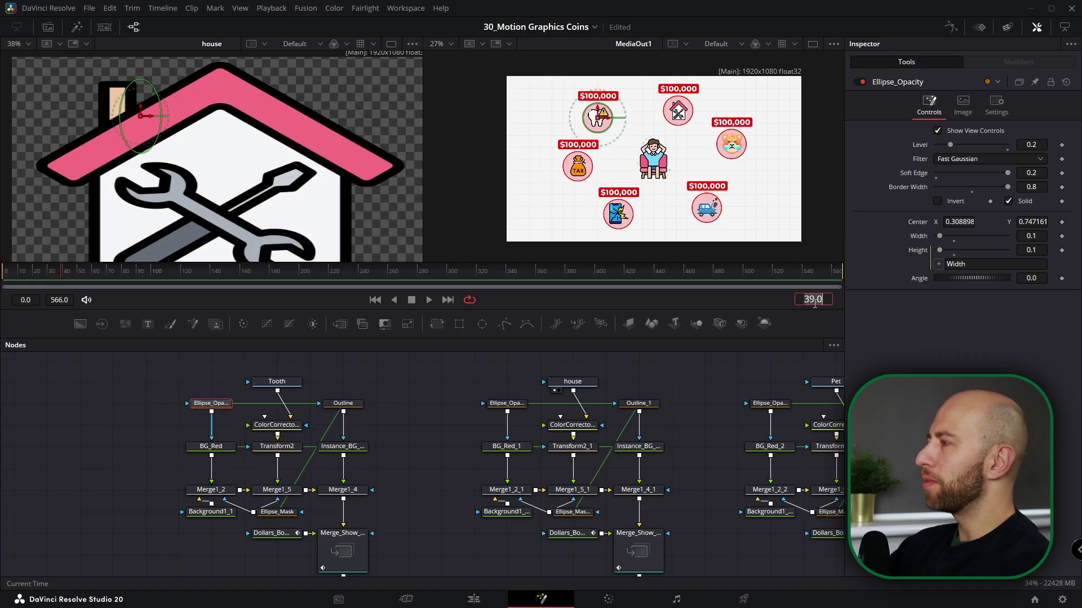
pyautogui.write('50')
pyautogui.press('Return')
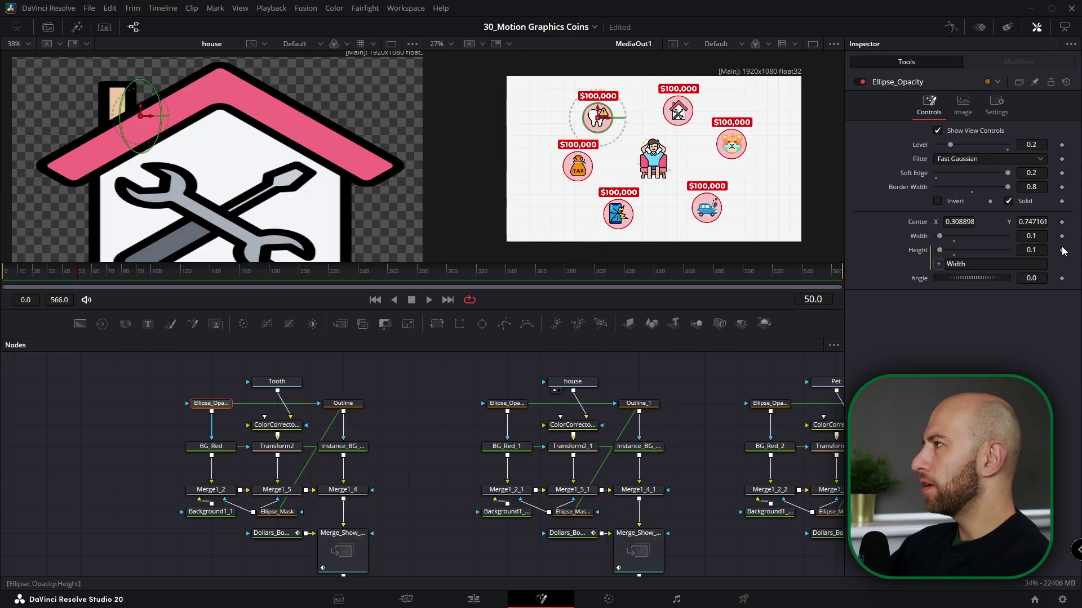
pyautogui.scroll(3, 186, 396)
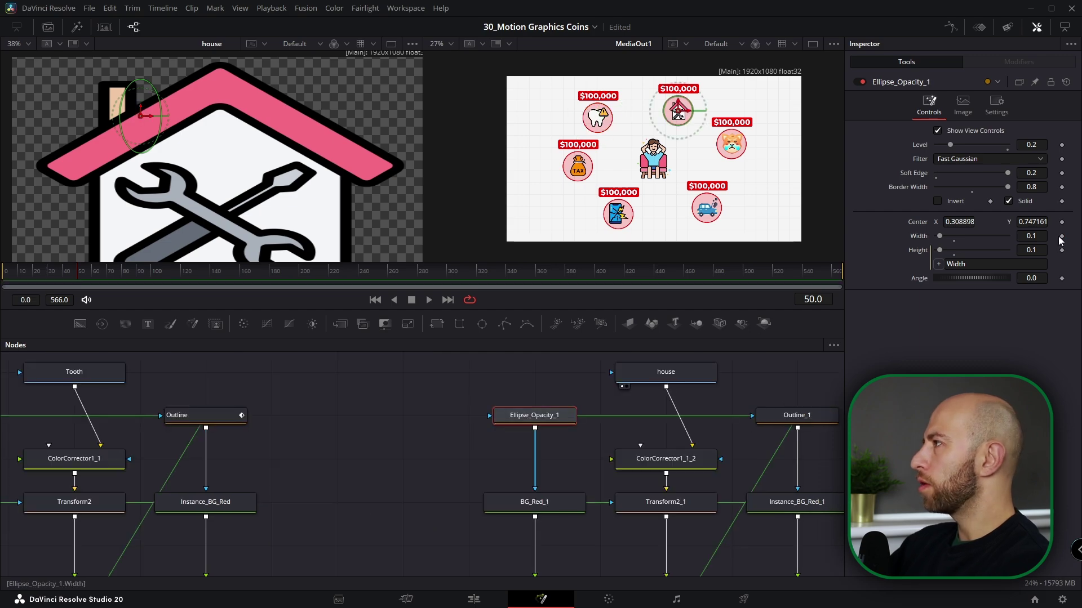
pyautogui.click(1061, 238)
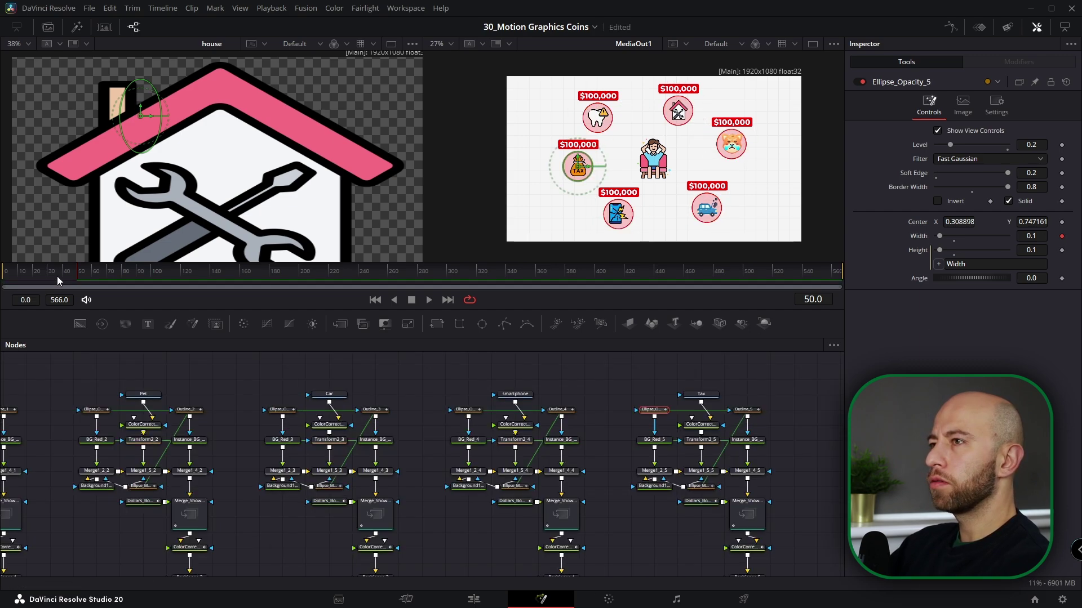
# At frame 0, set the Width of the ellipse masks from Ellipse_Opacity_5 back to Ellipse_Opacity to 0
pyautogui.click(3, 275)
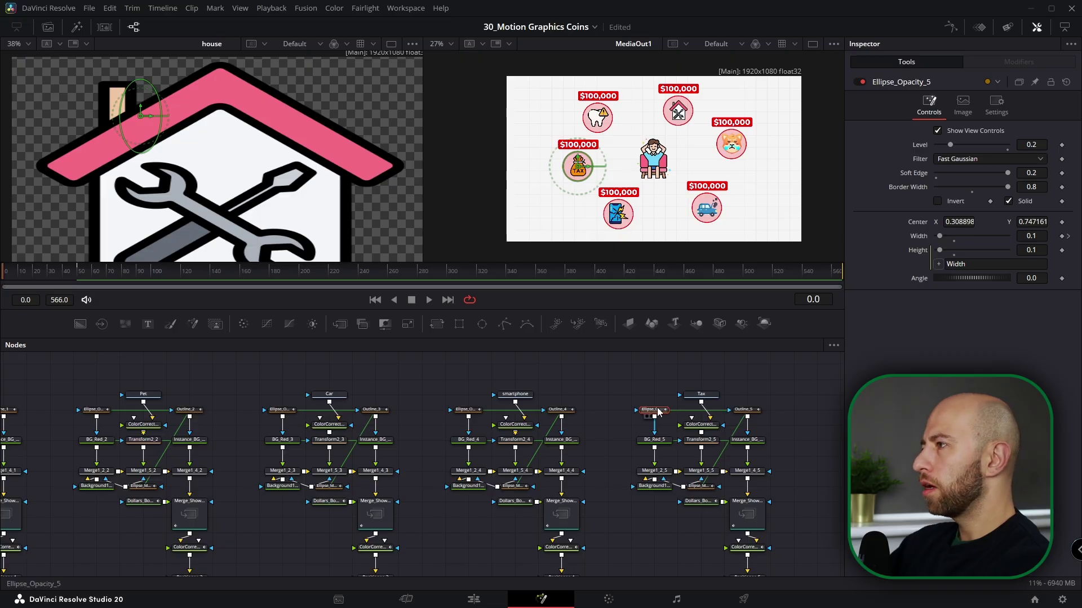
pyautogui.moveTo(948, 237); pyautogui.dragTo(940, 236)
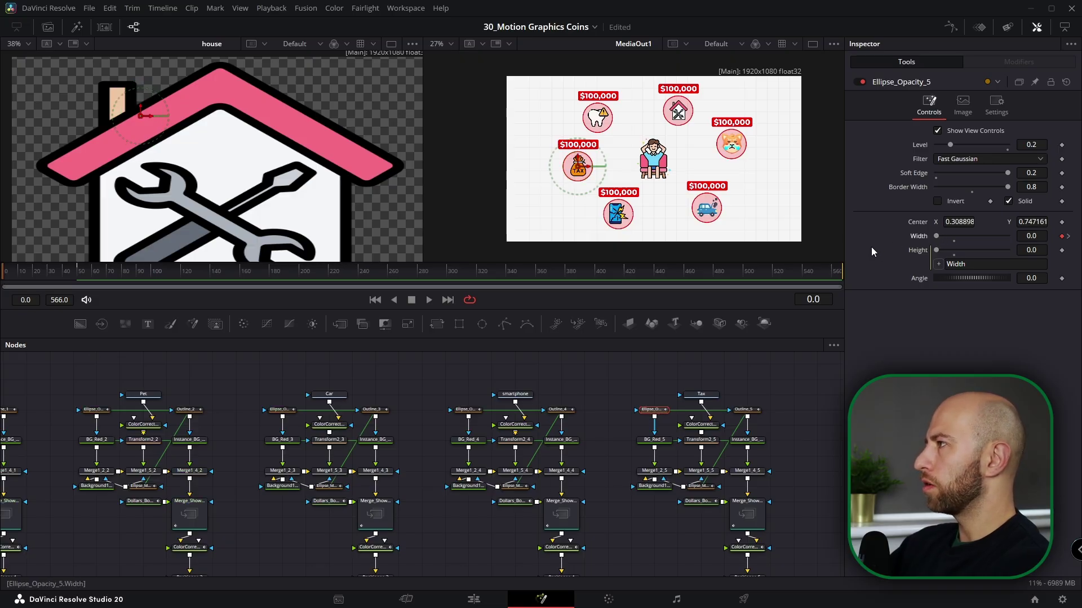
pyautogui.scroll(3, 456, 416)
pyautogui.click(462, 413)
pyautogui.moveTo(942, 236); pyautogui.dragTo(932, 236)
pyautogui.click(105, 412)
pyautogui.moveTo(943, 236); pyautogui.dragTo(933, 236)
pyautogui.click(107, 411)
pyautogui.click(439, 413)
# Select all six Ellipse_Opacity masks and show their Width curves fitted in the Spline editor
pyautogui.moveTo(478, 461); pyautogui.dragTo(347, 449)
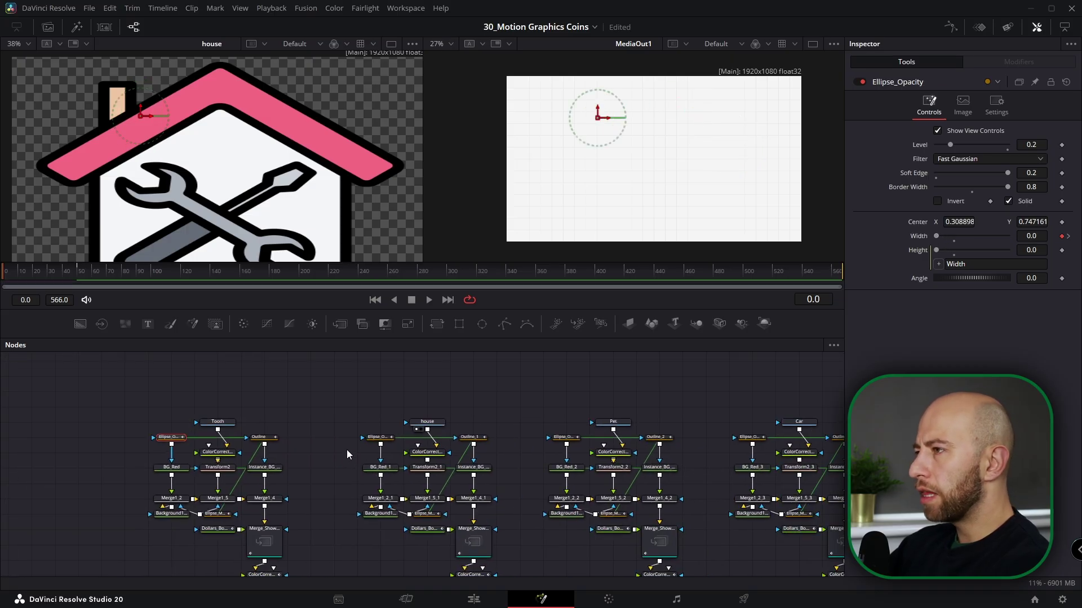
pyautogui.keyDown('ctrl'); pyautogui.click(385, 438); pyautogui.keyUp('ctrl')
pyautogui.keyDown('ctrl'); pyautogui.click(566, 439); pyautogui.keyUp('ctrl')
pyautogui.keyDown('ctrl'); pyautogui.click(745, 438); pyautogui.keyUp('ctrl')
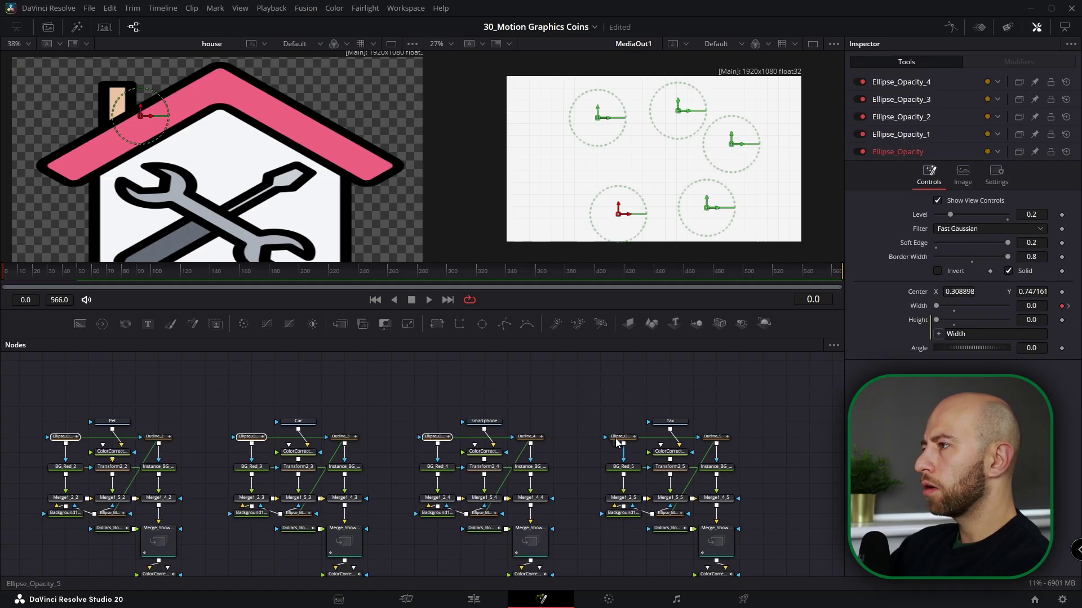
pyautogui.keyDown('ctrl'); pyautogui.click(618, 440); pyautogui.keyUp('ctrl')
pyautogui.press('F8')
pyautogui.click(792, 346)
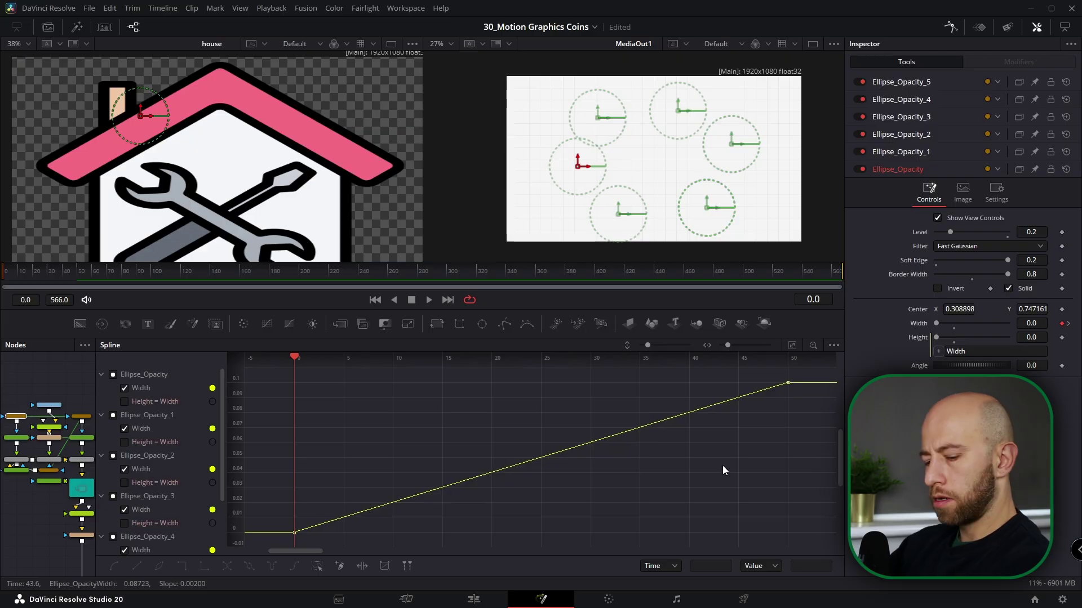
# Reset the six Width curves to linear, apply the Out Cubic ease to them, and preview the opening frames
pyautogui.press('f')
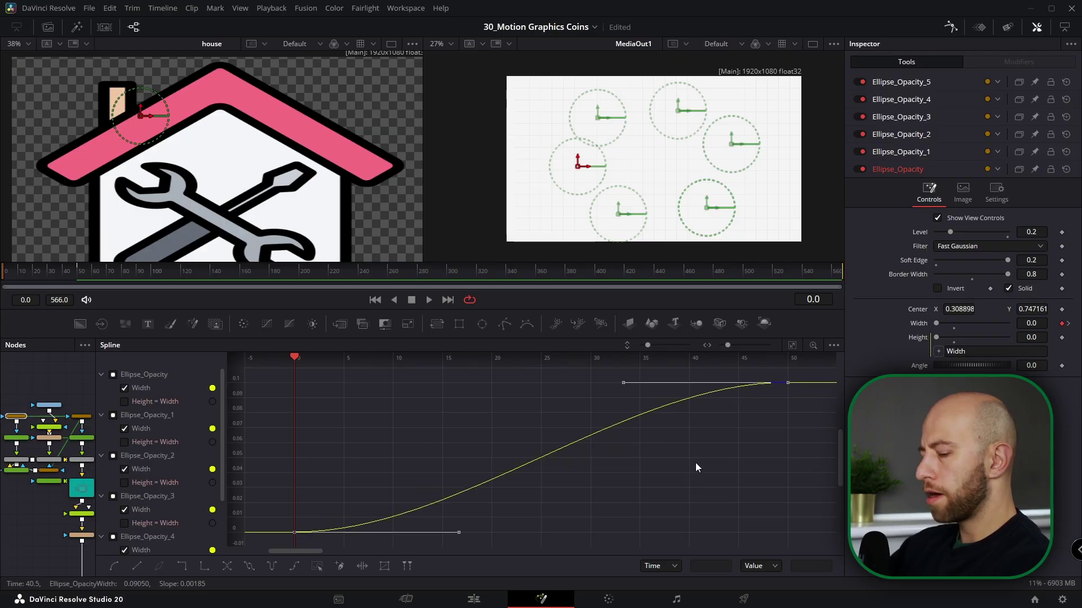
pyautogui.press('t')
pyautogui.hotkey('shift', 'l')
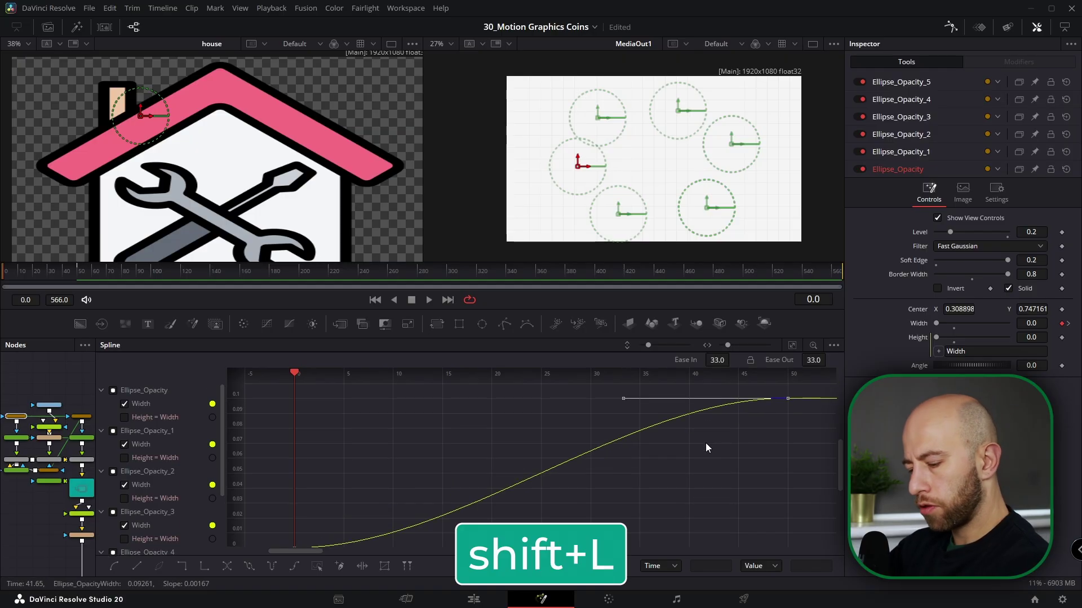
pyautogui.rightClick(705, 443)
pyautogui.moveTo(748, 280)
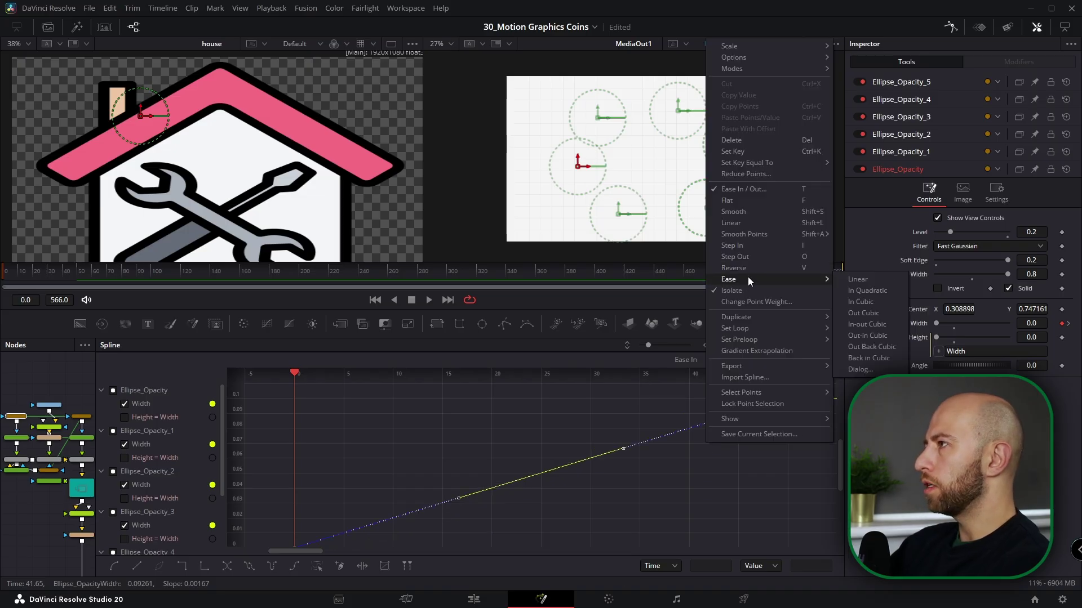
pyautogui.click(863, 313)
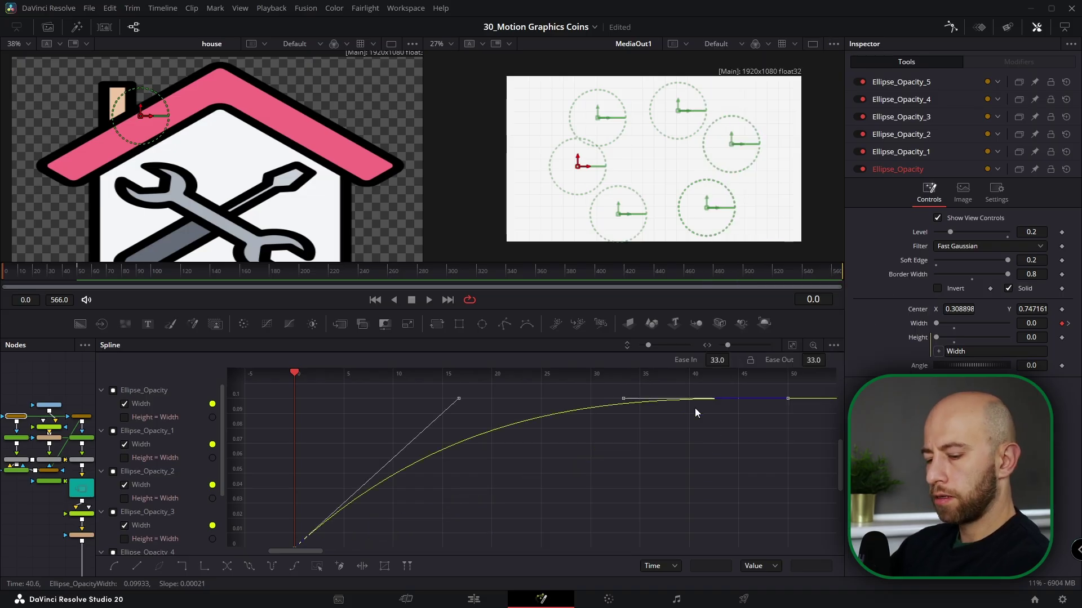
pyautogui.press('F8')
pyautogui.click(34, 269)
pyautogui.moveTo(36, 268); pyautogui.dragTo(47, 266)
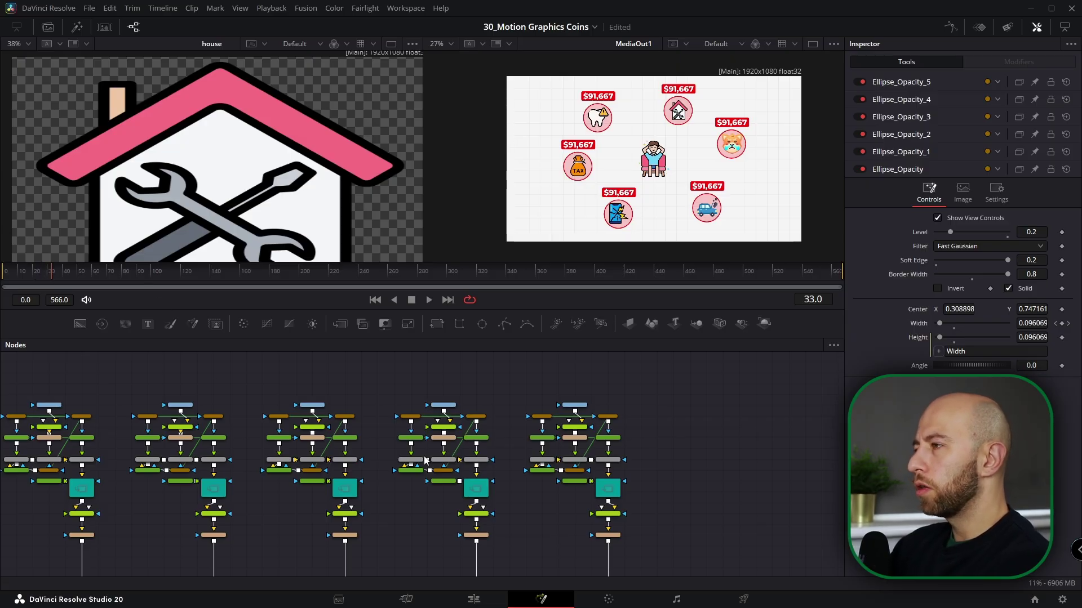
pyautogui.scroll(-3, 445, 465)
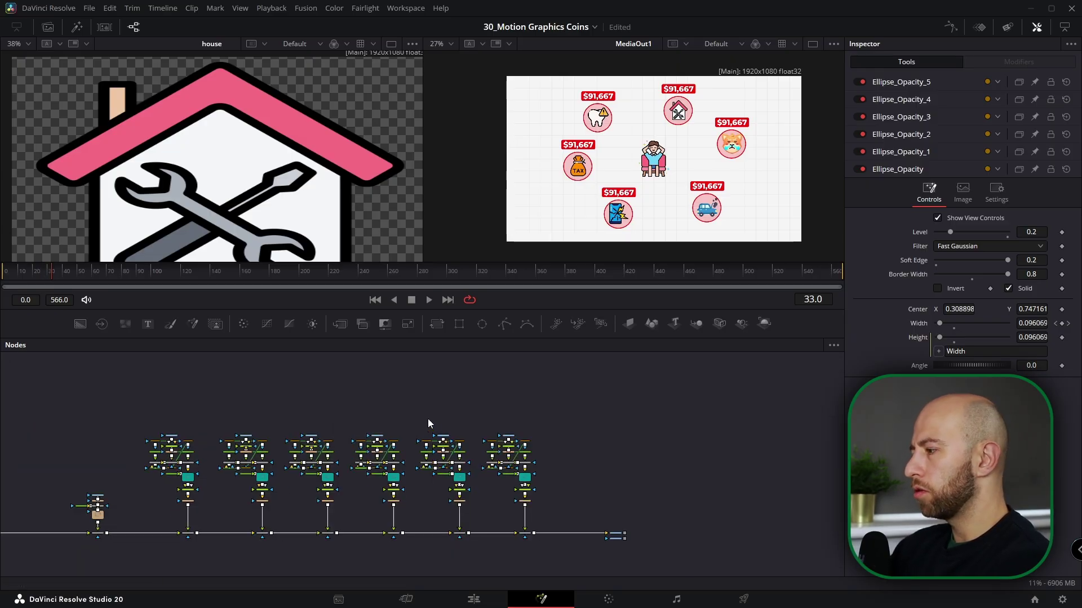
pyautogui.hotkey('shift', '4')
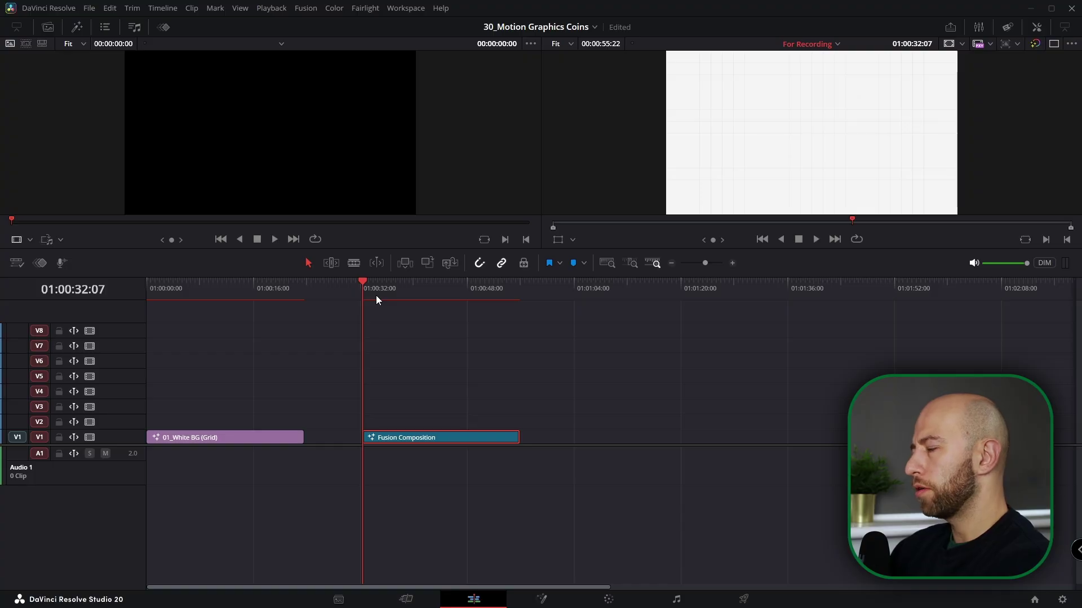
pyautogui.hotkey('shift', '5')
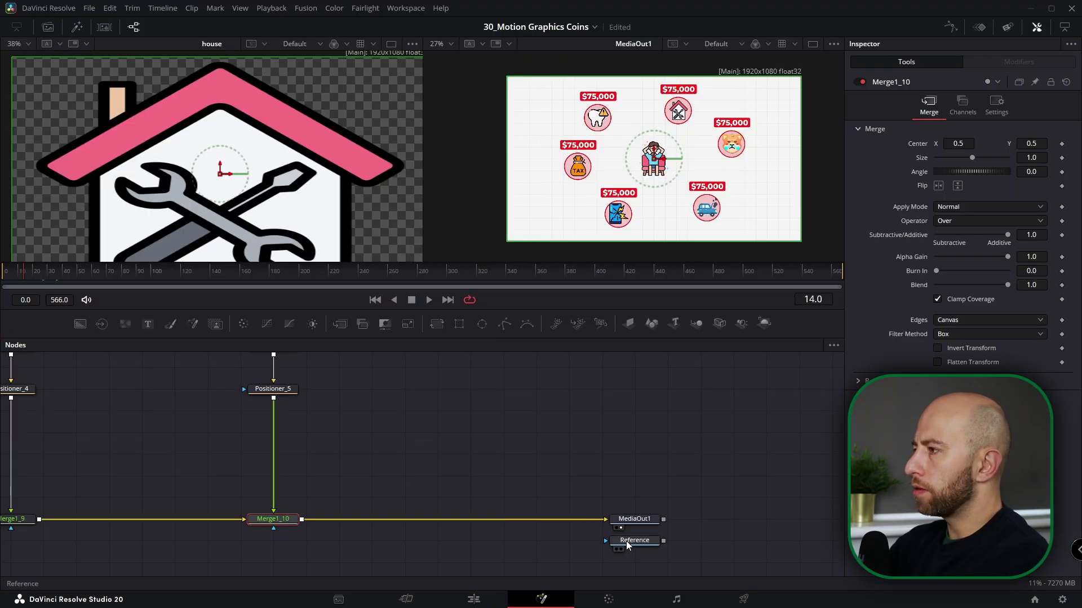
# View the Reference node's output alongside MediaOut1 and move the playhead to frame 209 for comparison
pyautogui.click(627, 542)
pyautogui.scroll(-6, 629, 529)
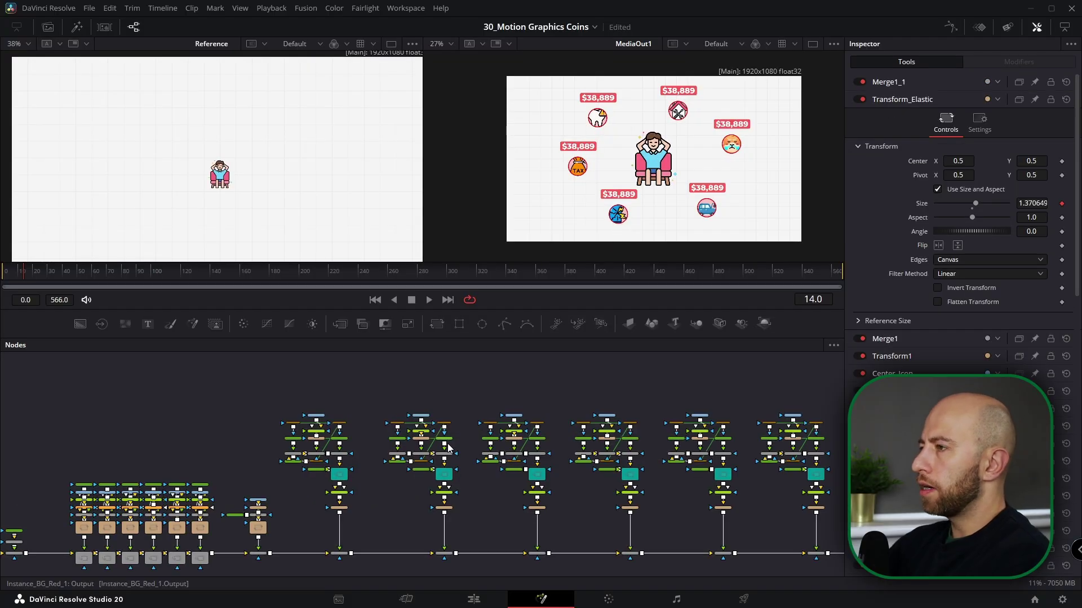
pyautogui.moveTo(538, 430); pyautogui.dragTo(397, 429)
pyautogui.click(315, 272)
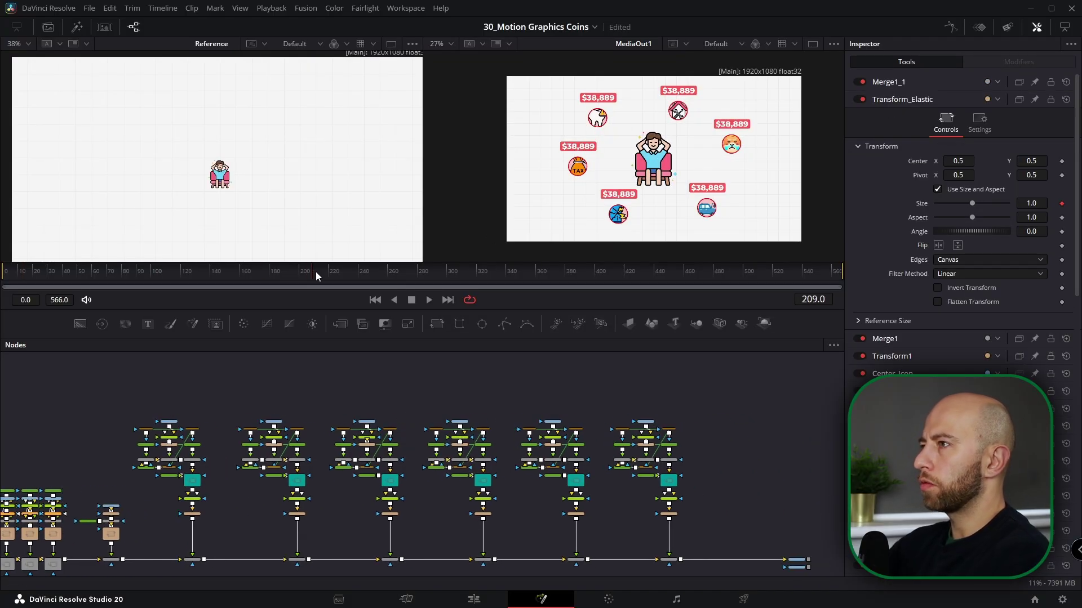